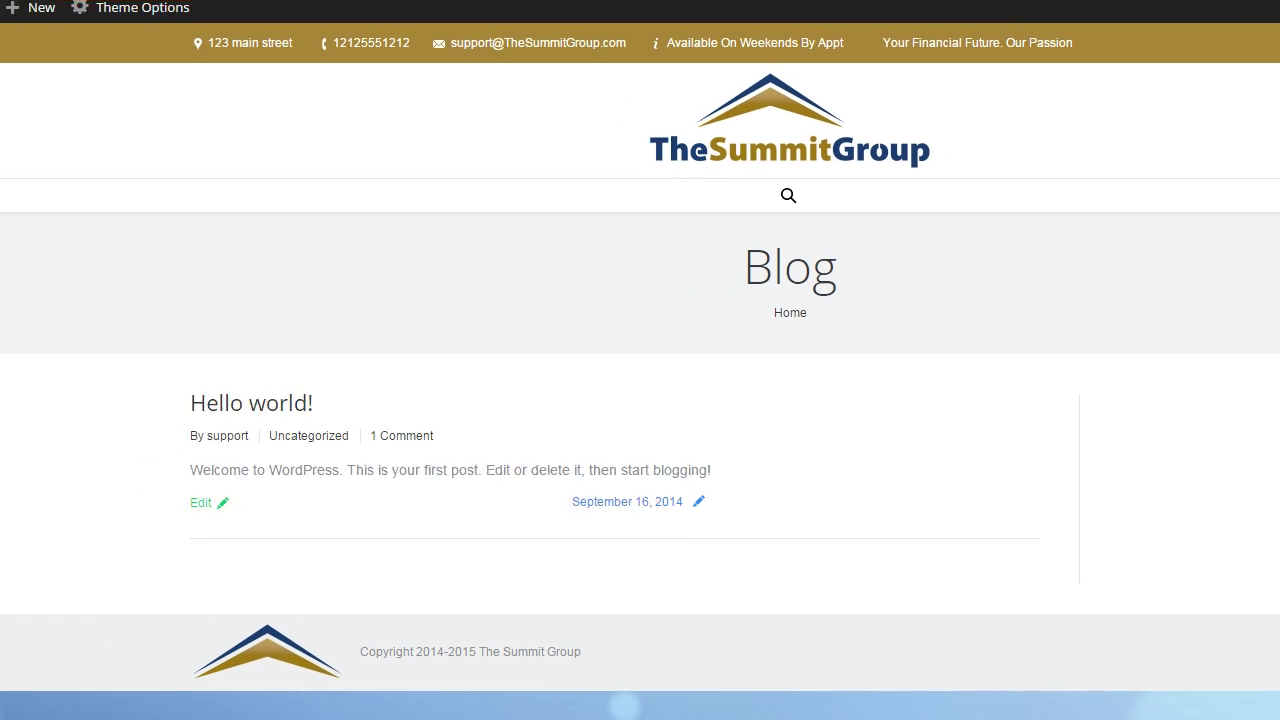
# - Open The7 Theme Options admin page from the admin bar
pyautogui.moveTo(174, 20)
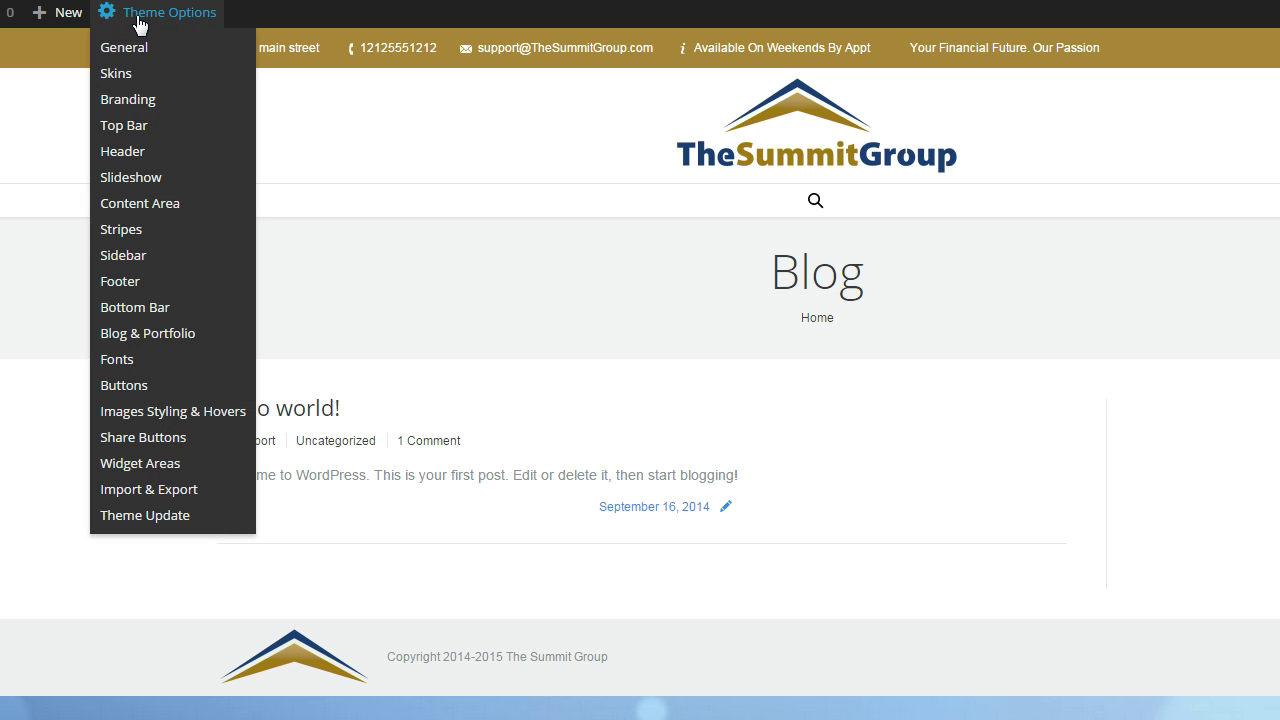
pyautogui.click(144, 81)
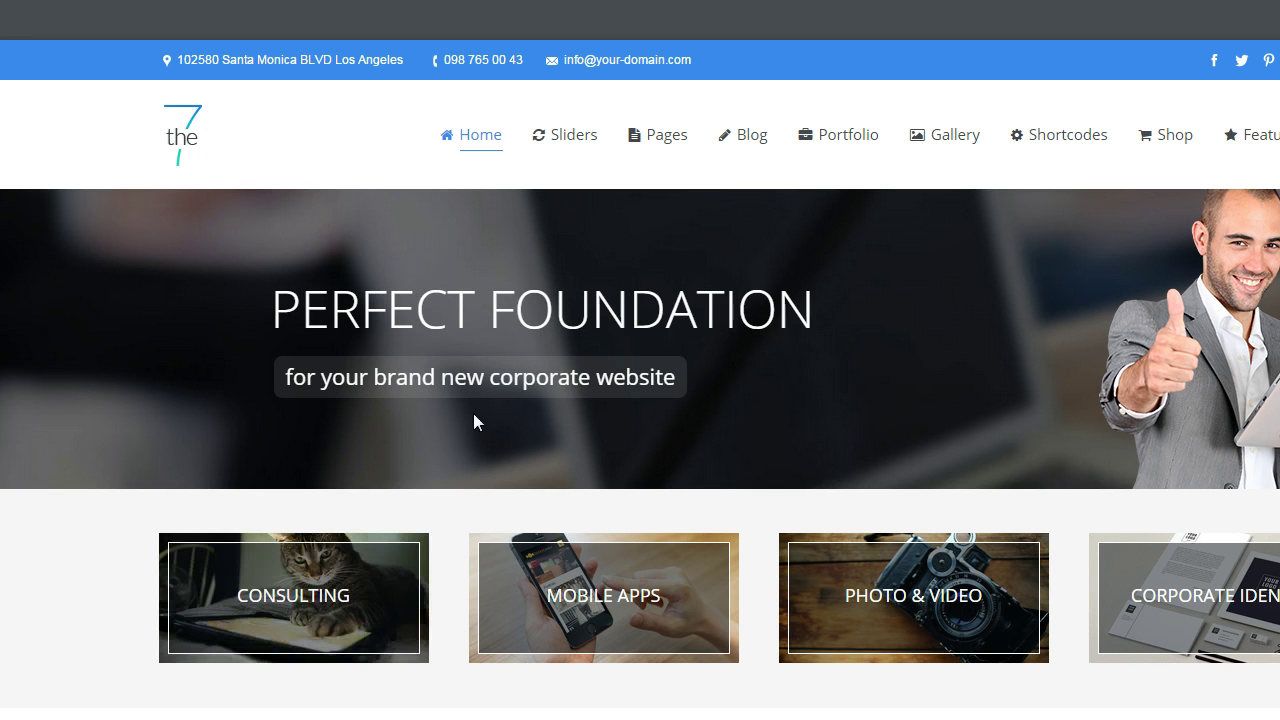
pyautogui.moveTo(489, 151)
pyautogui.moveTo(497, 197)
pyautogui.moveTo(666, 140)
pyautogui.moveTo(843, 289)
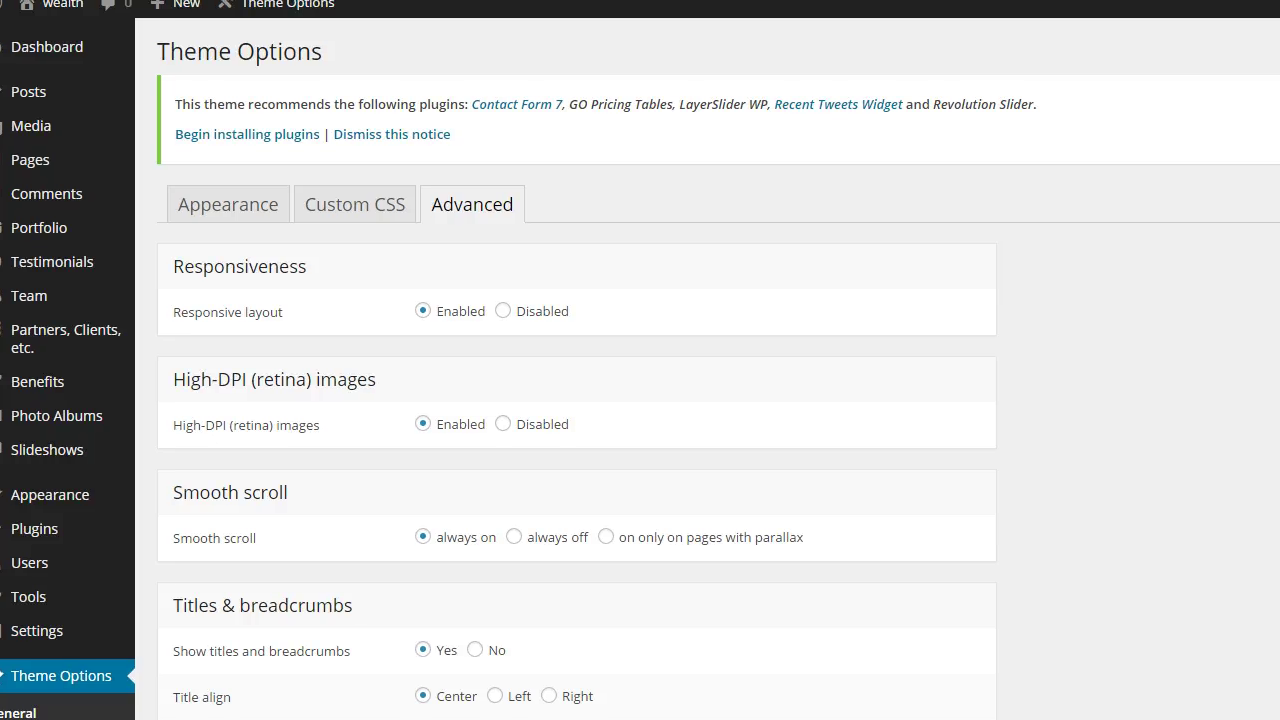
# - Open Branding and review the Summit Group header, retina and bottom-line logo files
pyautogui.moveTo(288, 12)
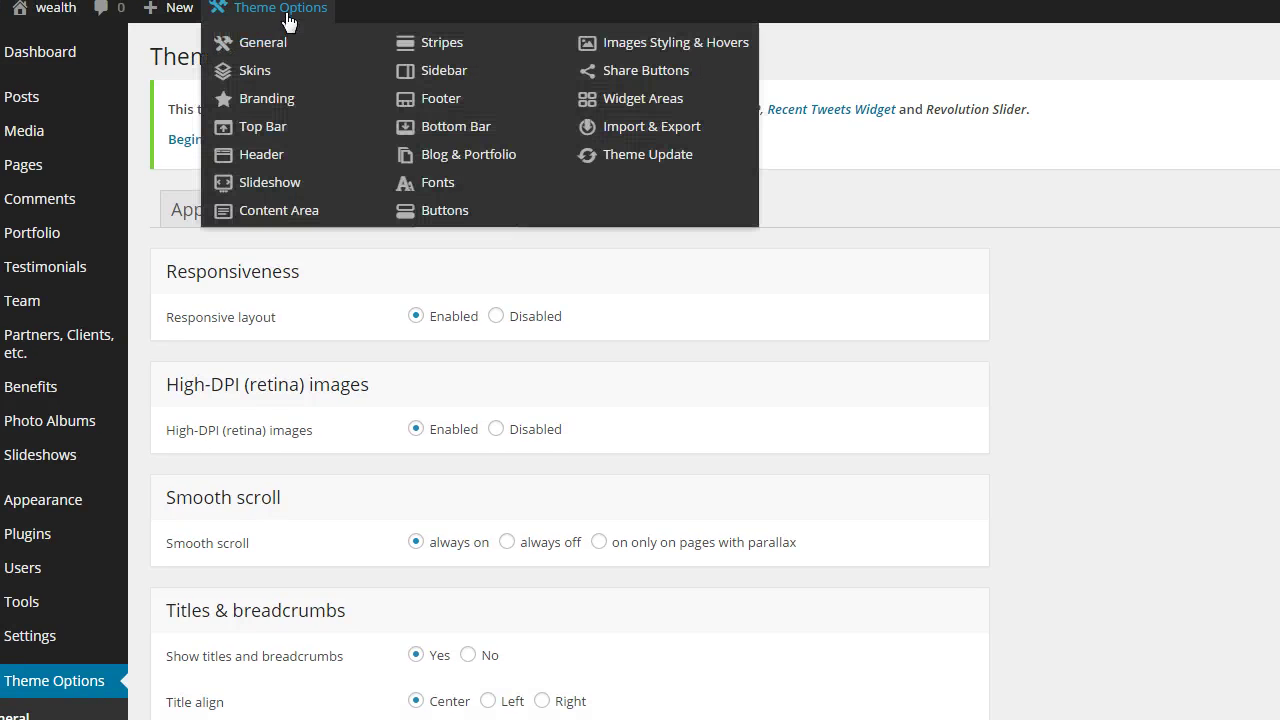
pyautogui.click(266, 100)
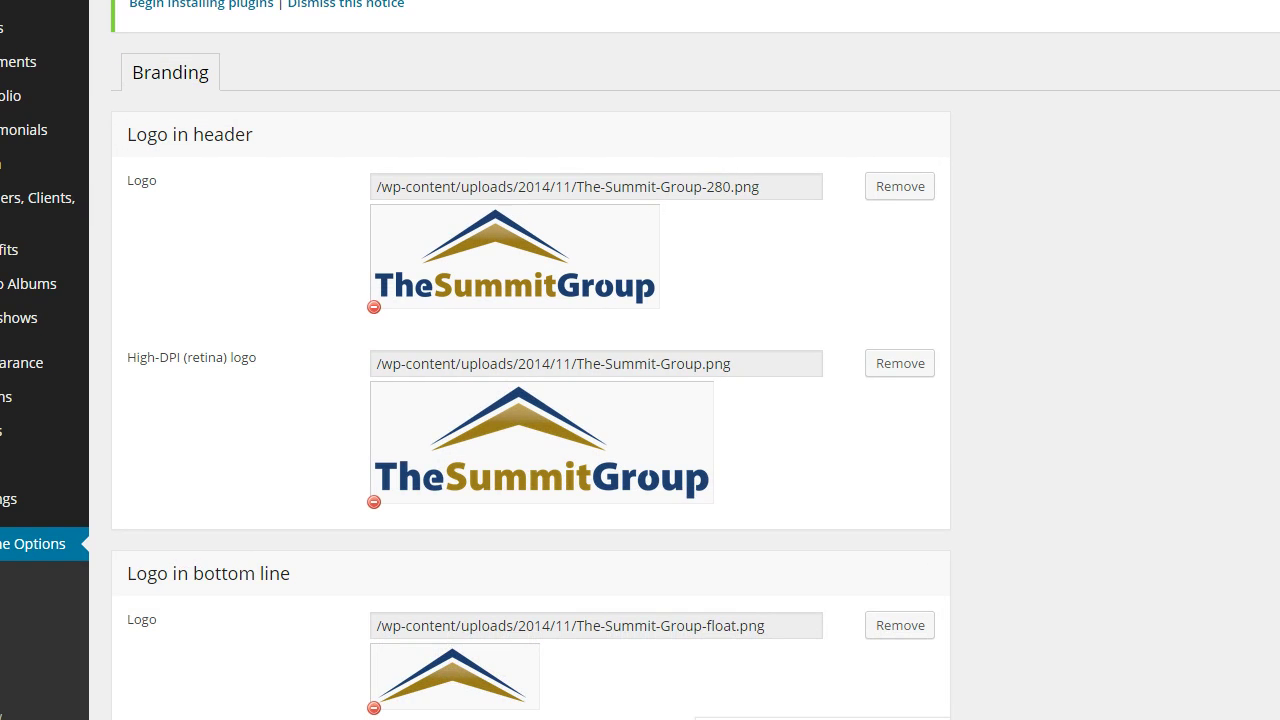
pyautogui.scroll(-3, 640, 360)
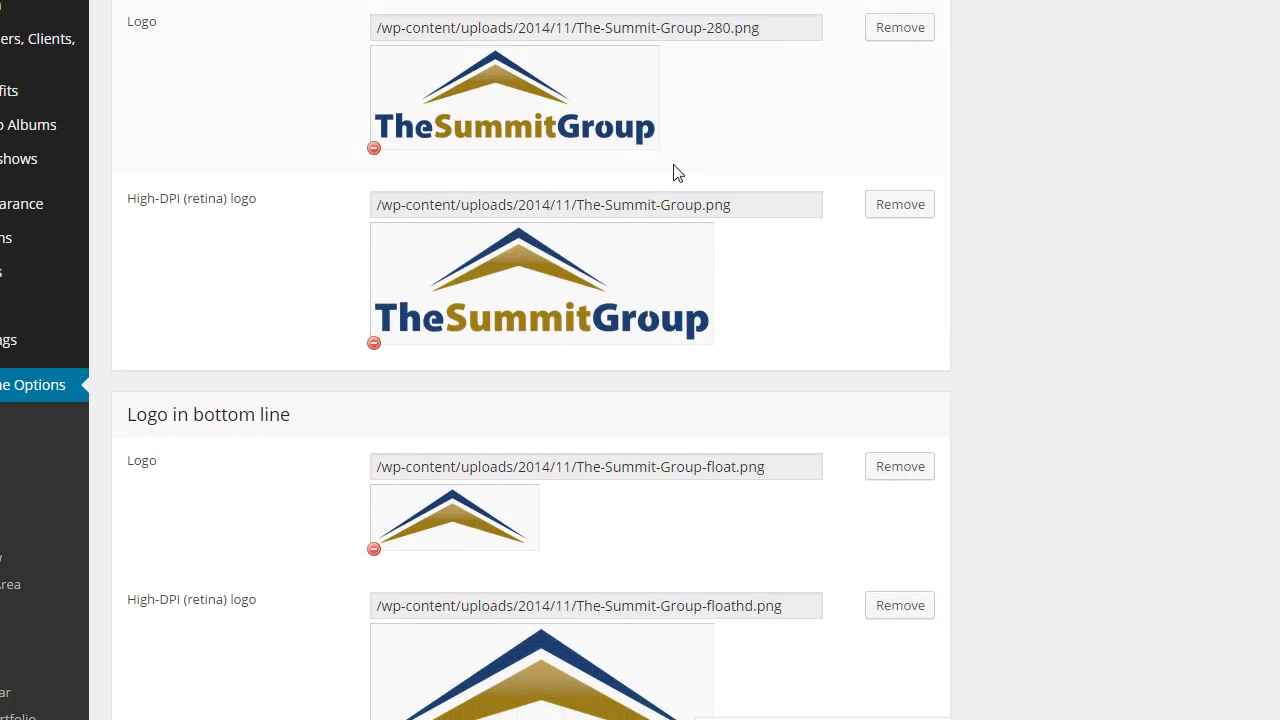
pyautogui.click(711, 33)
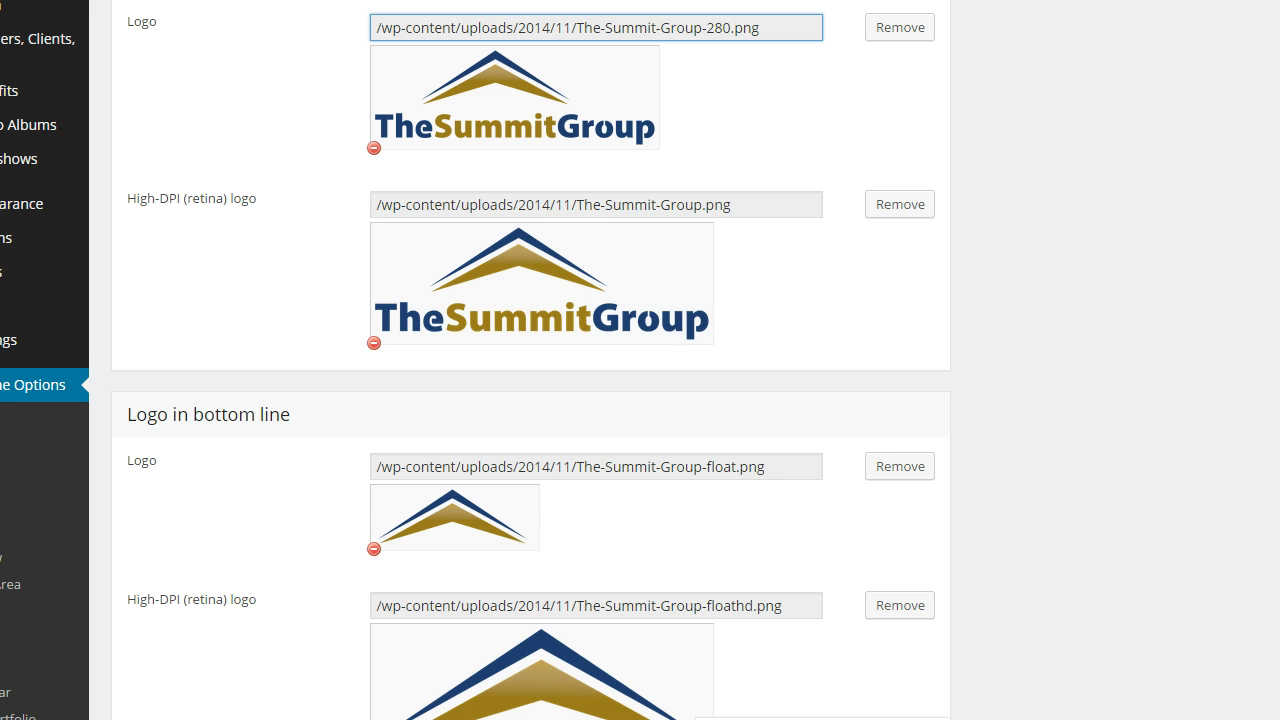
pyautogui.scroll(-1, 640, 360)
pyautogui.scroll(-3, 475, 360)
pyautogui.scroll(-2, 475, 360)
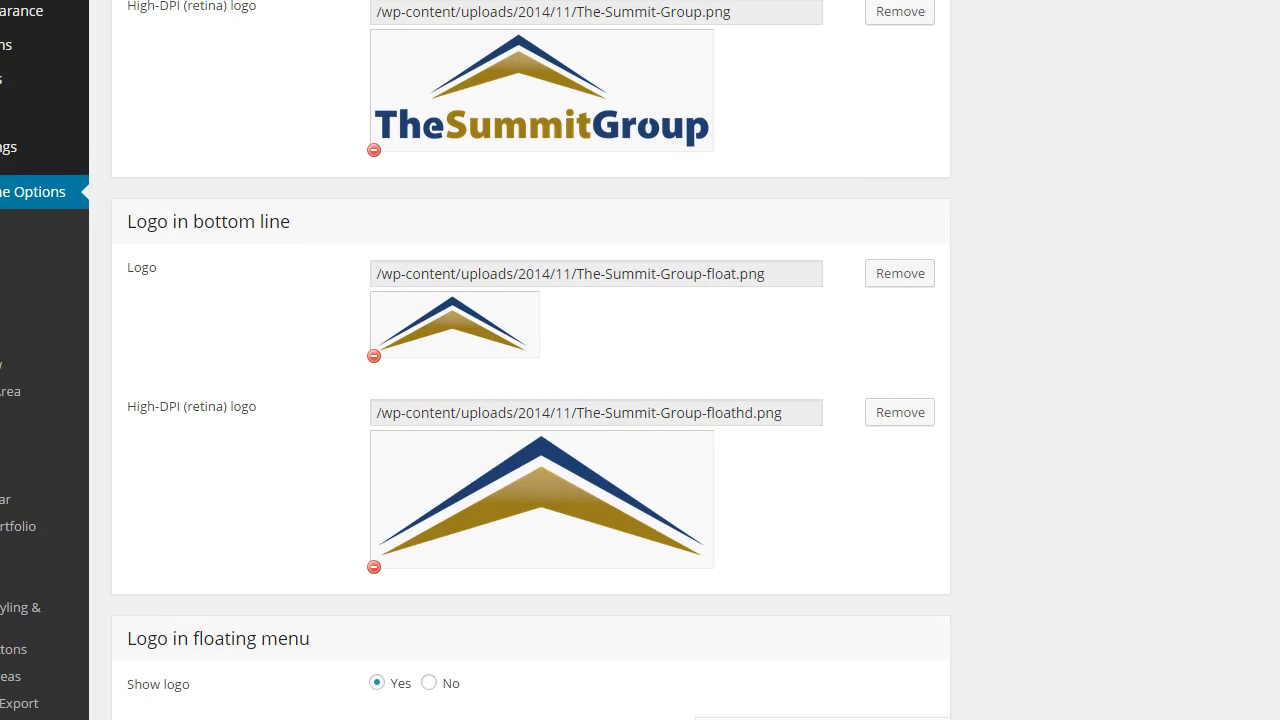
pyautogui.scroll(1, 640, 360)
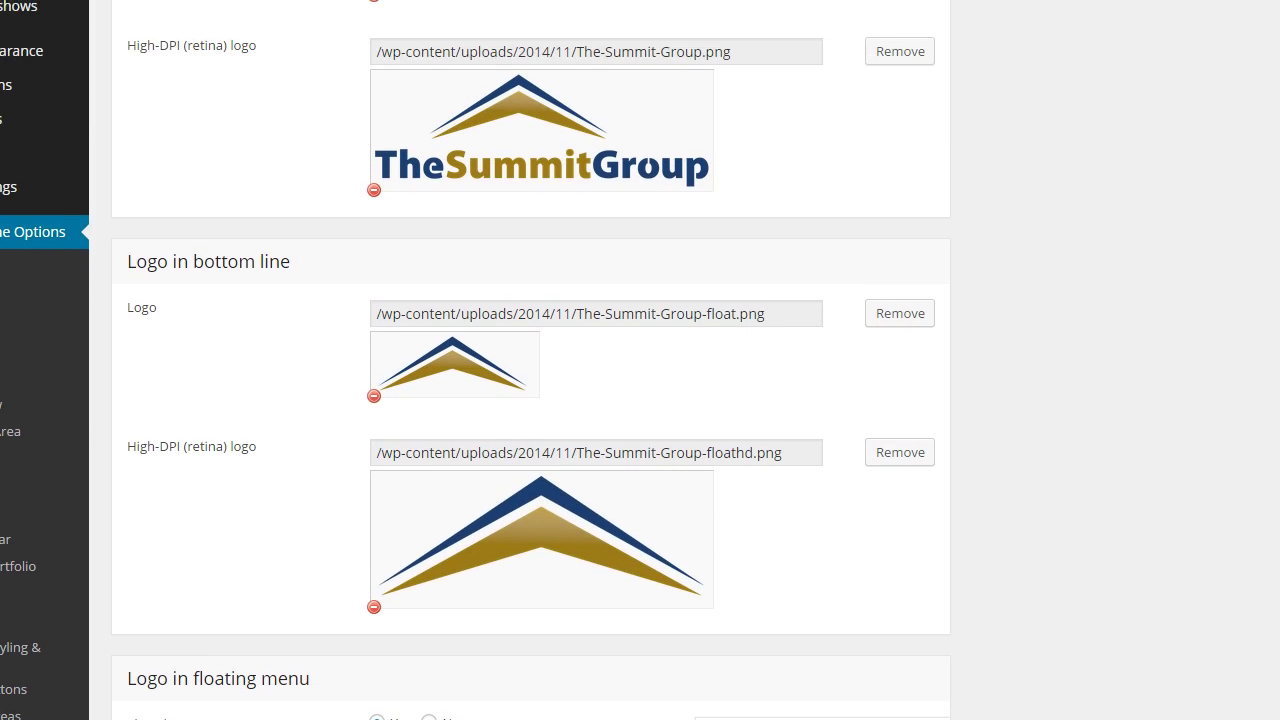
# - In maximized PicMonkey, crop the roof logo, widening the crop box leftward to 568 × 178
pyautogui.hotkey('alt', 'Tab')
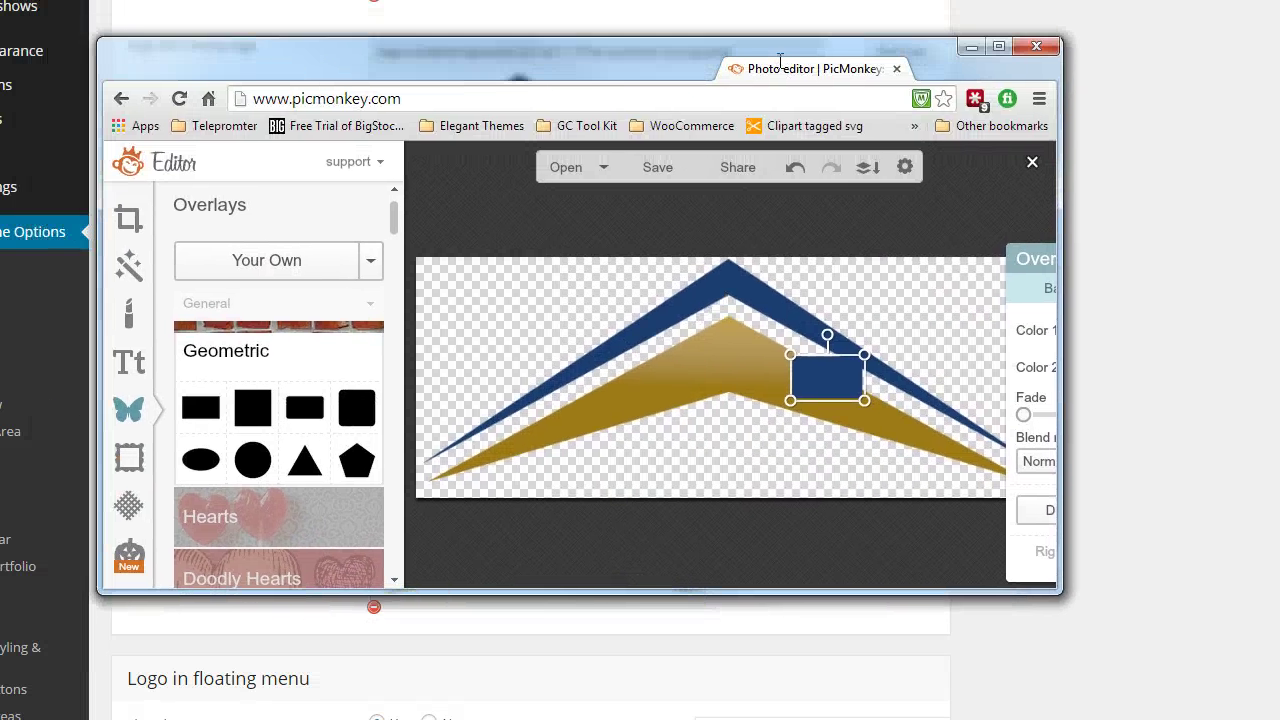
pyautogui.doubleClick(780, 62)
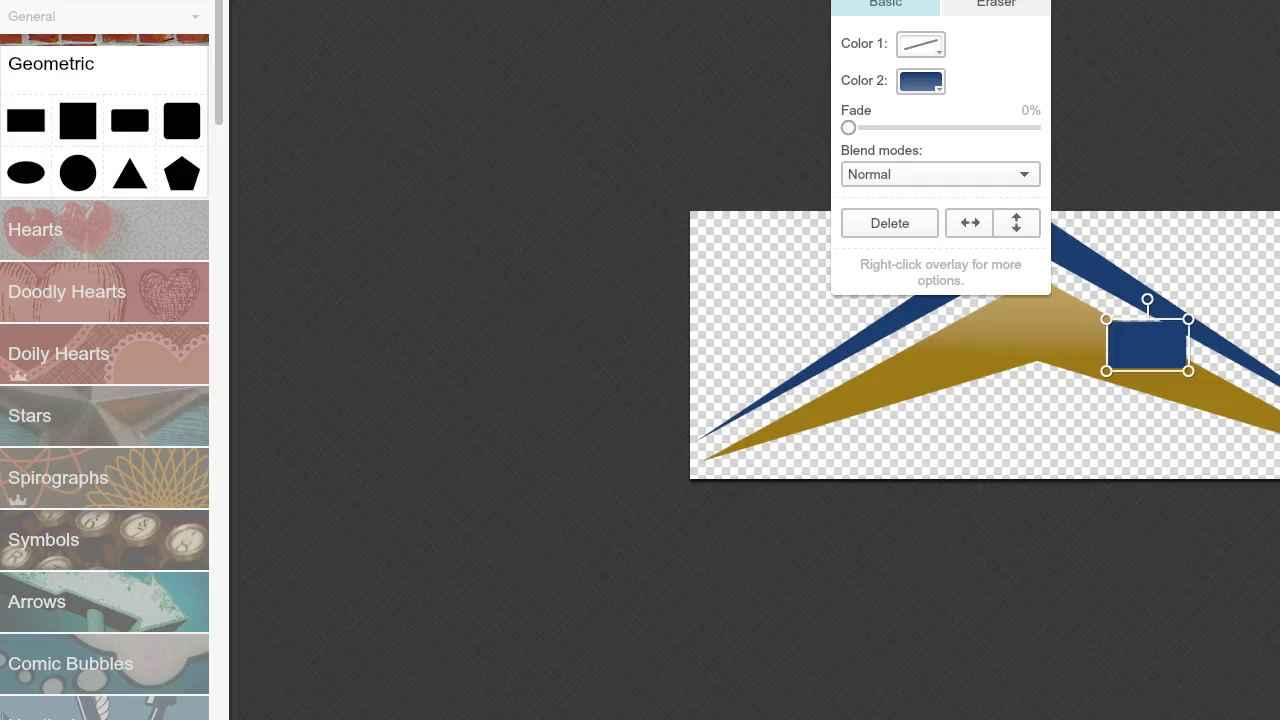
pyautogui.click(1008, 226)
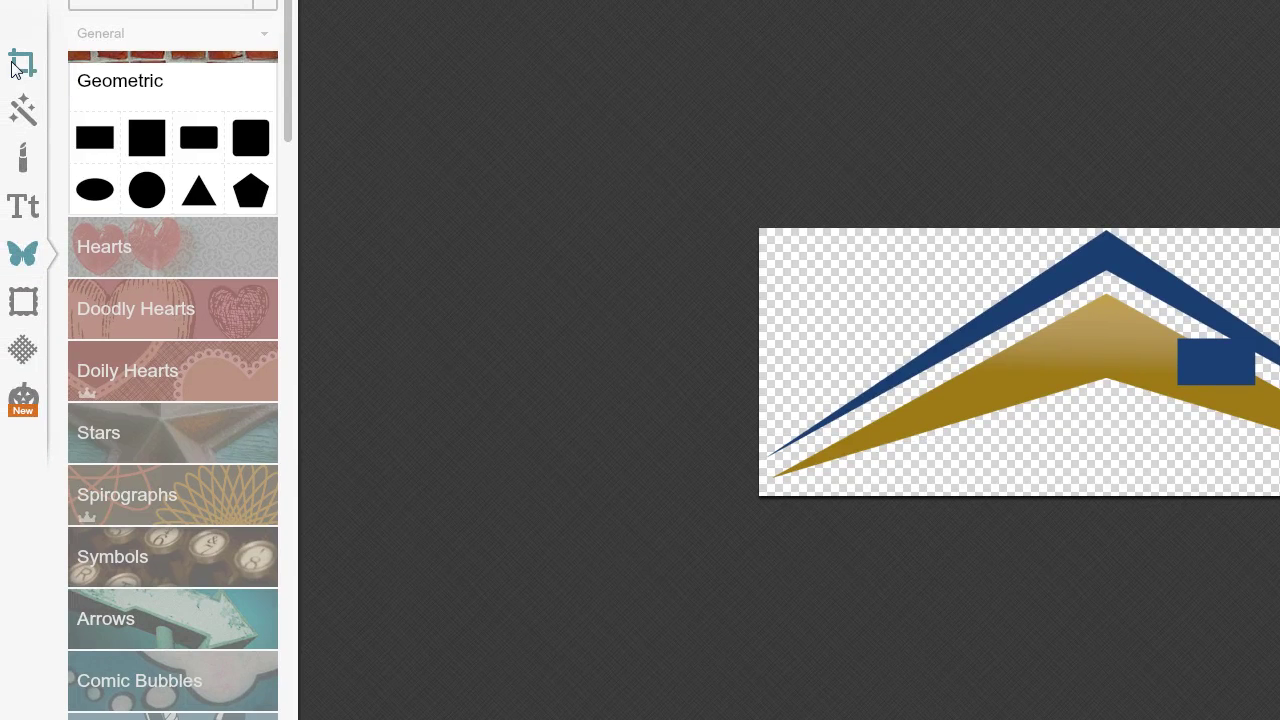
pyautogui.click(20, 66)
pyautogui.click(104, 53)
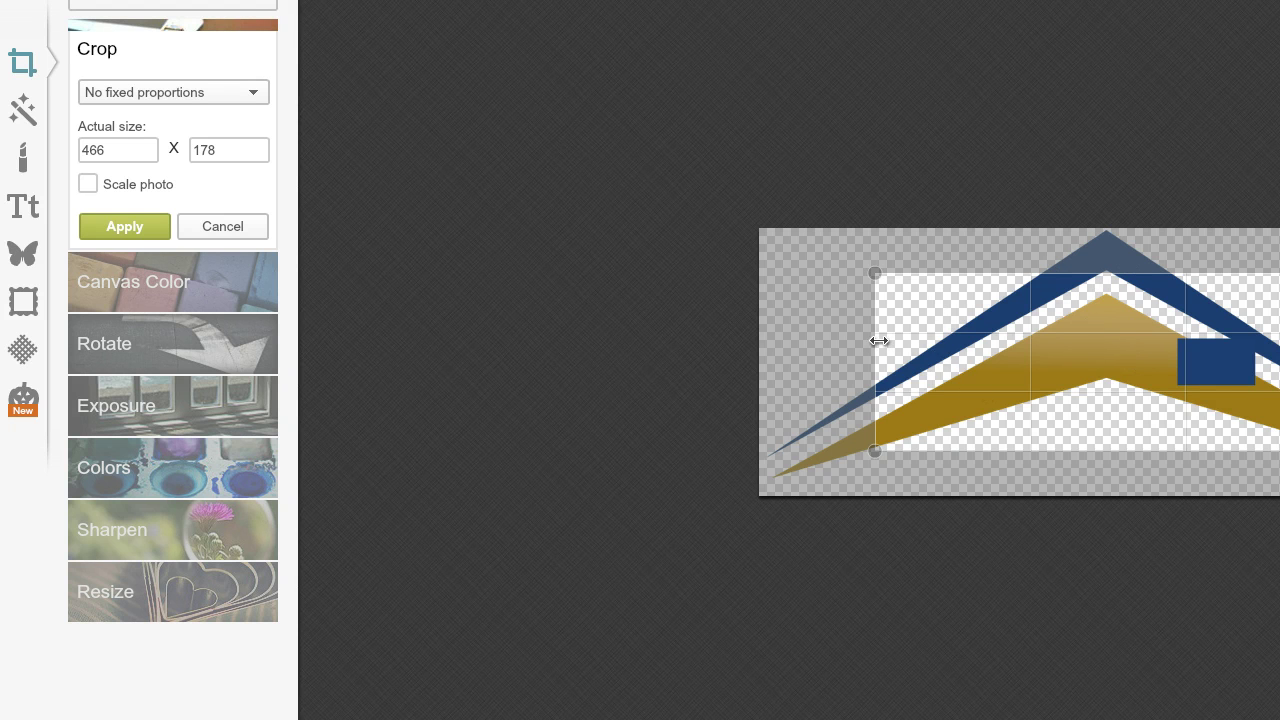
pyautogui.moveTo(878, 341); pyautogui.dragTo(777, 348)
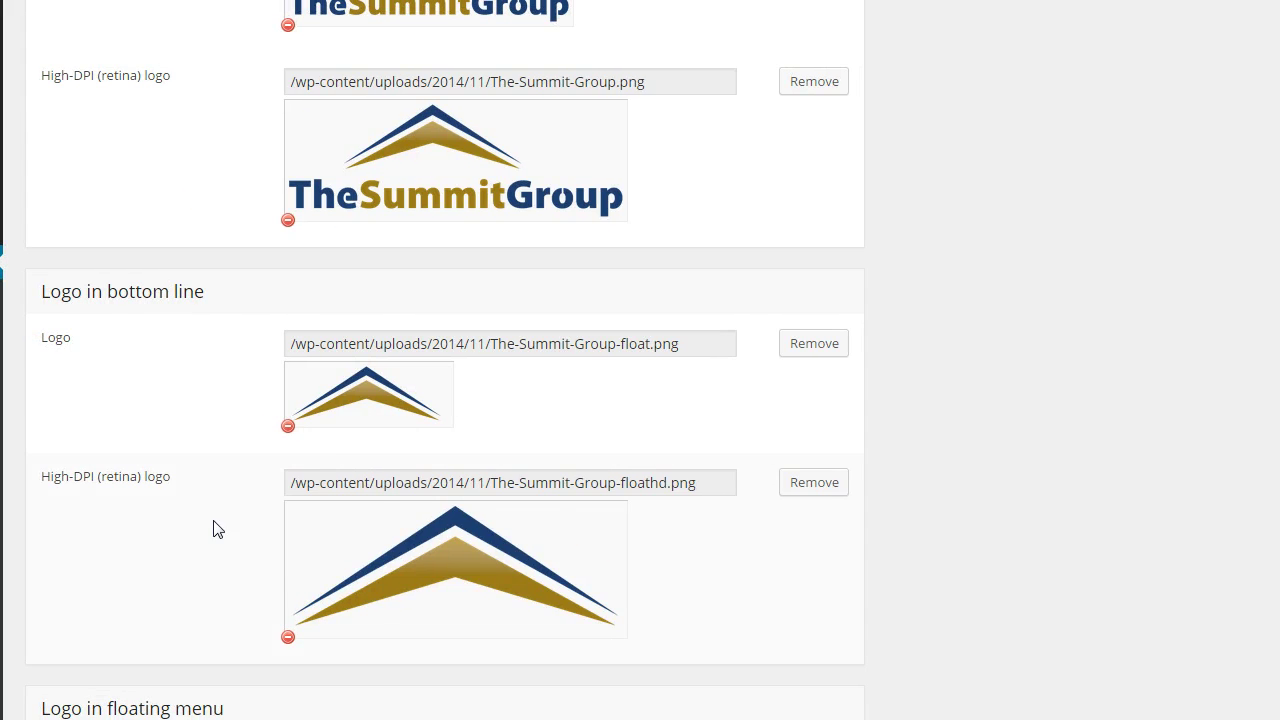
# - Review the favicon, handheld icons and copyright sections, then save the Branding options
pyautogui.scroll(-3, 181, 578)
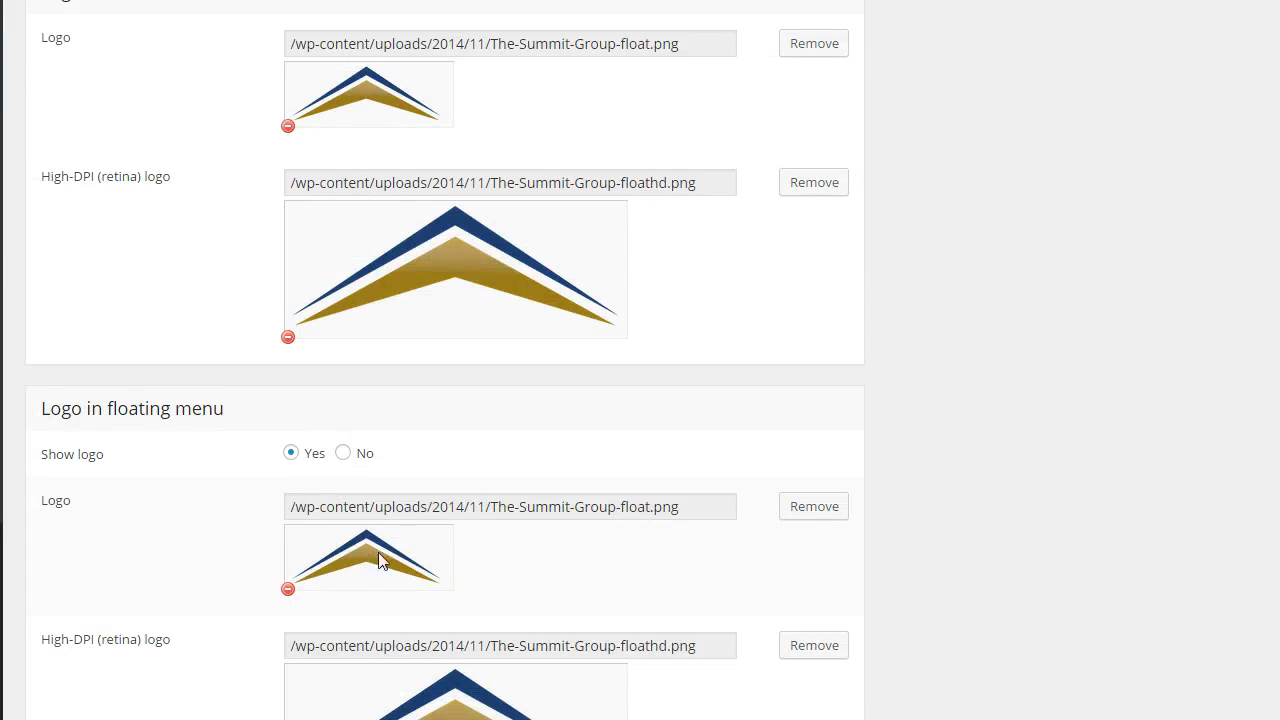
pyautogui.scroll(-2, 160, 444)
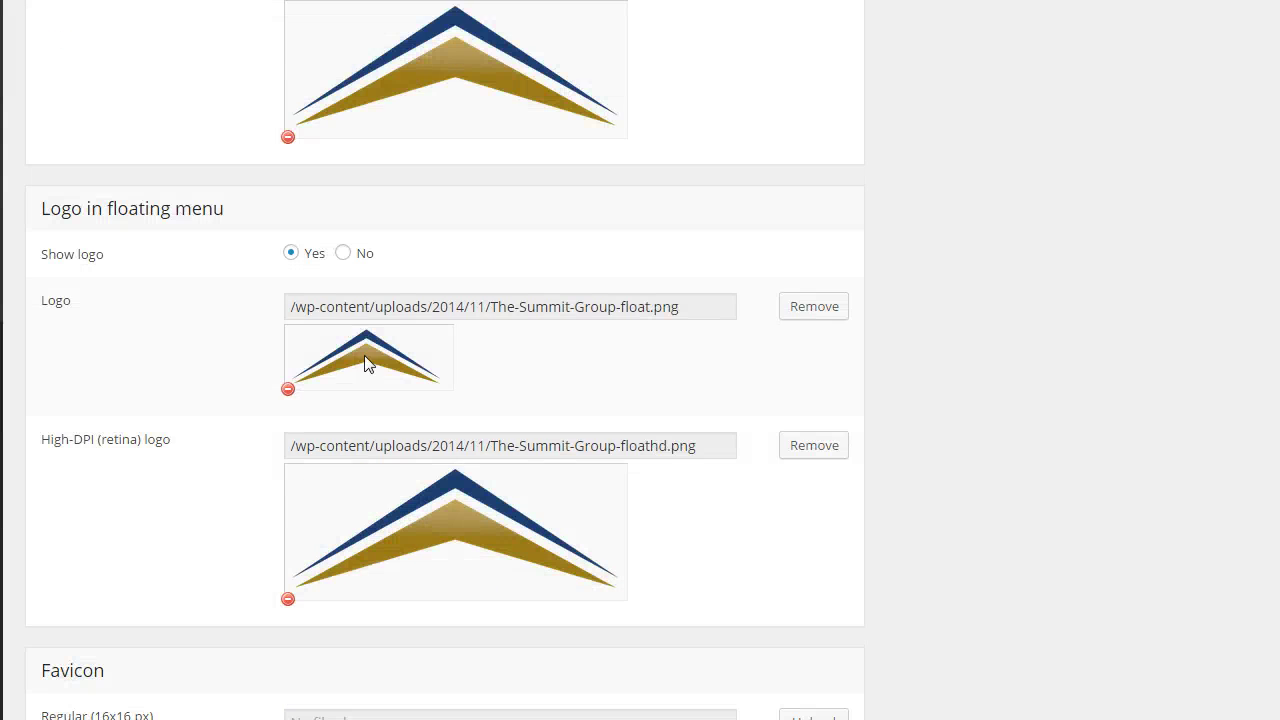
pyautogui.scroll(3, 416, 322)
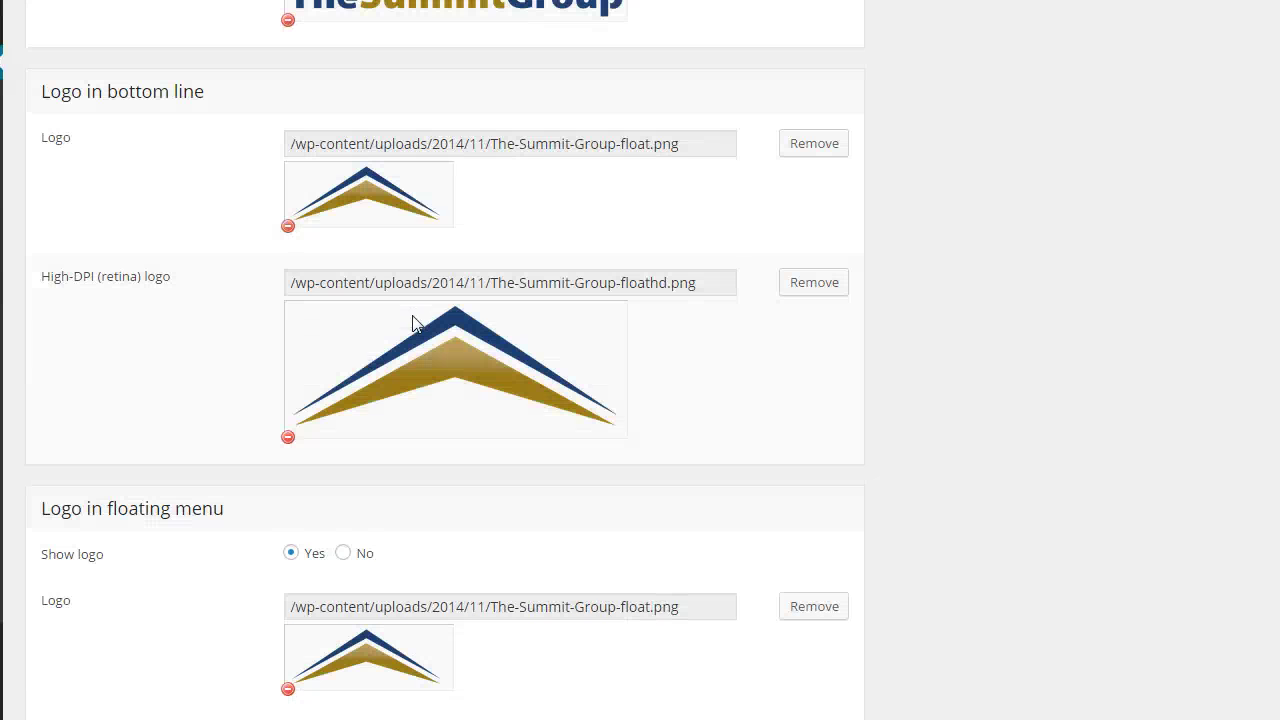
pyautogui.scroll(-7, 416, 322)
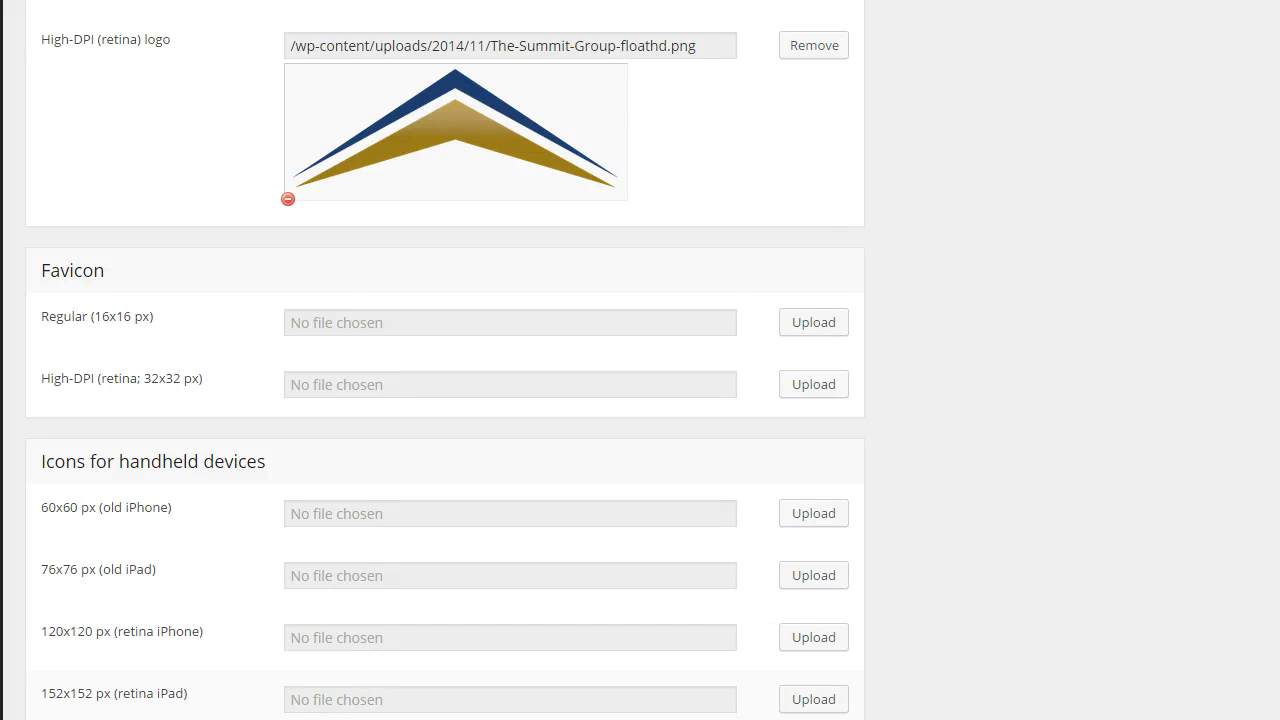
pyautogui.scroll(-1, 277, 374)
pyautogui.scroll(-2, 277, 374)
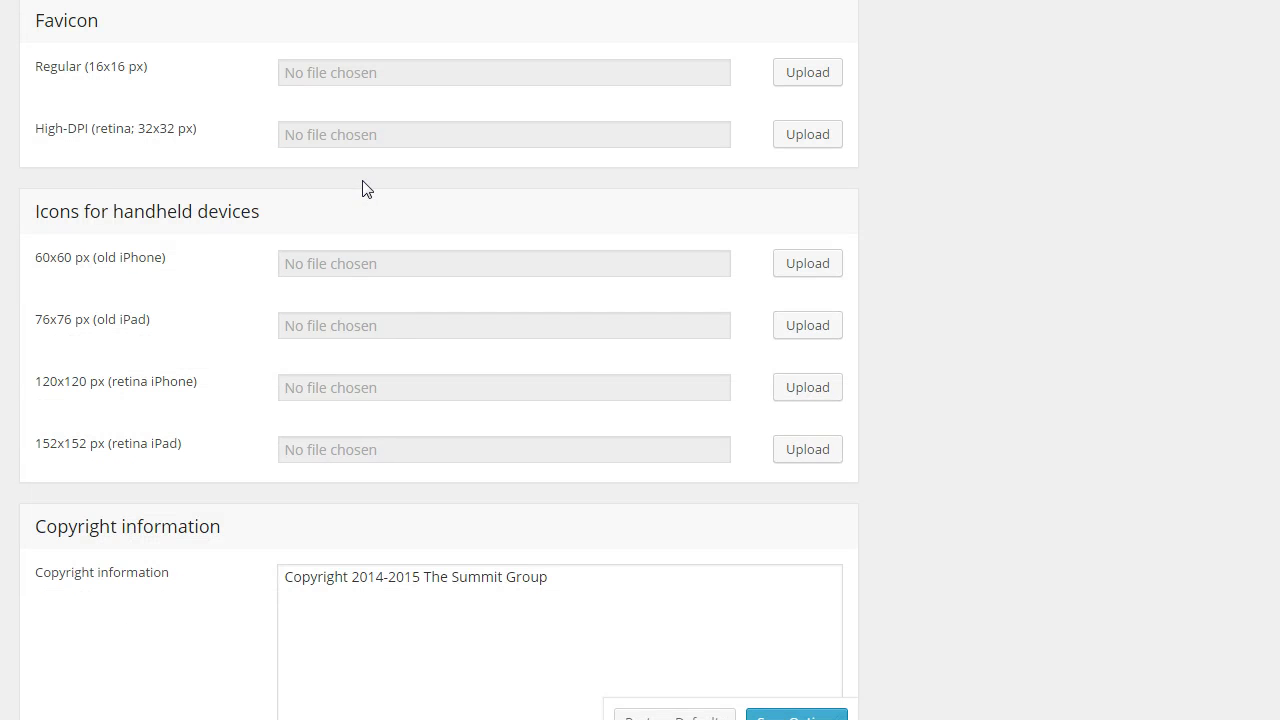
pyautogui.scroll(-2, 441, 346)
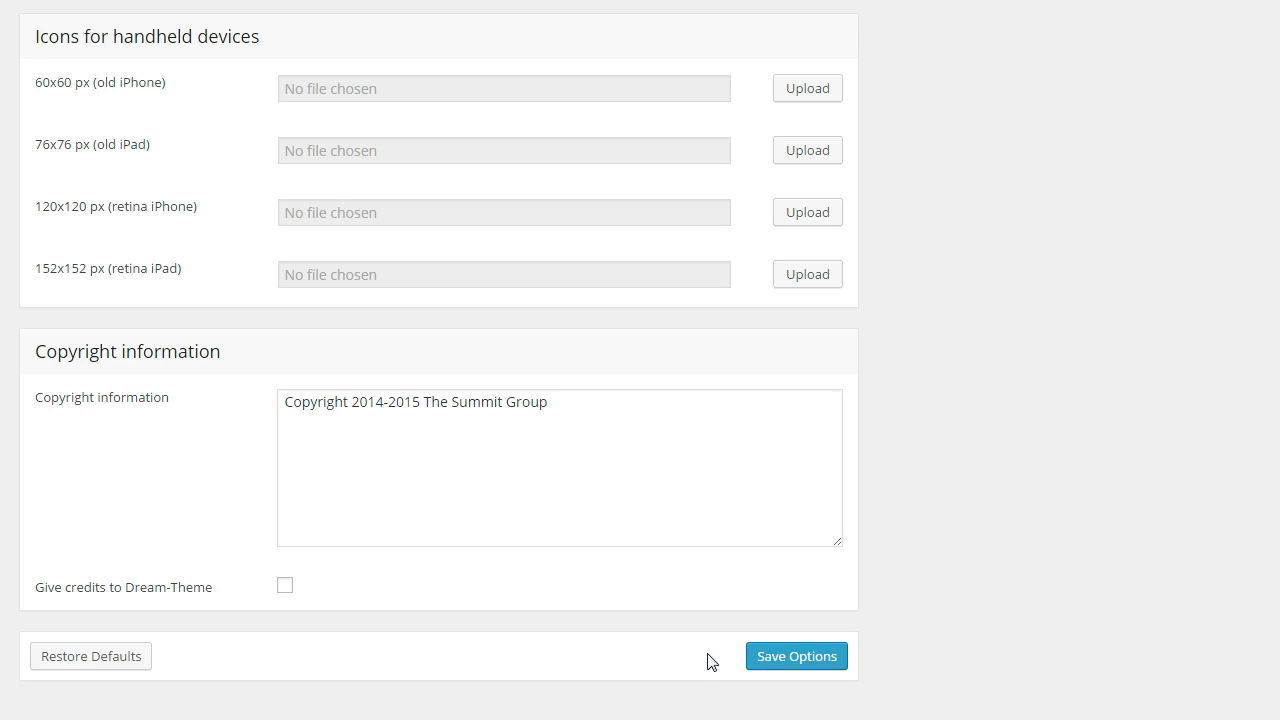
pyautogui.click(771, 664)
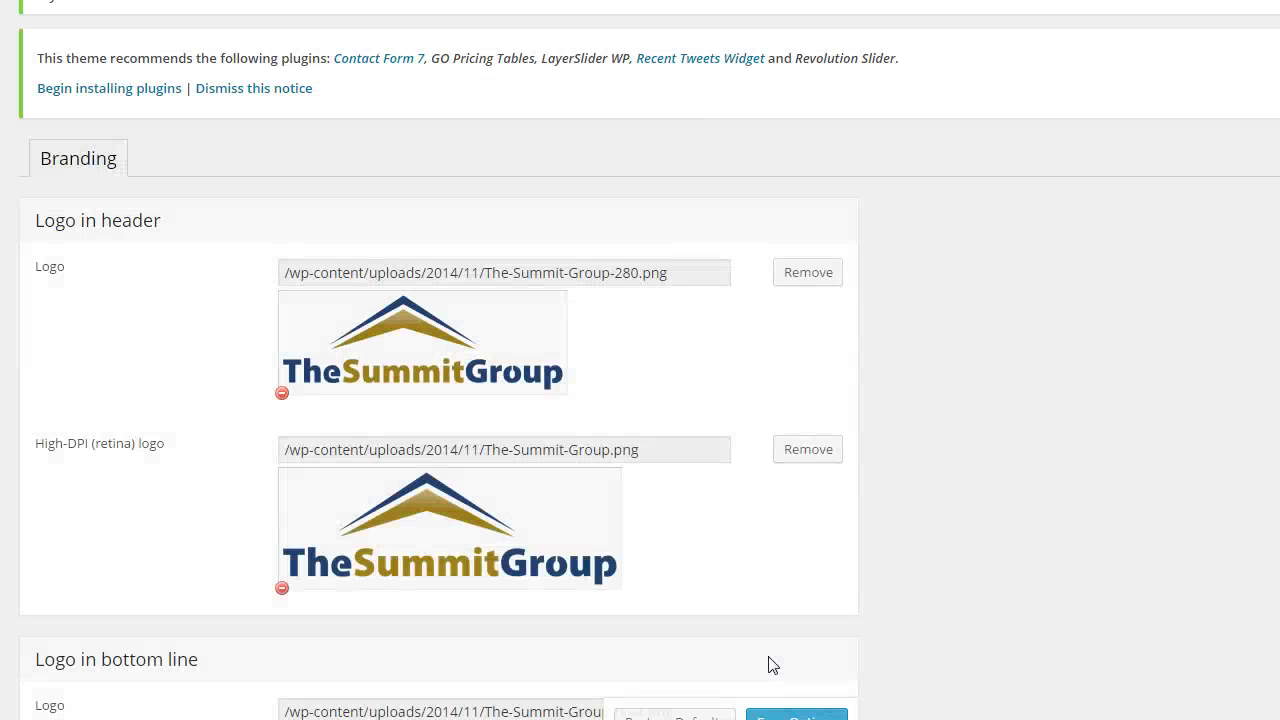
pyautogui.scroll(-1, 517, 620)
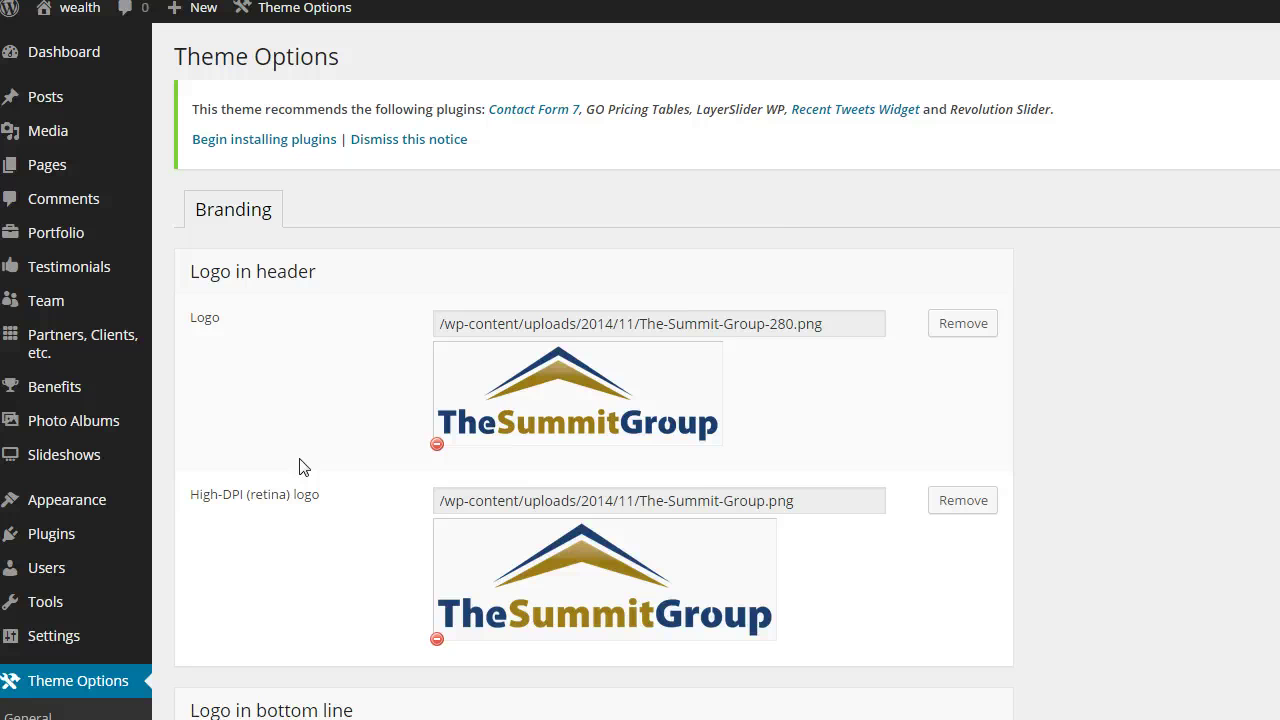
# - Visit the live site's Blog page from the admin bar's site name menu
pyautogui.moveTo(283, 18)
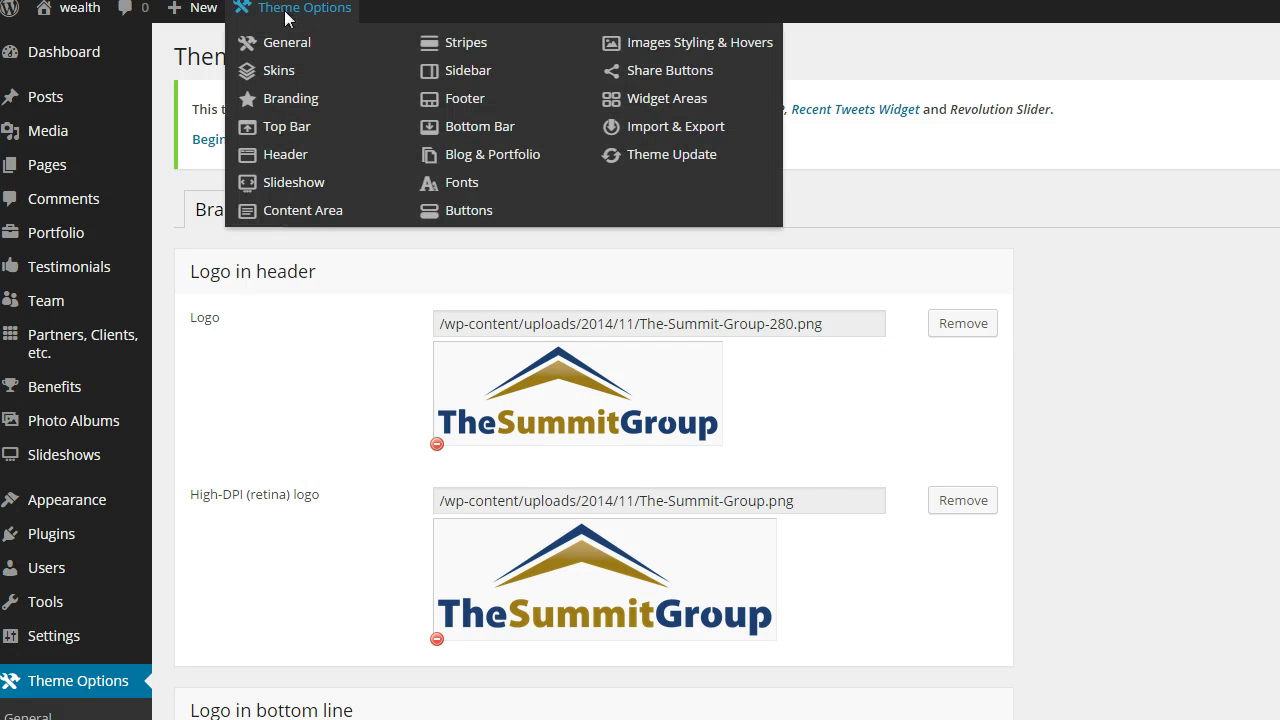
pyautogui.click(87, 14)
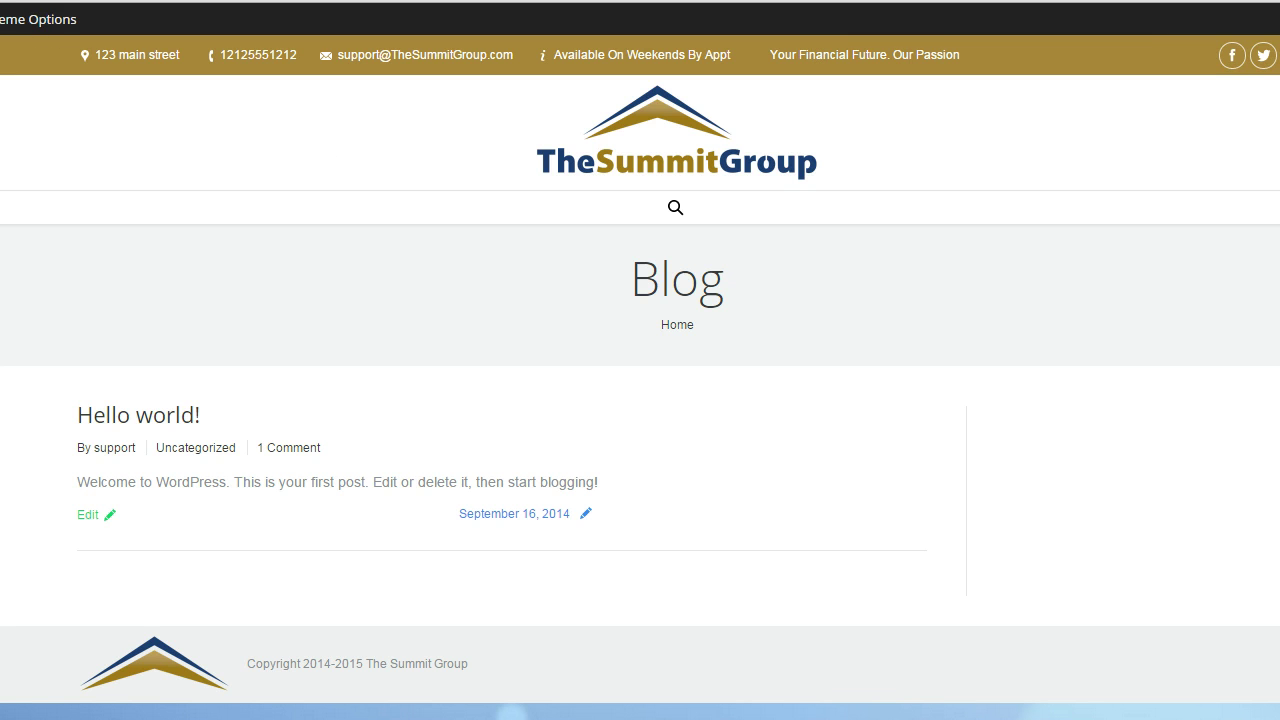
pyautogui.moveTo(44, 19)
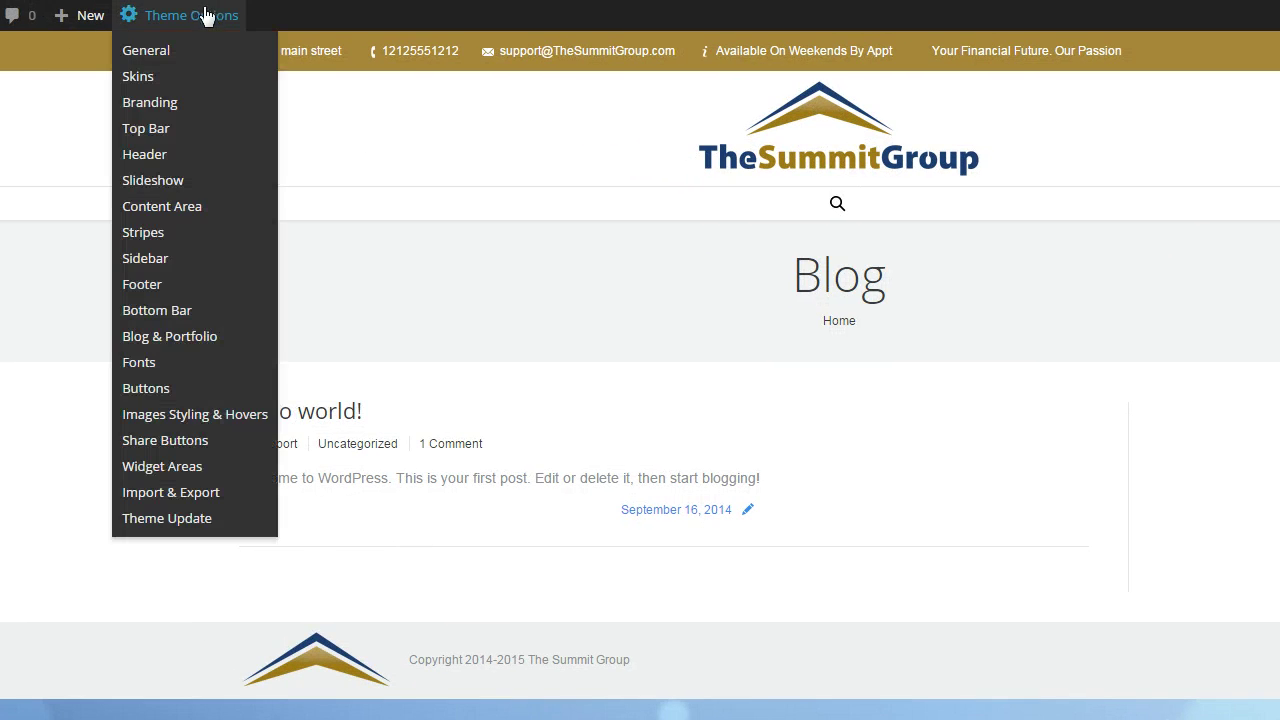
# - Open the Top Bar settings and show the colour picker for the #a78639 background
pyautogui.click(157, 139)
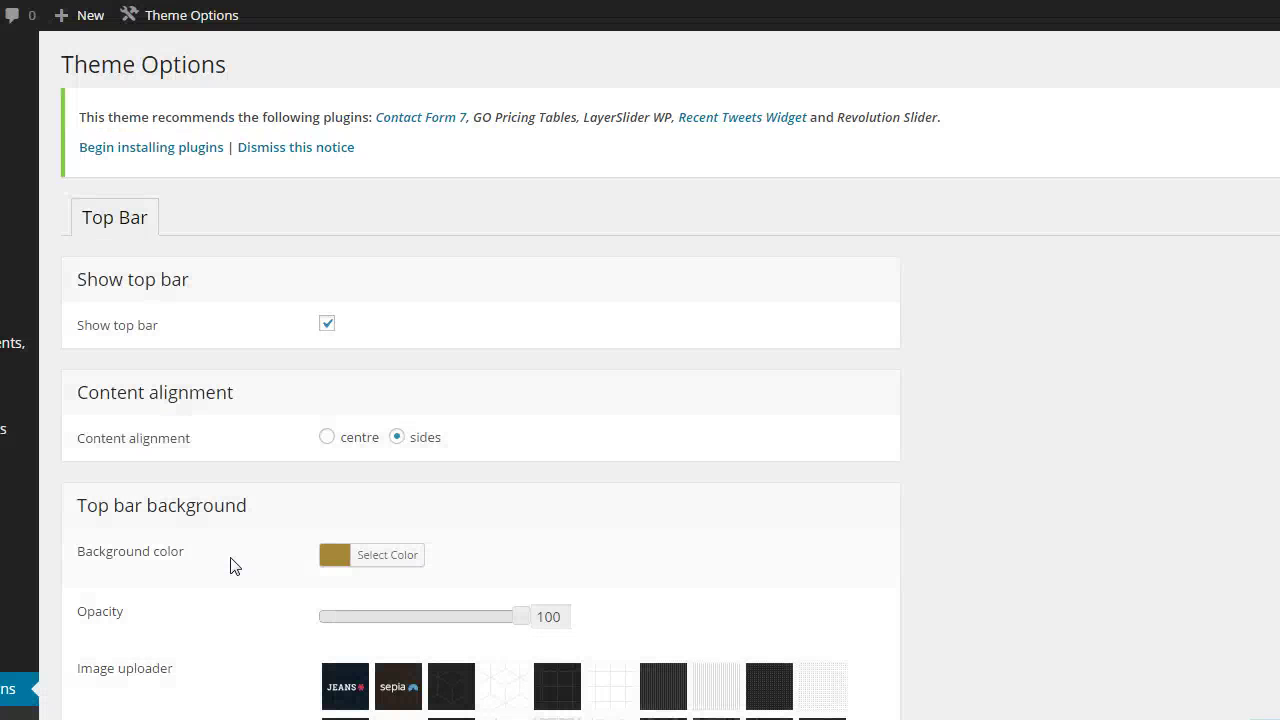
pyautogui.scroll(-2, 231, 563)
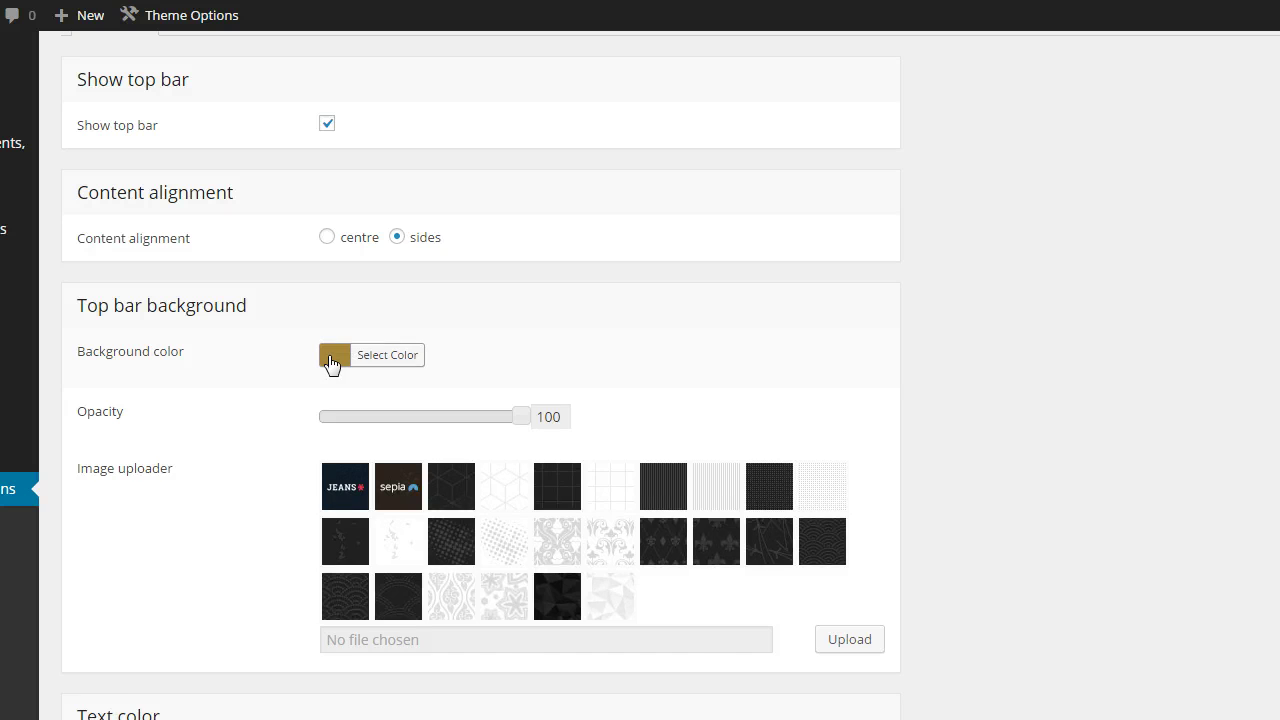
pyautogui.click(332, 358)
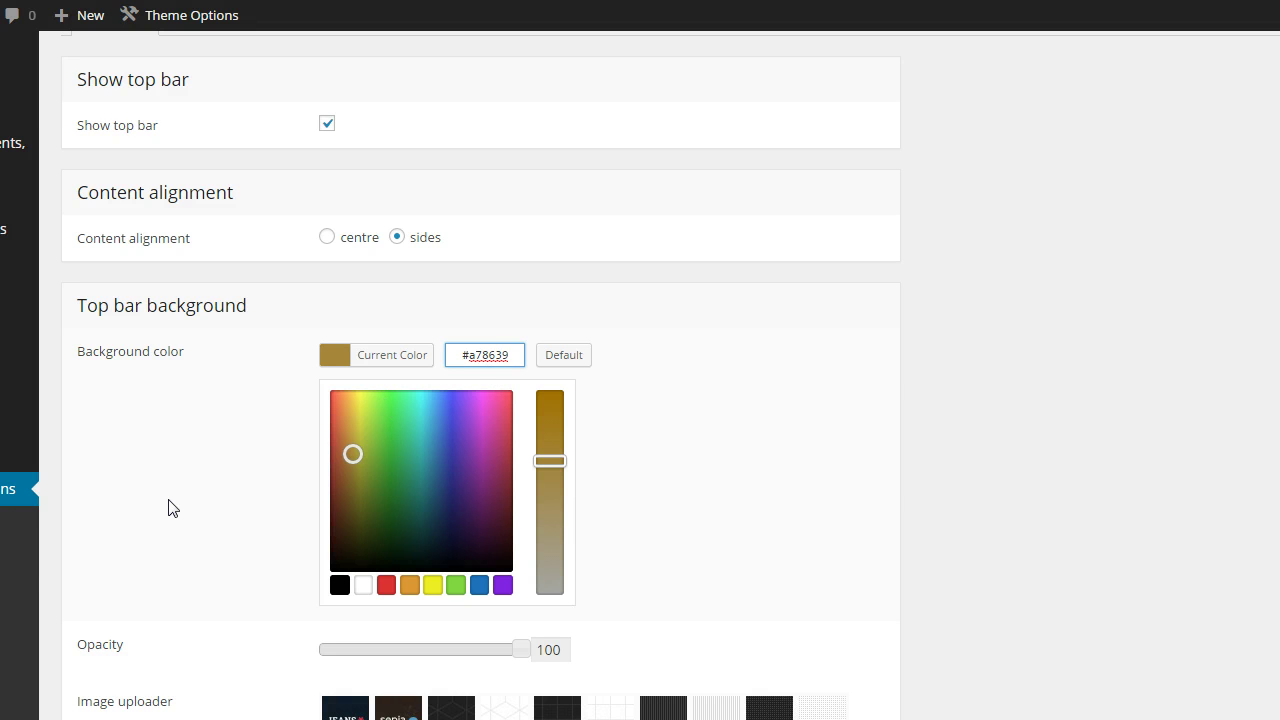
pyautogui.scroll(-1, 170, 508)
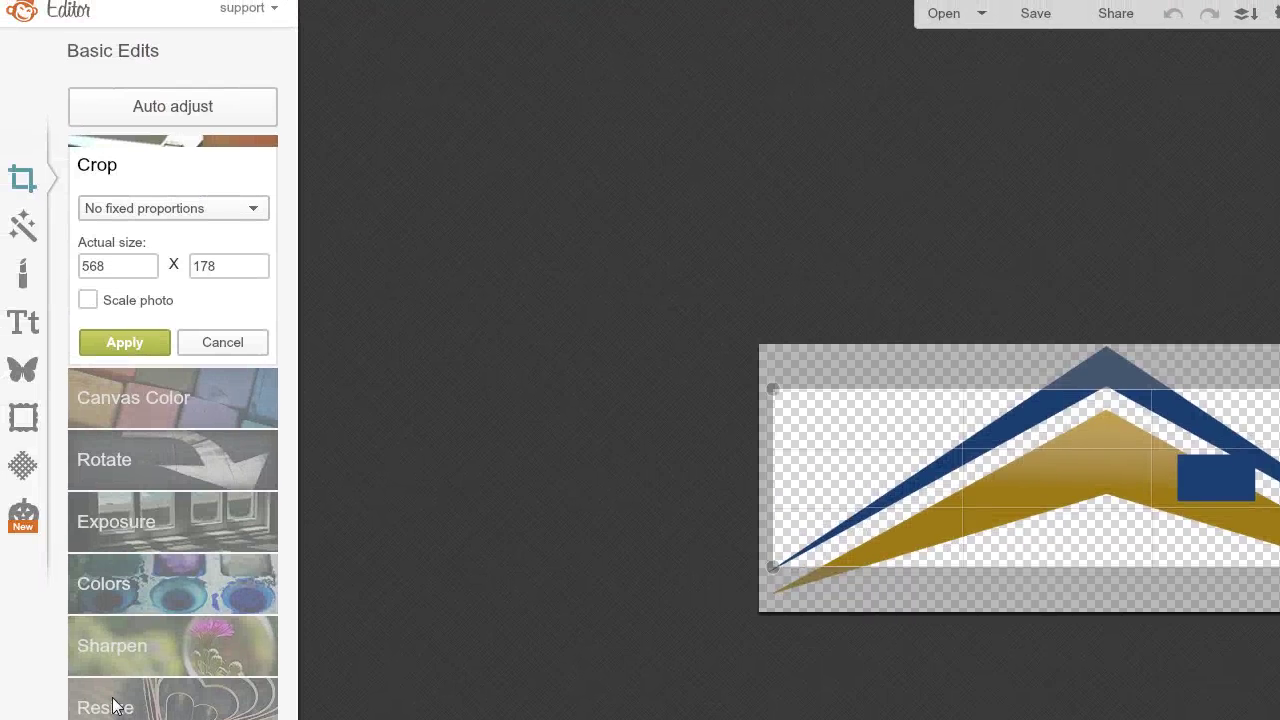
# - Discard the crop and place a geometric rectangle overlay over the logo's gold chevron
pyautogui.click(19, 378)
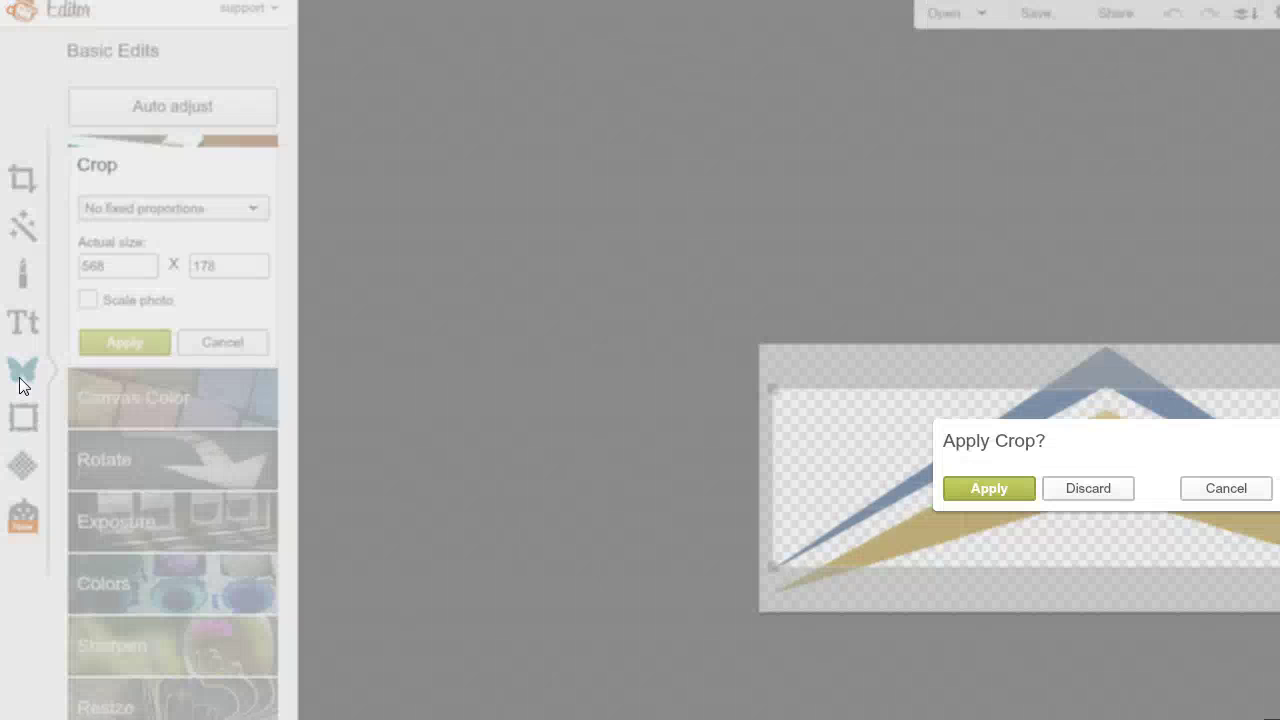
pyautogui.click(1103, 495)
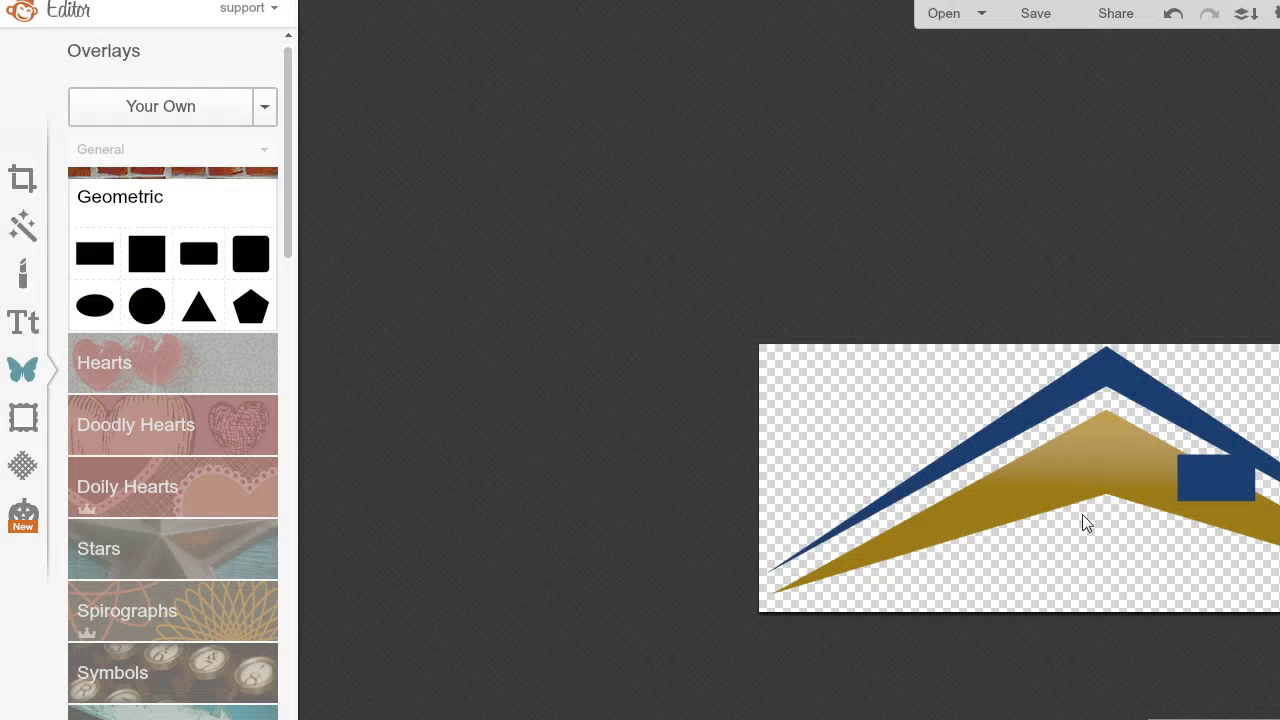
pyautogui.click(95, 255)
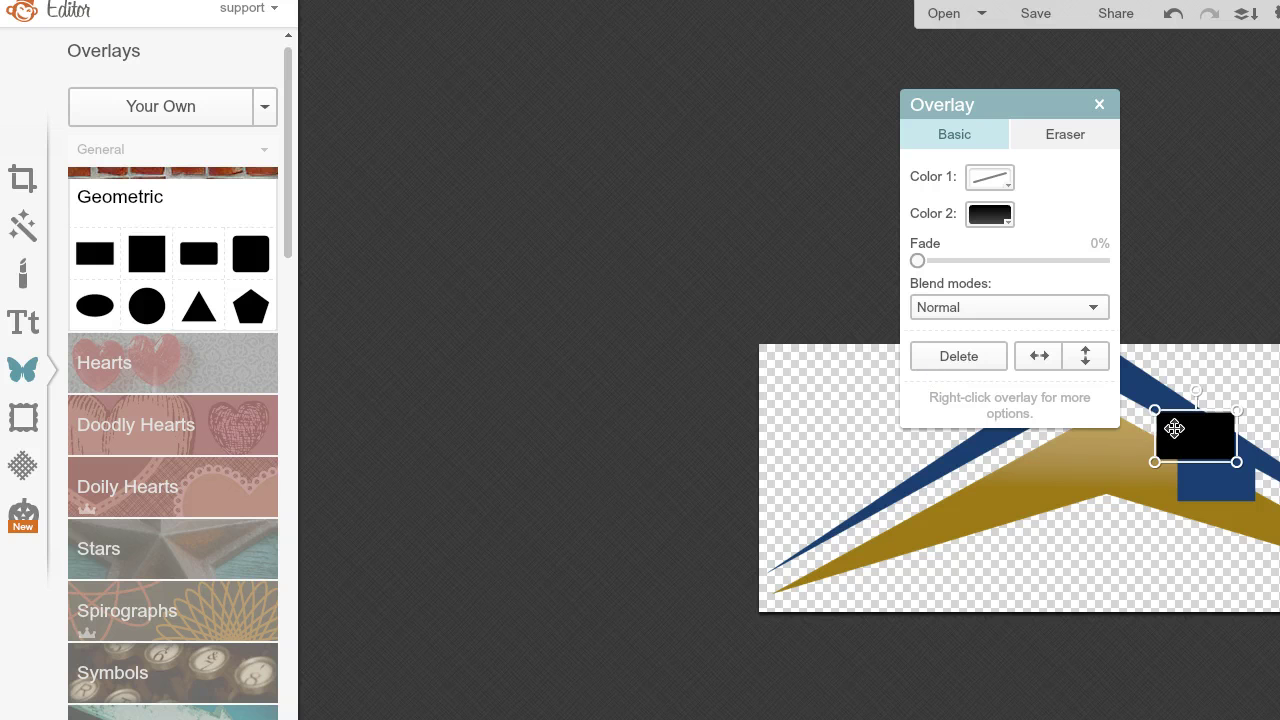
pyautogui.moveTo(1170, 429); pyautogui.dragTo(1147, 446)
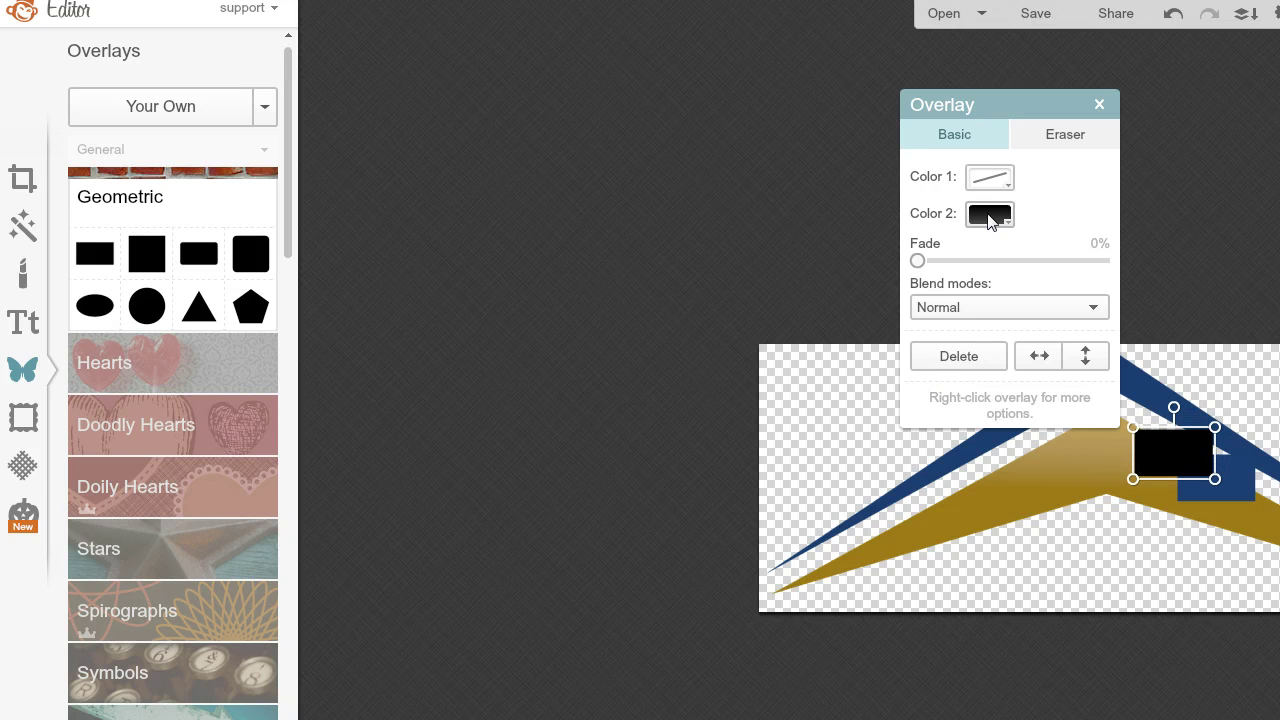
# - Fill the rectangle with the eyedropper-sampled gold and read its hex code aa8a41
pyautogui.click(990, 216)
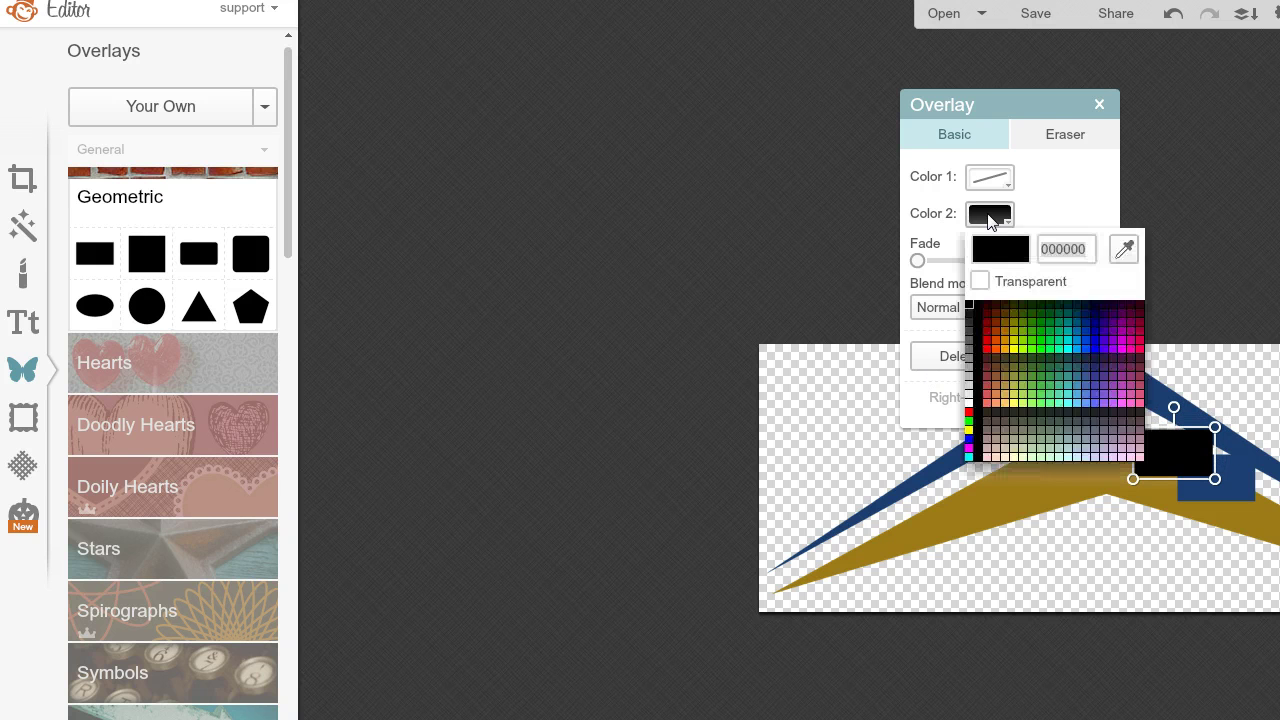
pyautogui.click(1125, 253)
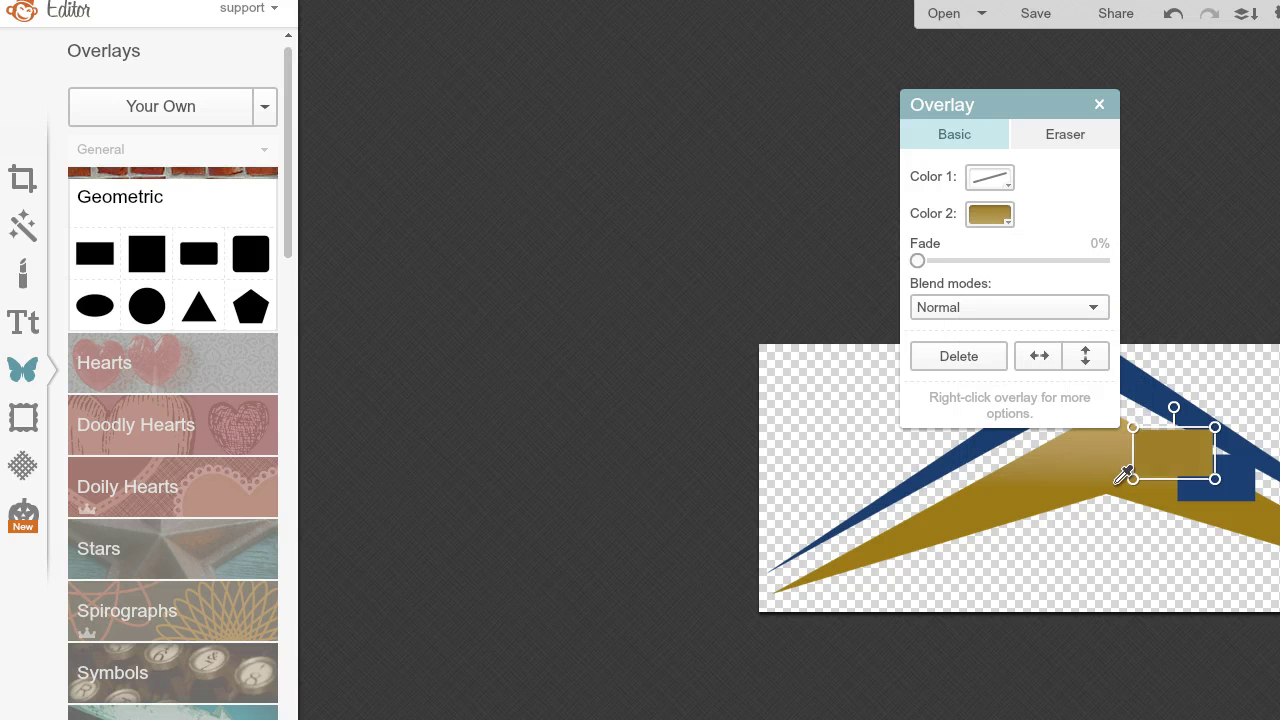
pyautogui.click(1088, 457)
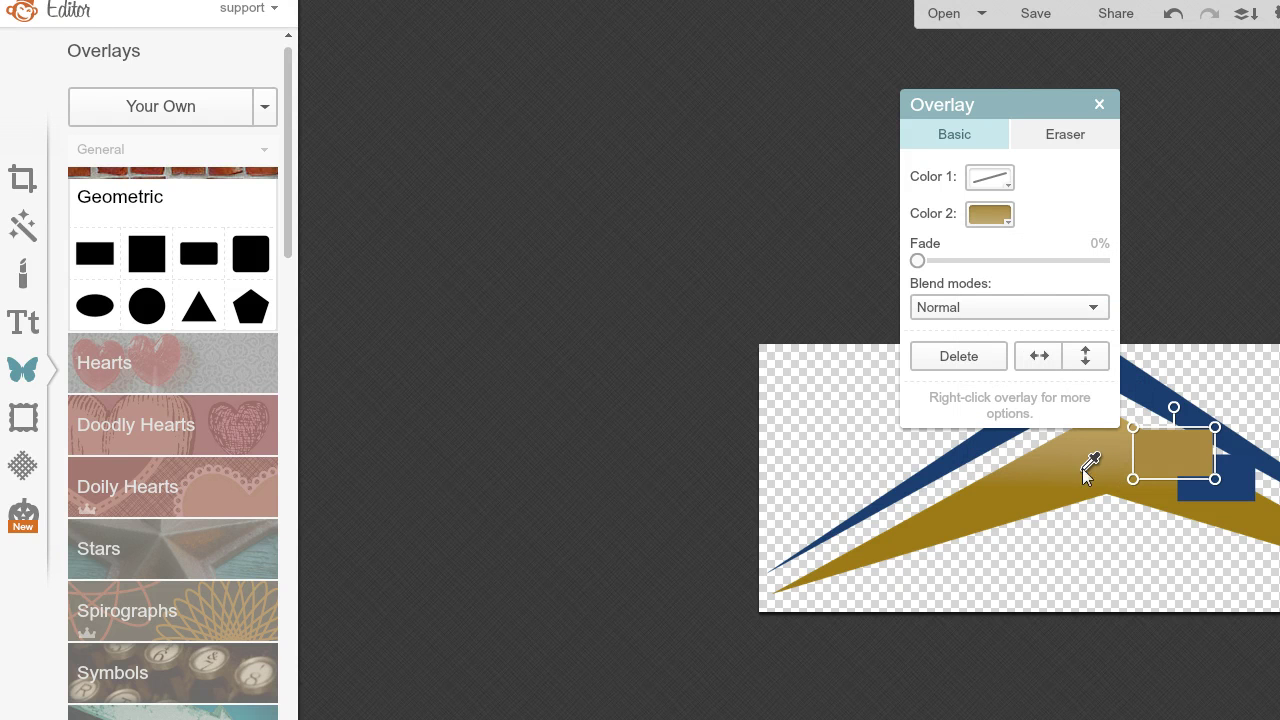
pyautogui.click(993, 221)
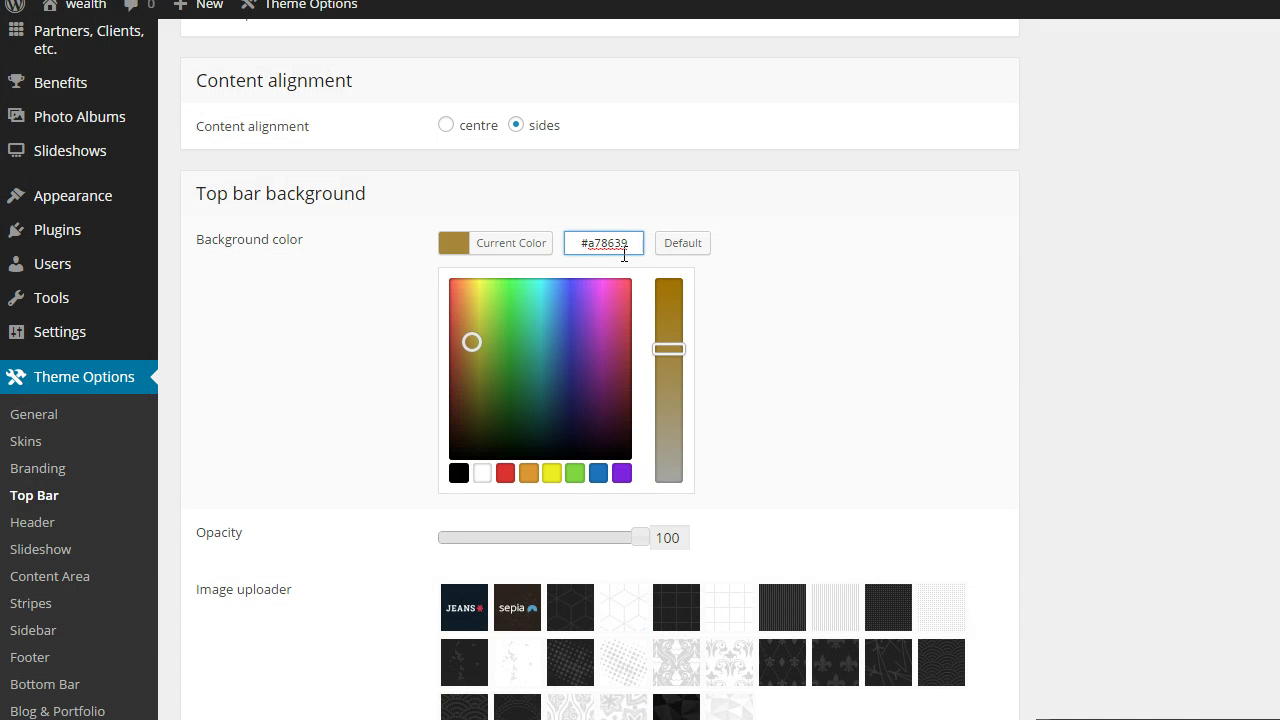
# - Close the background picker and set Working hours to 9-5 PM
pyautogui.click(843, 314)
pyautogui.scroll(-2, 843, 314)
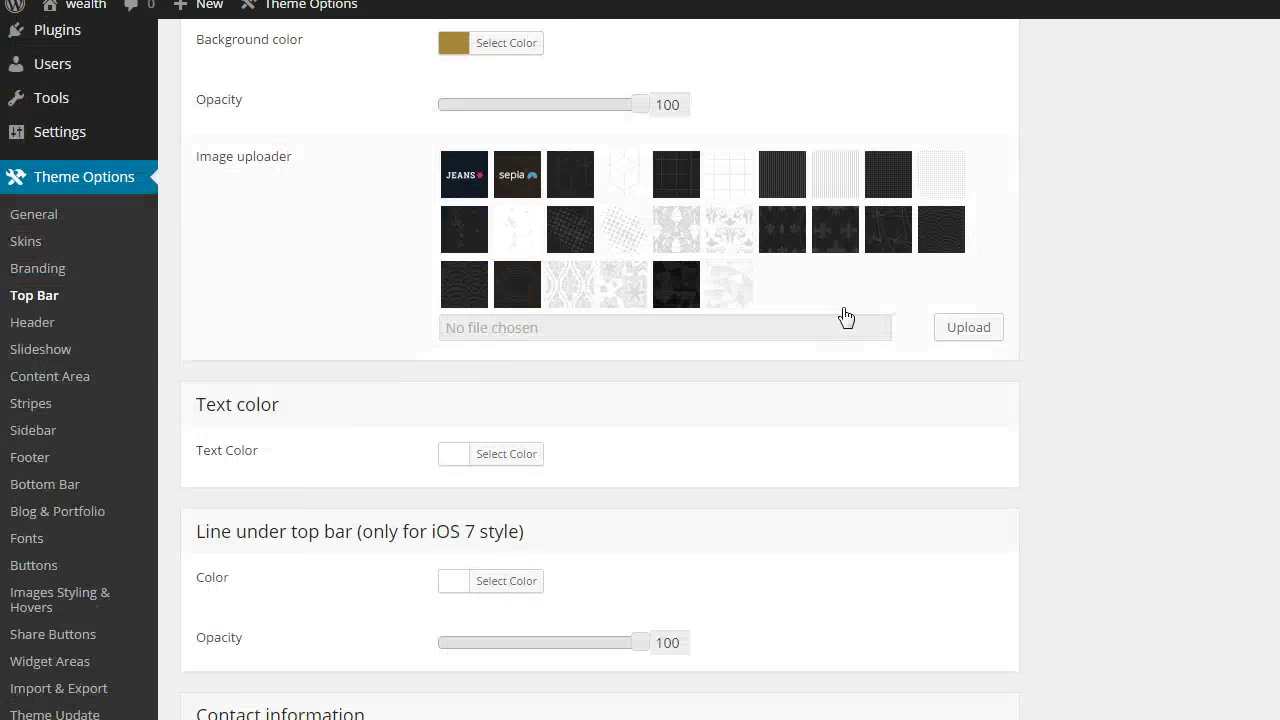
pyautogui.scroll(-4, 843, 314)
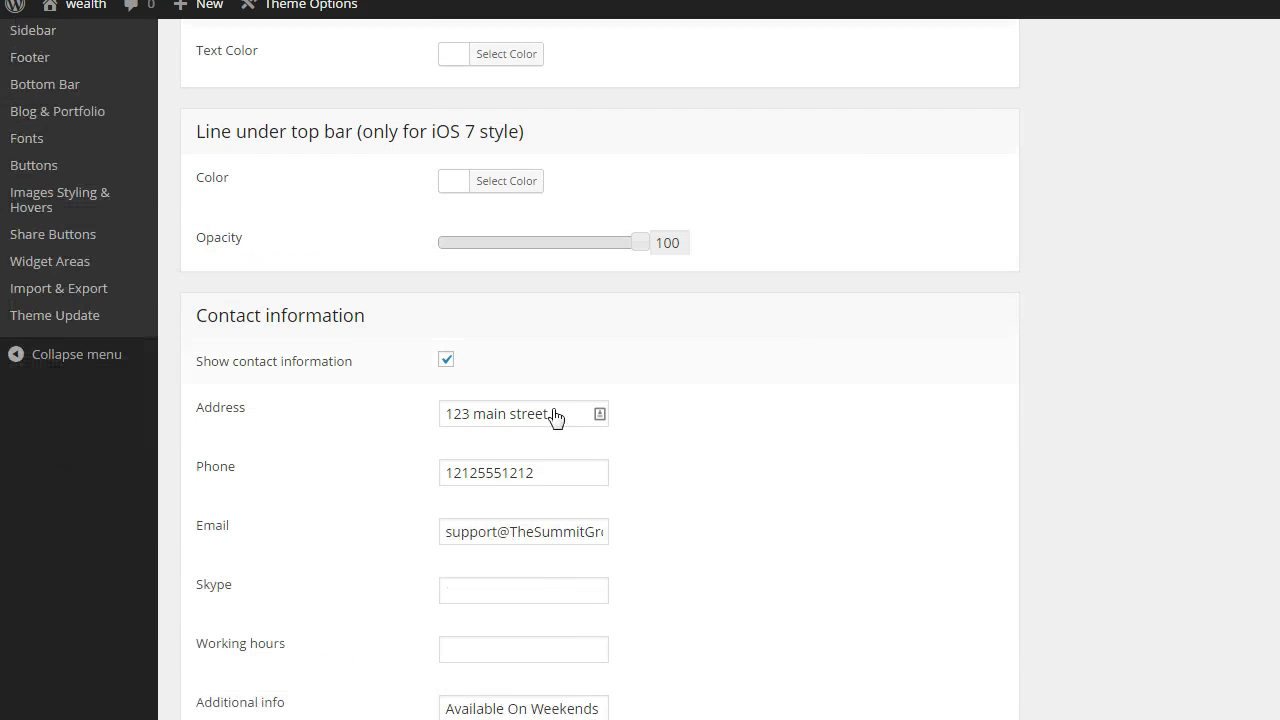
pyautogui.scroll(-1, 710, 425)
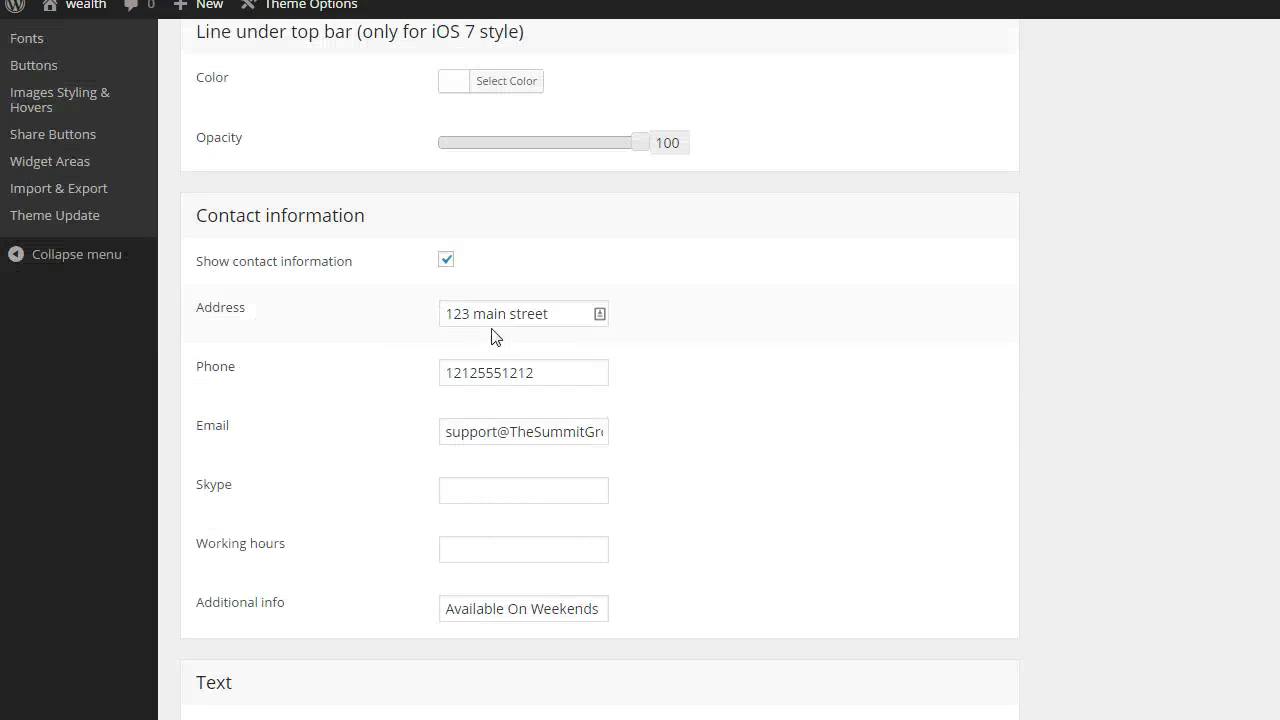
pyautogui.scroll(-1, 706, 423)
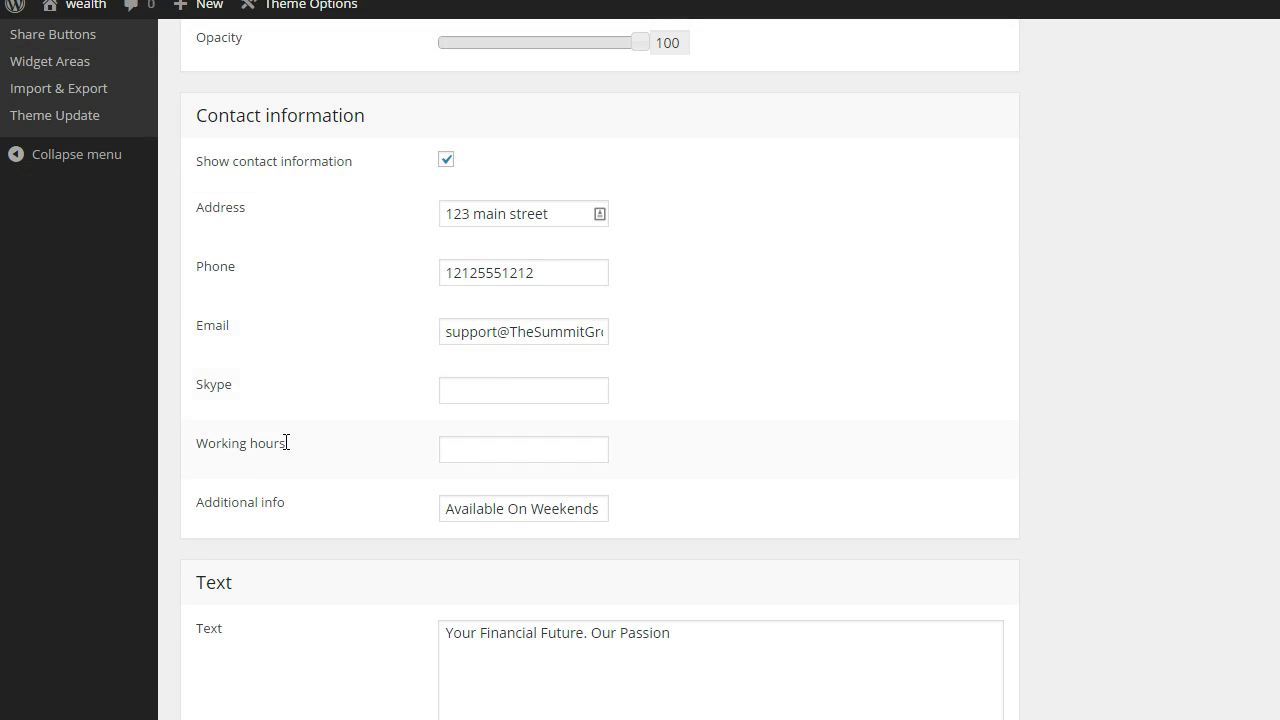
pyautogui.click(476, 444)
pyautogui.write('9')
pyautogui.press('Down')
pyautogui.press('Tab')
# - Leave Additional info unchanged and toggle the social icons' round outlines off and back on
pyautogui.scroll(-1, 612, 446)
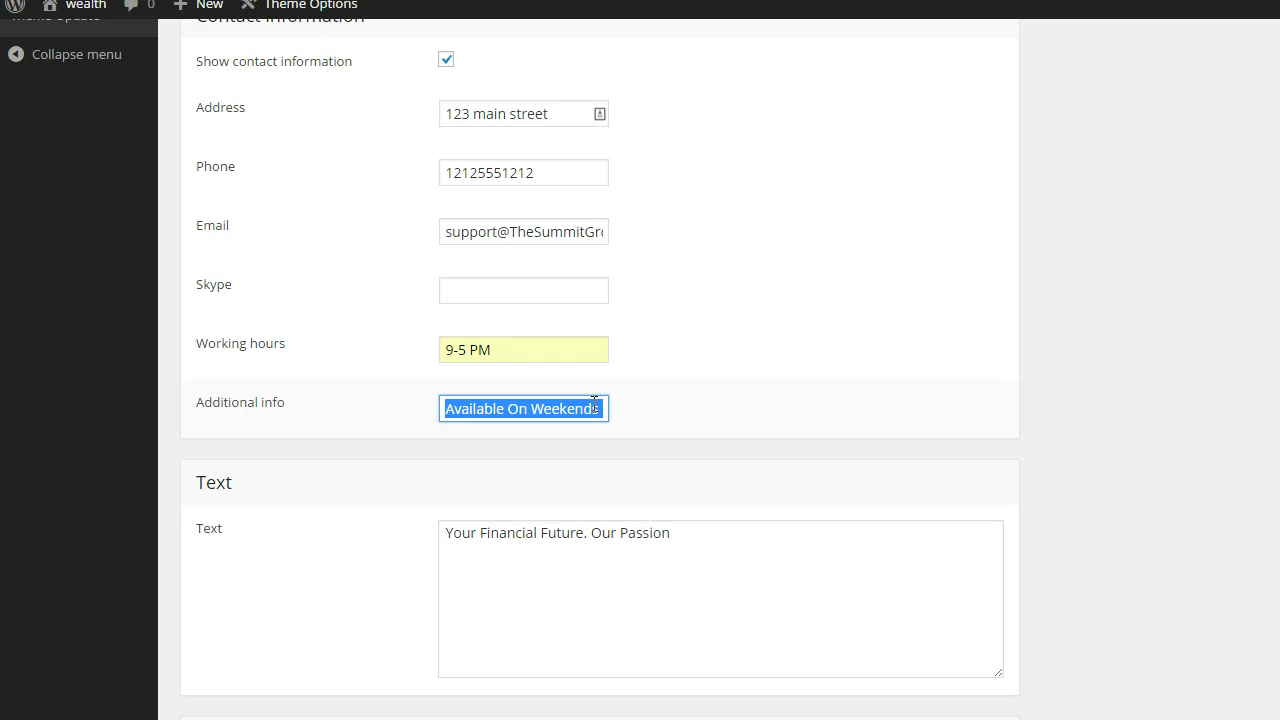
pyautogui.click(604, 407)
pyautogui.click(729, 403)
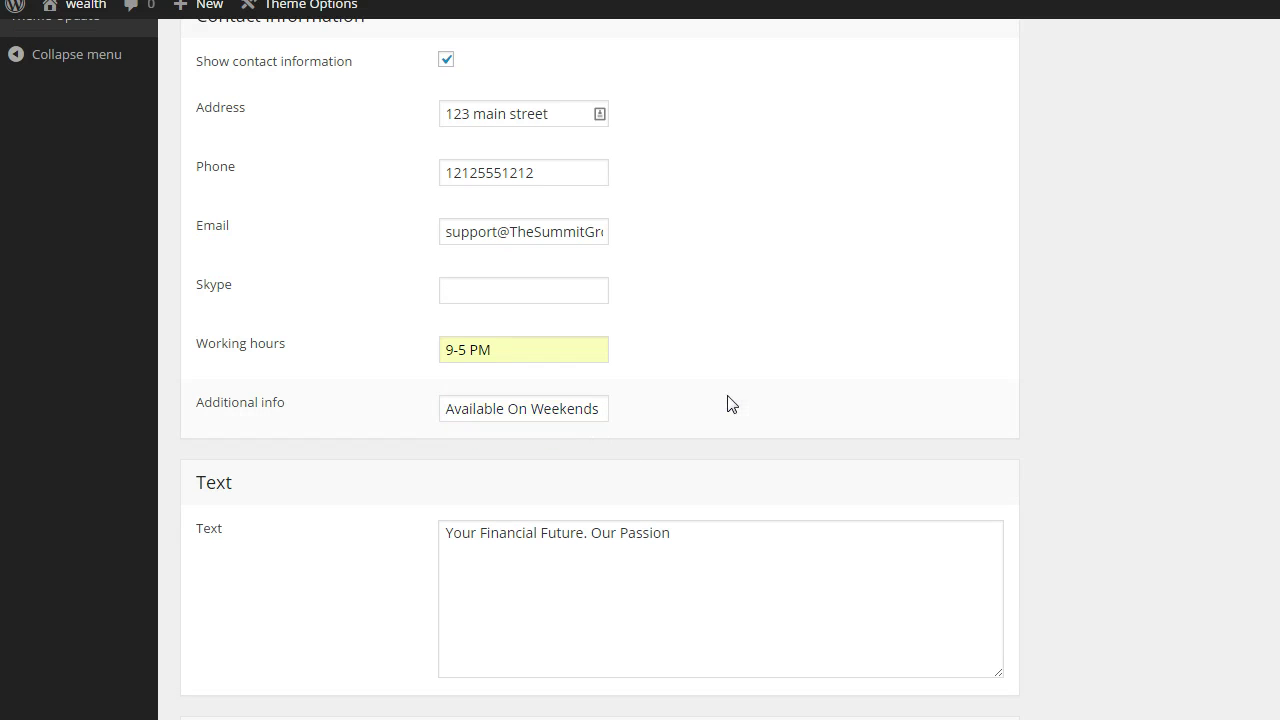
pyautogui.scroll(-1, 746, 483)
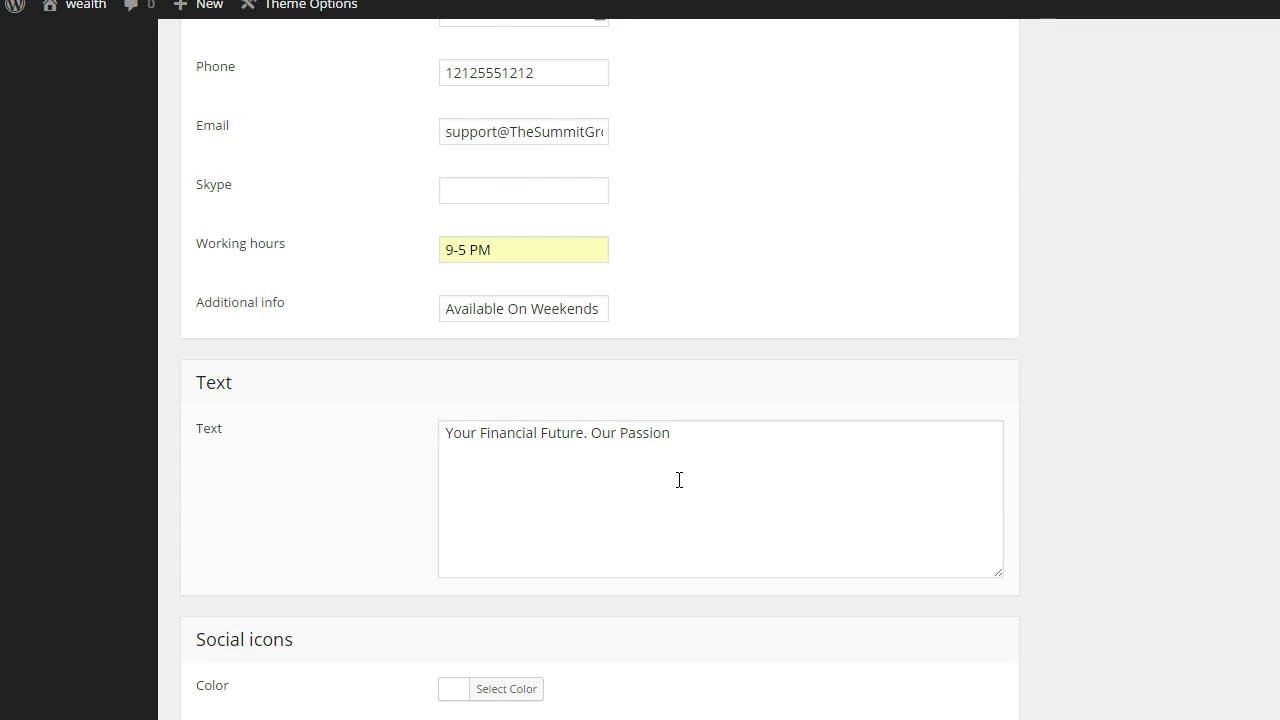
pyautogui.scroll(-3, 678, 480)
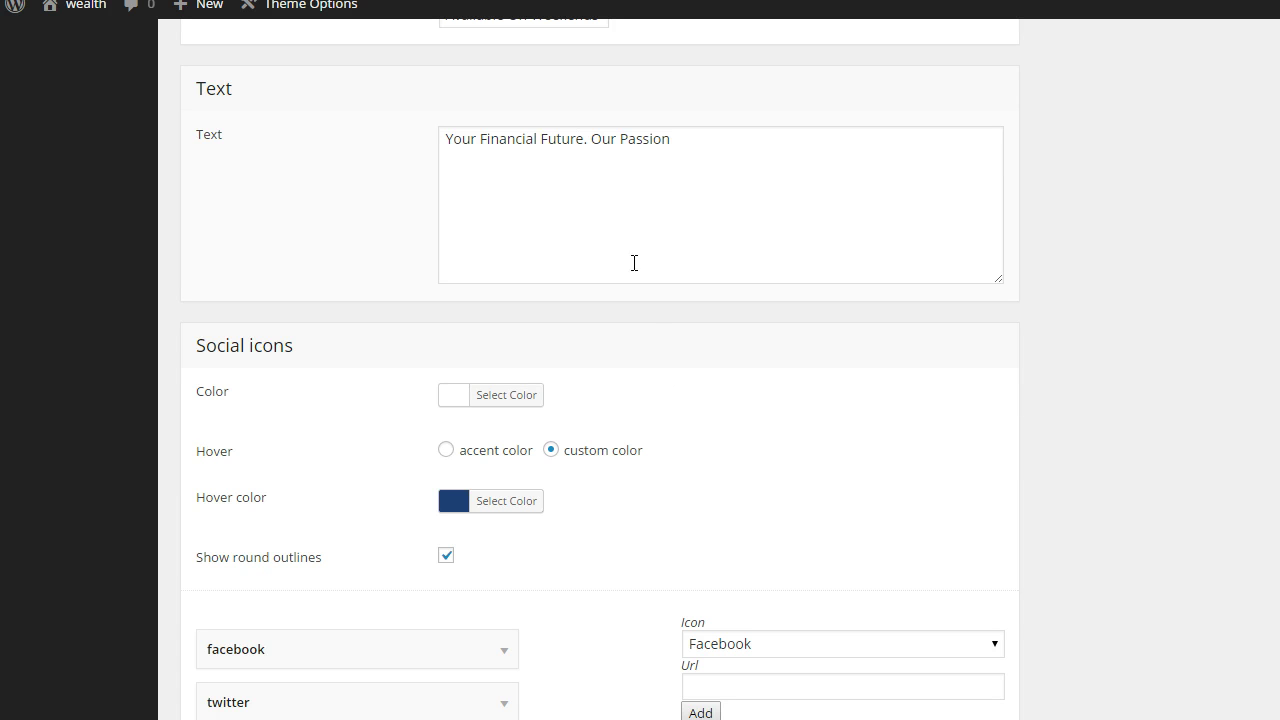
pyautogui.click(446, 557)
pyautogui.click(446, 557)
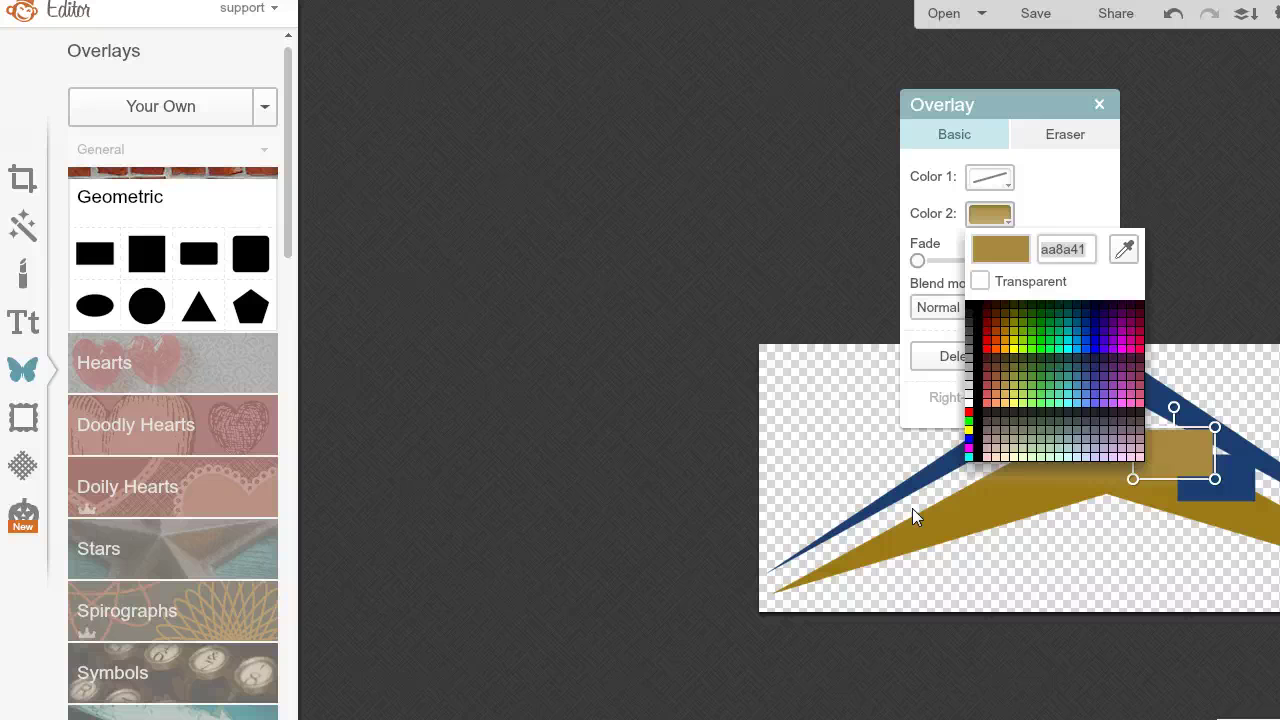
# - Delete the pink sample rectangle overlay from the logo
pyautogui.click(1122, 403)
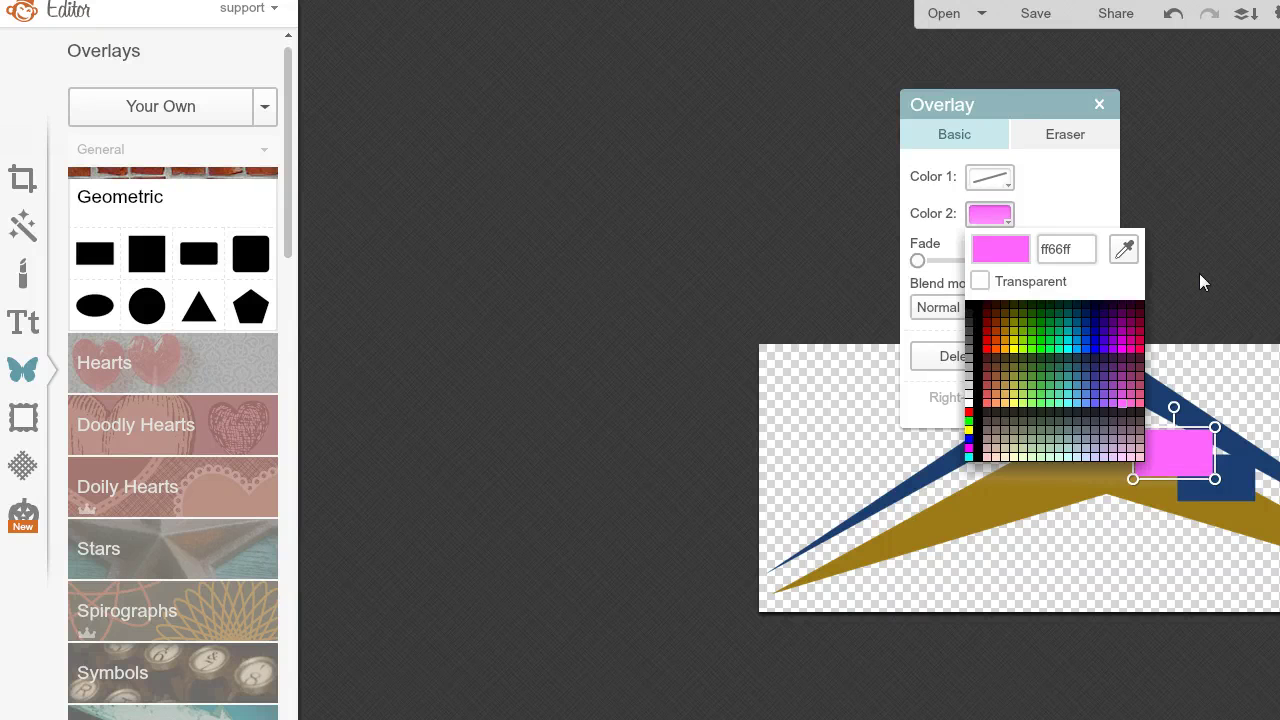
pyautogui.click(1199, 269)
pyautogui.click(1192, 450)
pyautogui.click(962, 358)
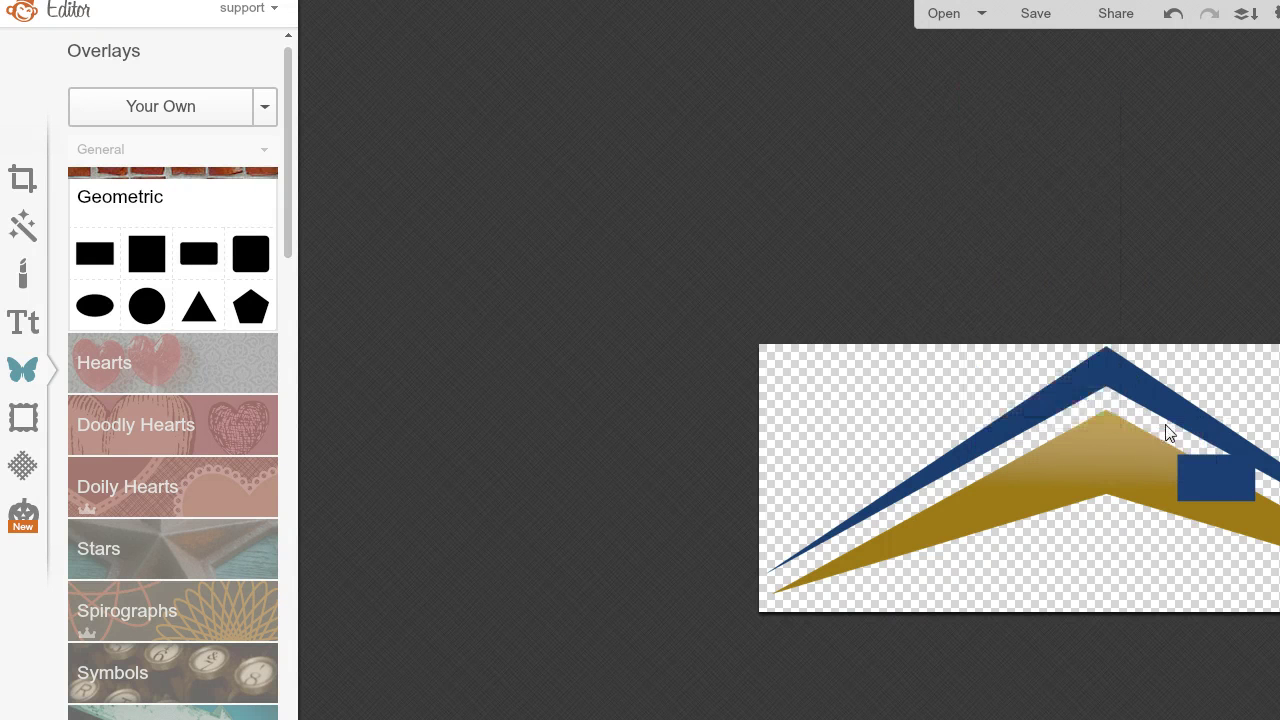
# - Read the logo's blue square colour code, 1d3f74, then deselect it
pyautogui.click(1201, 463)
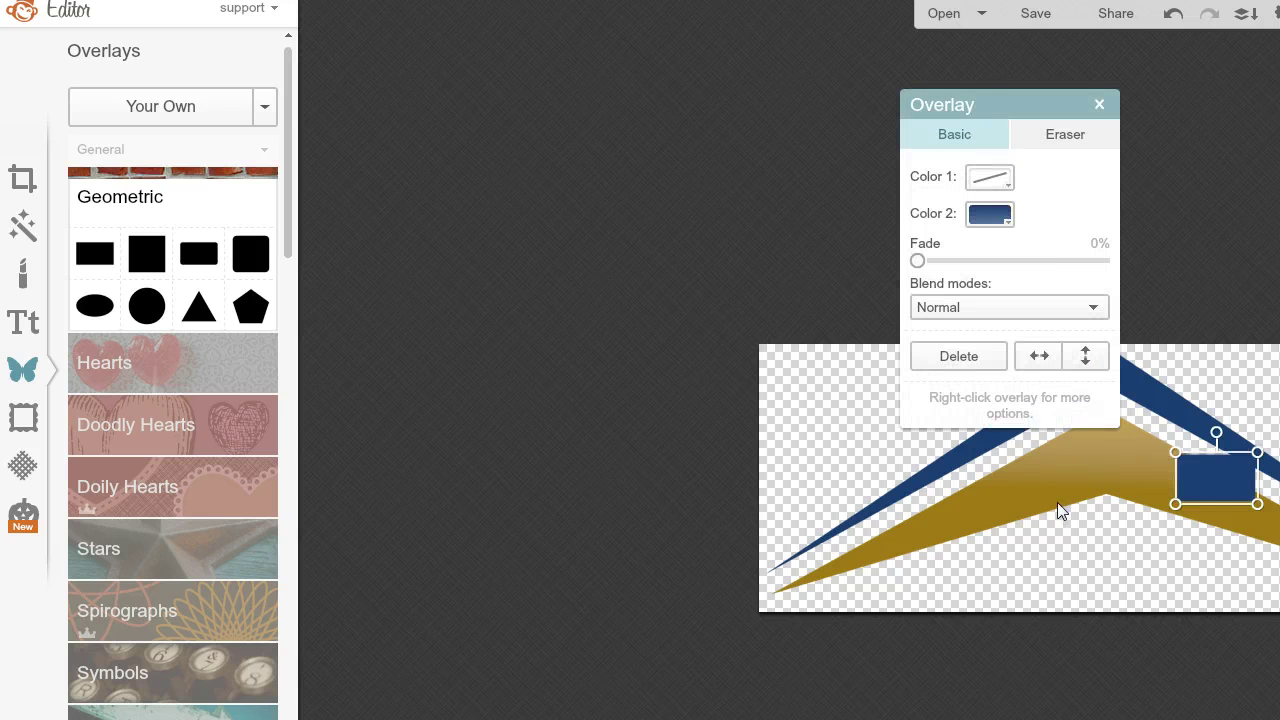
pyautogui.click(993, 216)
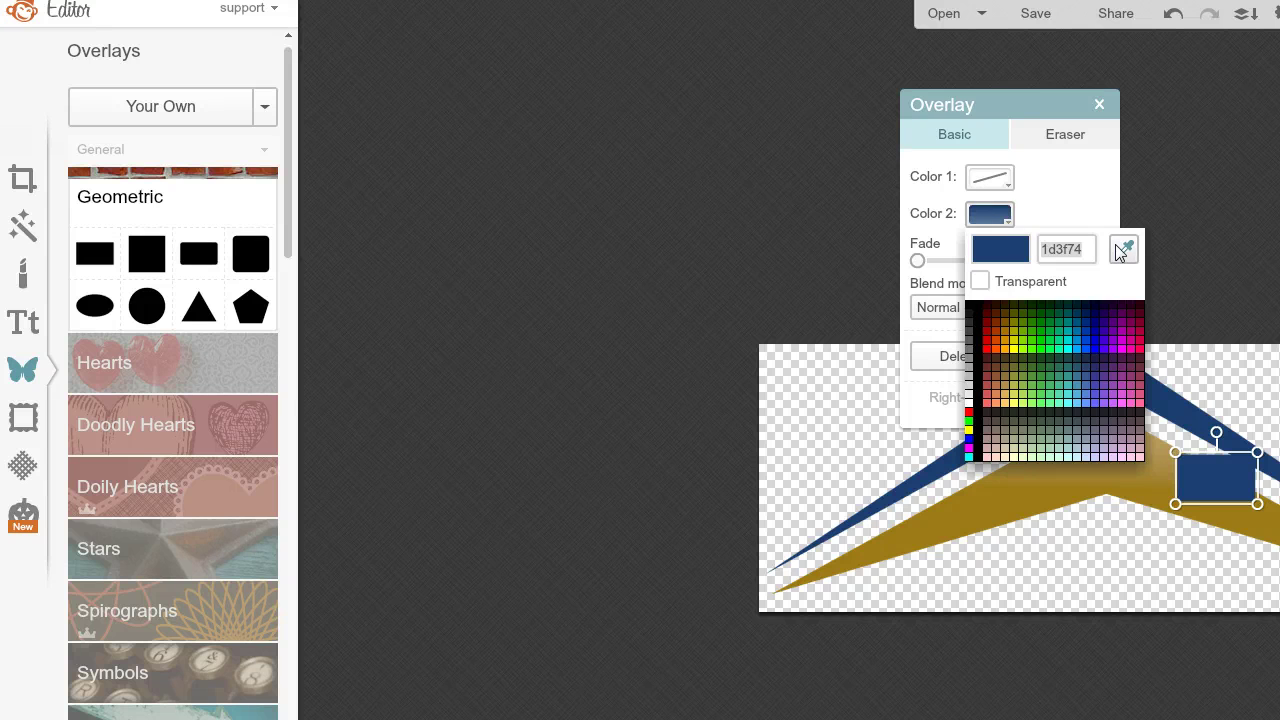
pyautogui.click(860, 415)
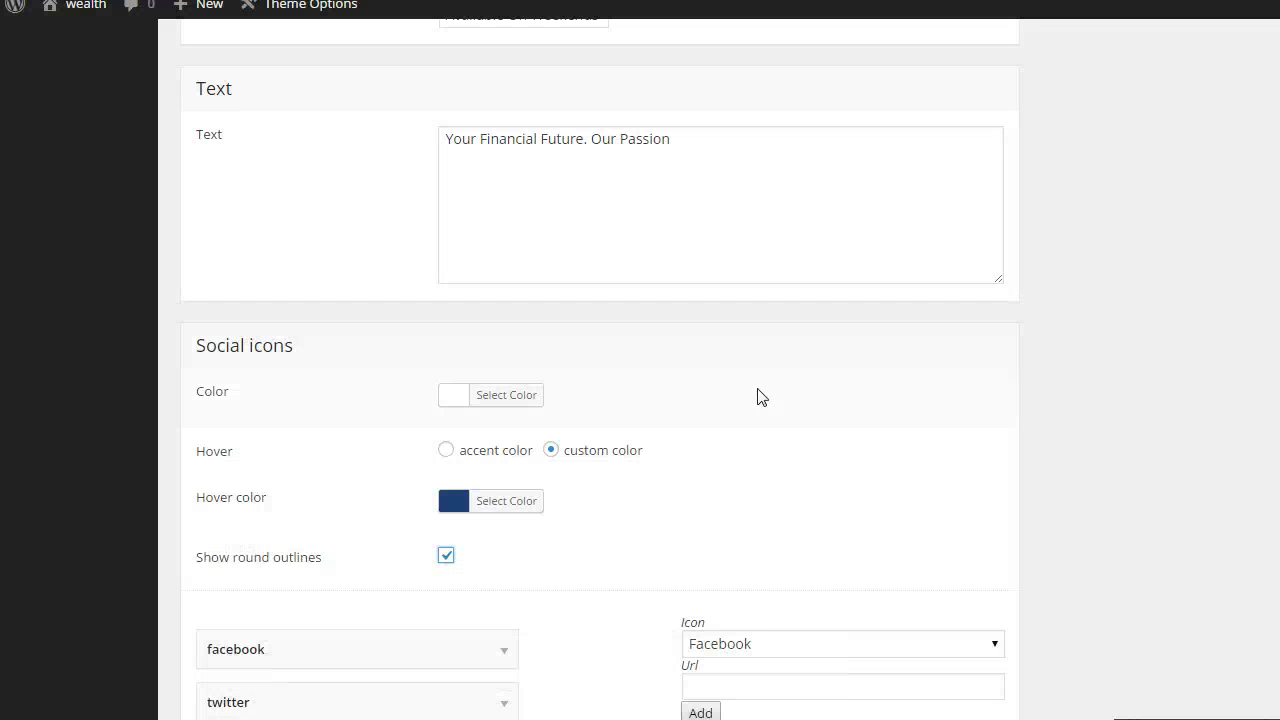
# - Confirm the social icons' hover colour is #1d3f74 and keep Facebook as the icon type
pyautogui.click(458, 505)
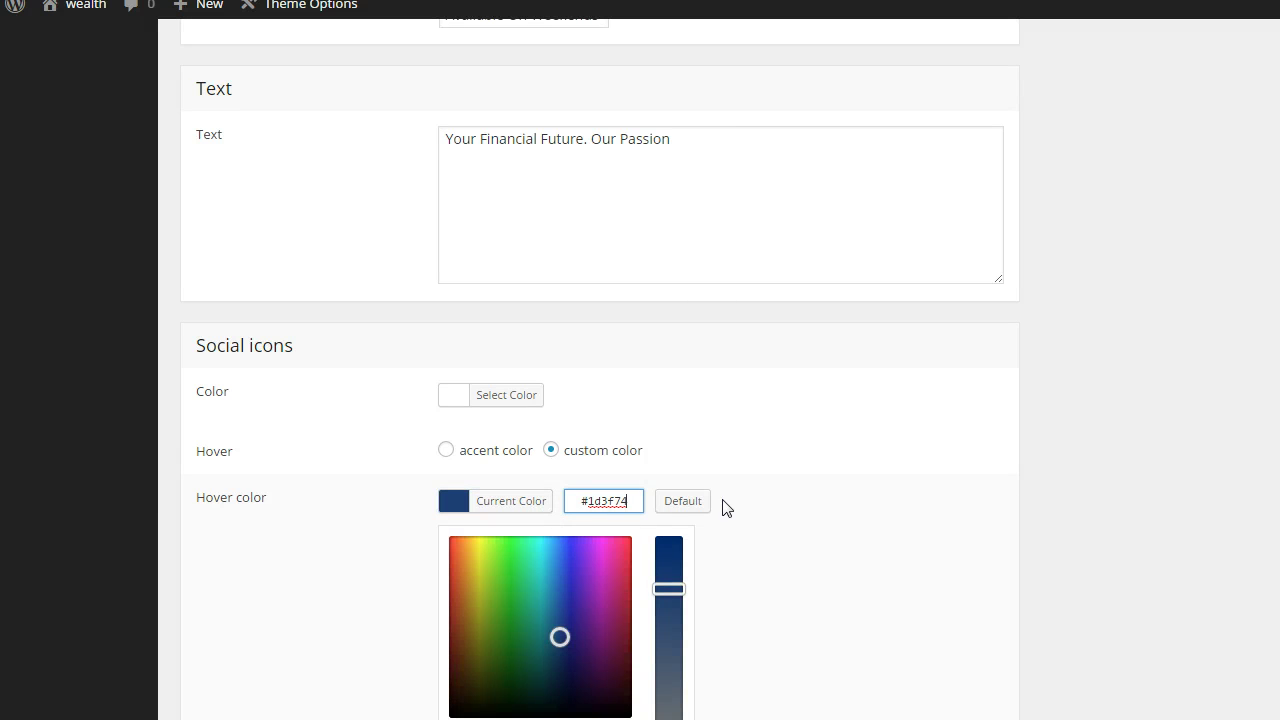
pyautogui.click(820, 434)
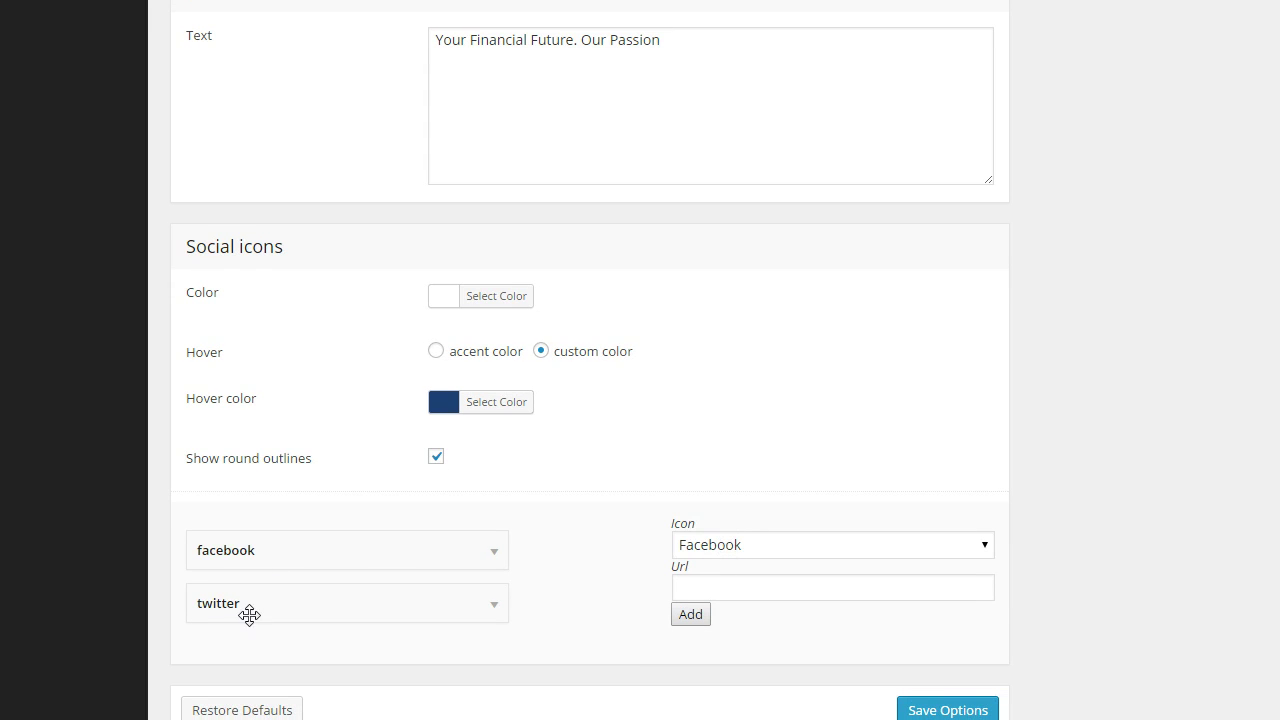
pyautogui.click(786, 548)
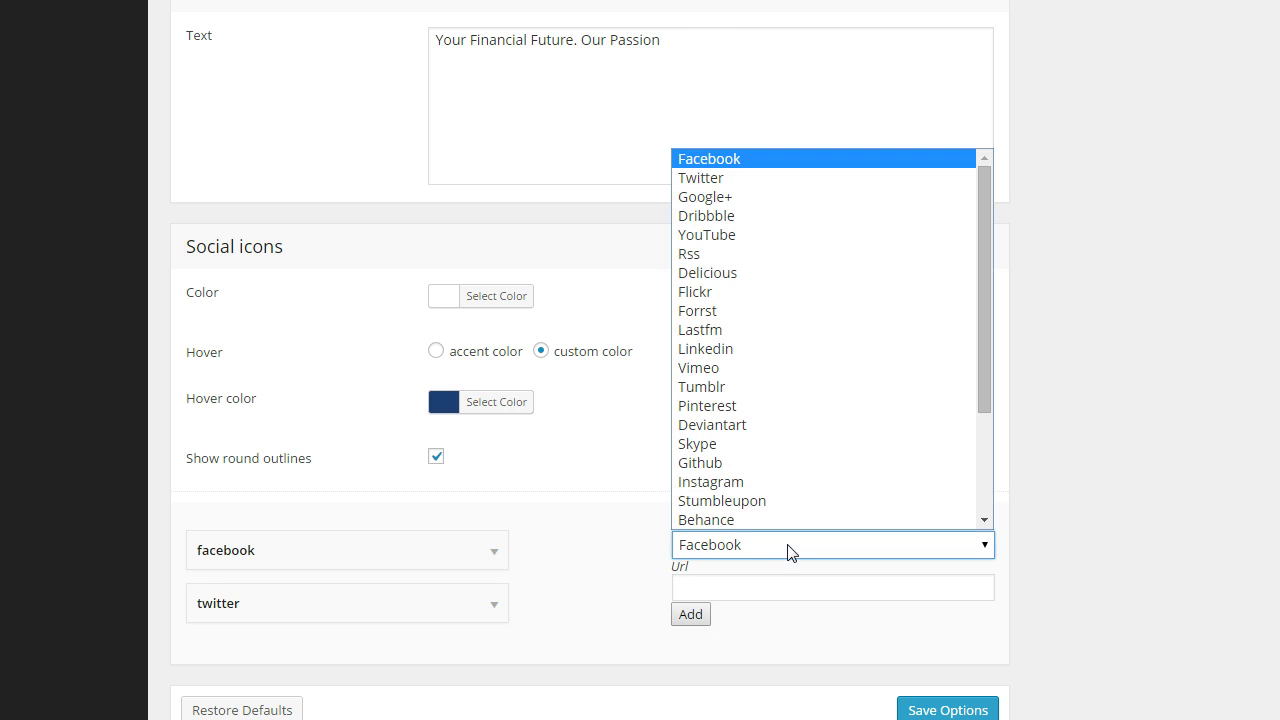
pyautogui.click(588, 590)
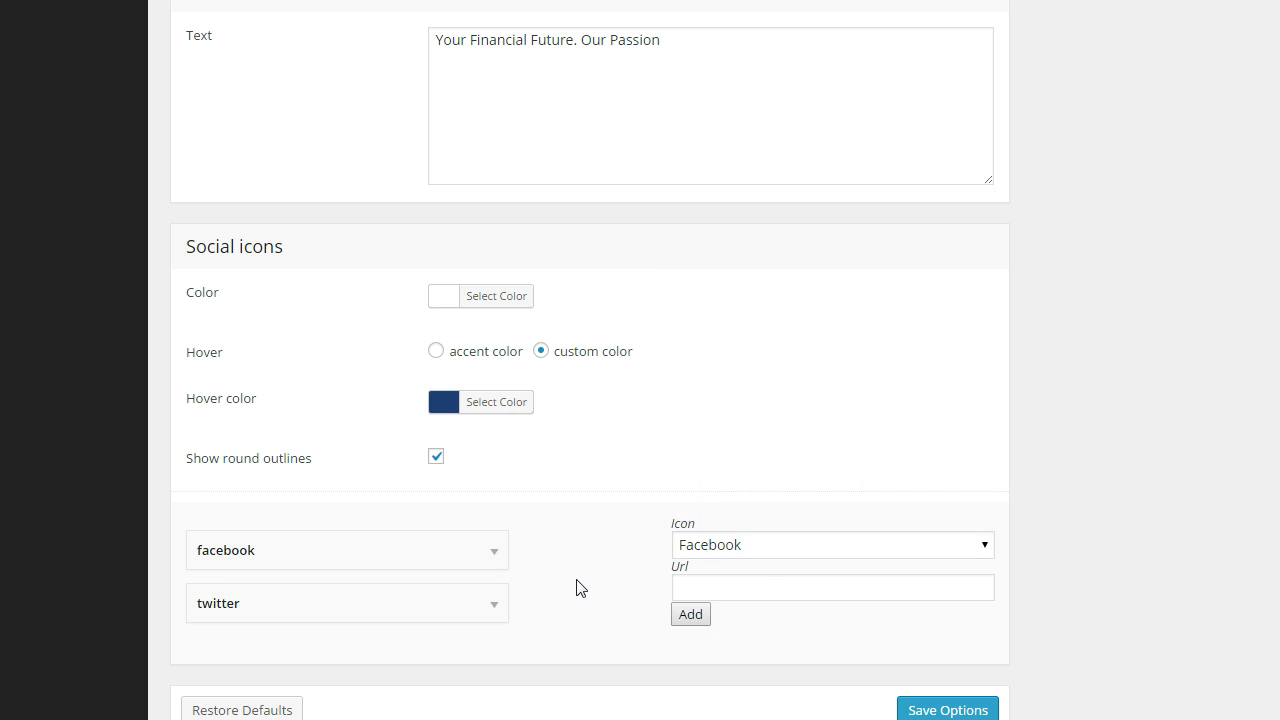
# - Leave the facebook icon's link as '#' and save the Top Bar options
pyautogui.click(494, 556)
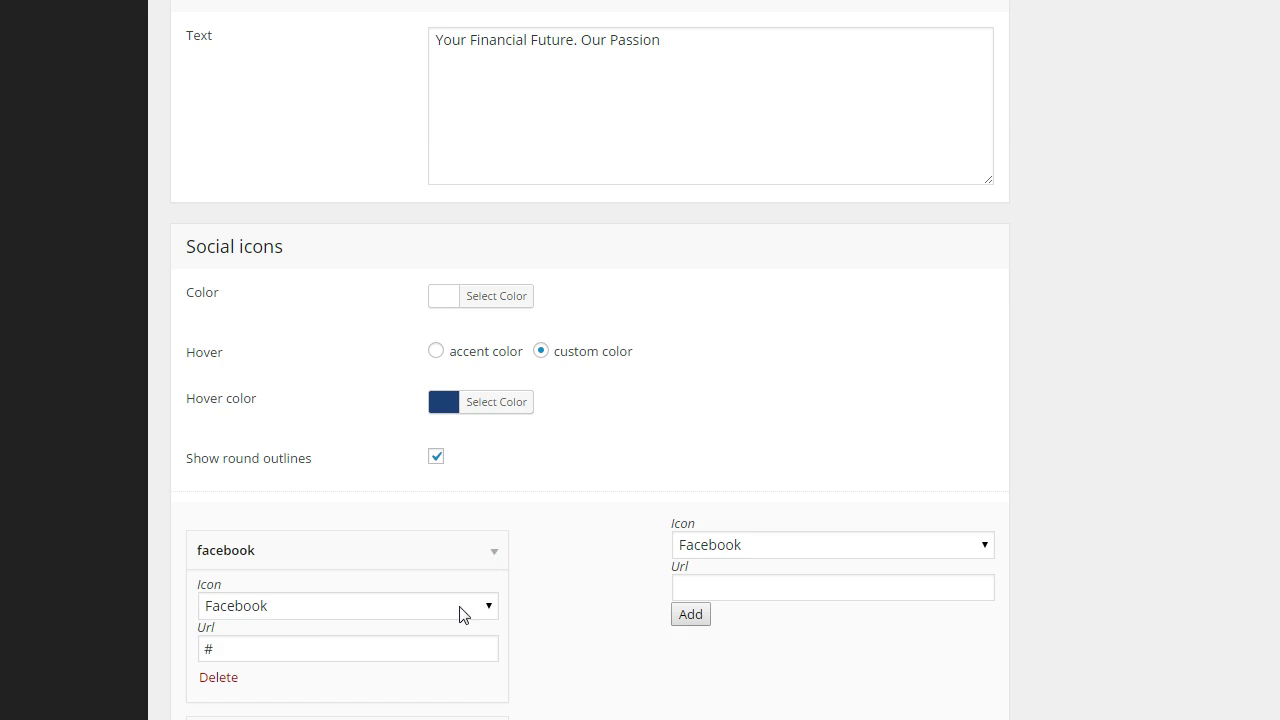
pyautogui.scroll(-2, 371, 608)
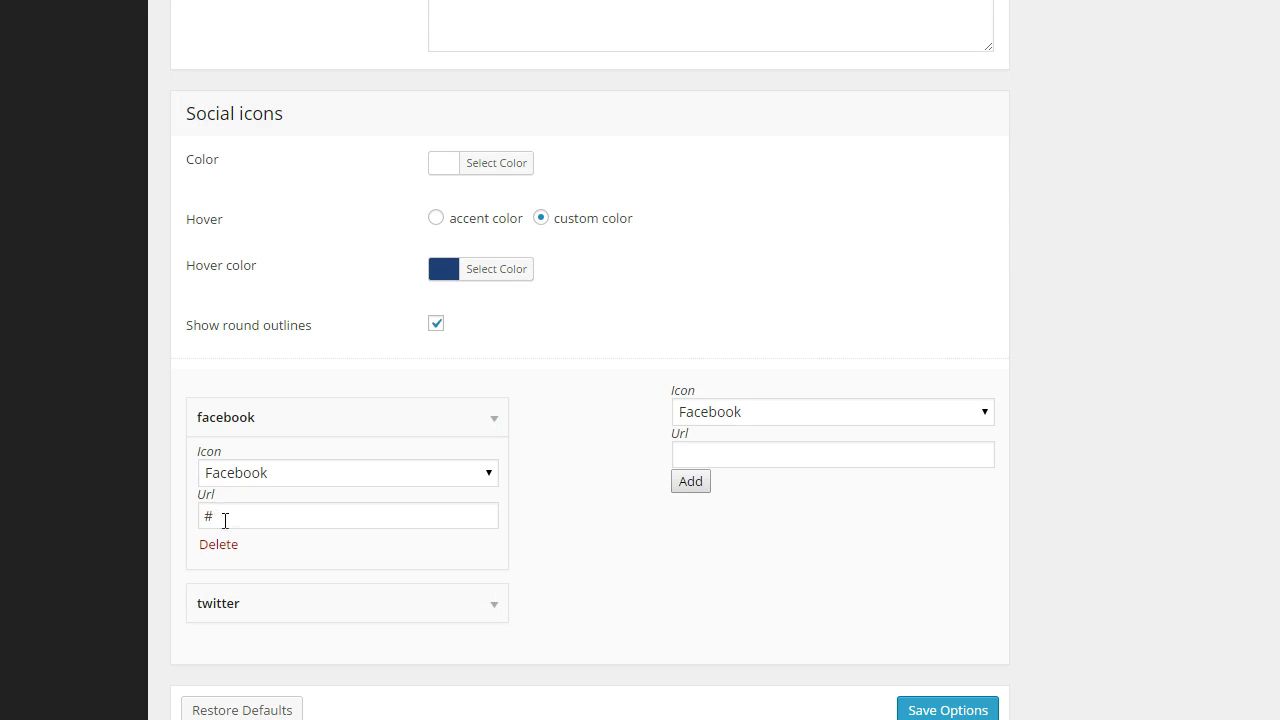
pyautogui.doubleClick(223, 519)
pyautogui.click(564, 534)
pyautogui.click(940, 709)
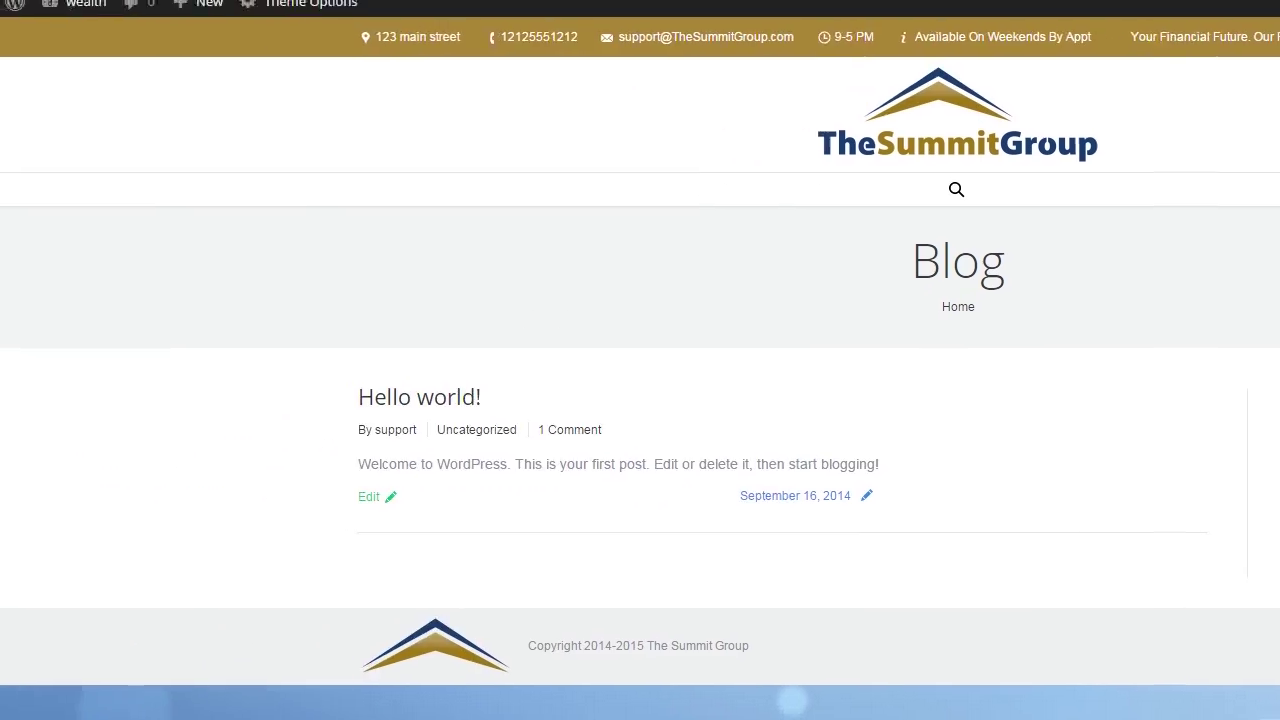
# - View the live Blog page's gold top bar, then bring up the site-name menu in the admin bar
pyautogui.moveTo(77, 25)
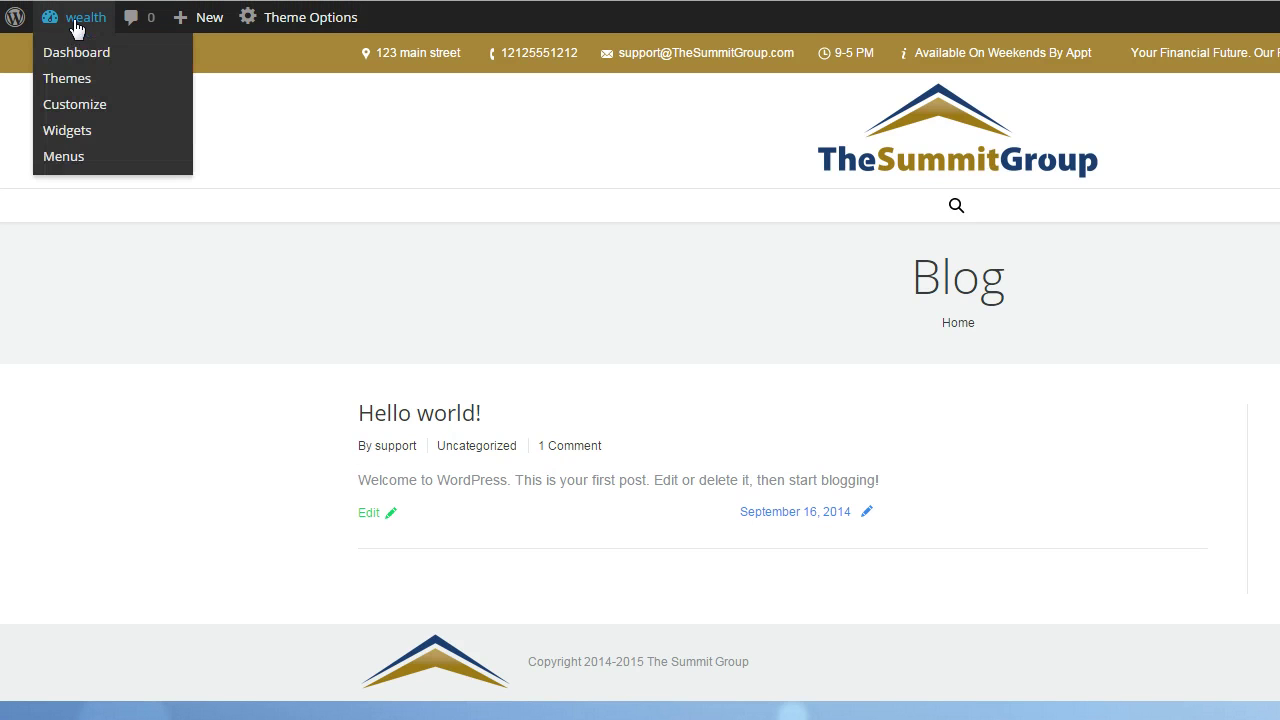
# - Add the Home page to the Main Menu, assigned to Primary Menu, and save it
pyautogui.click(69, 158)
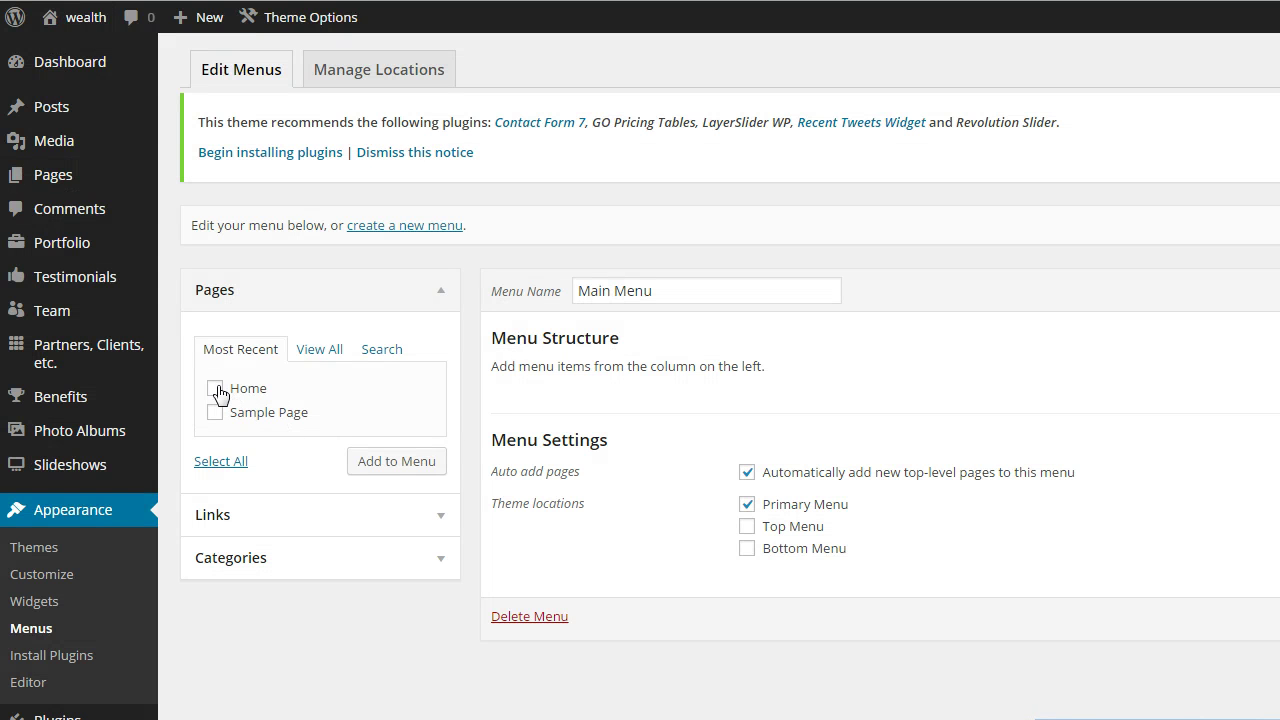
pyautogui.click(215, 389)
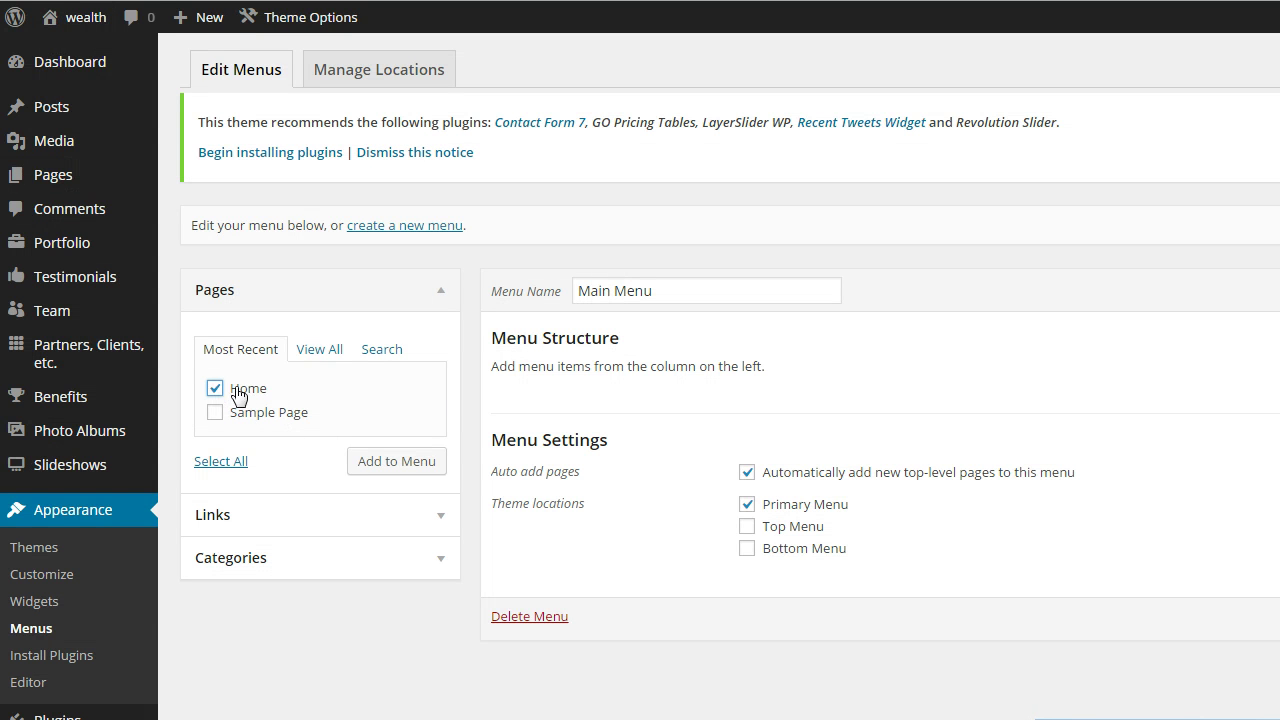
pyautogui.click(396, 480)
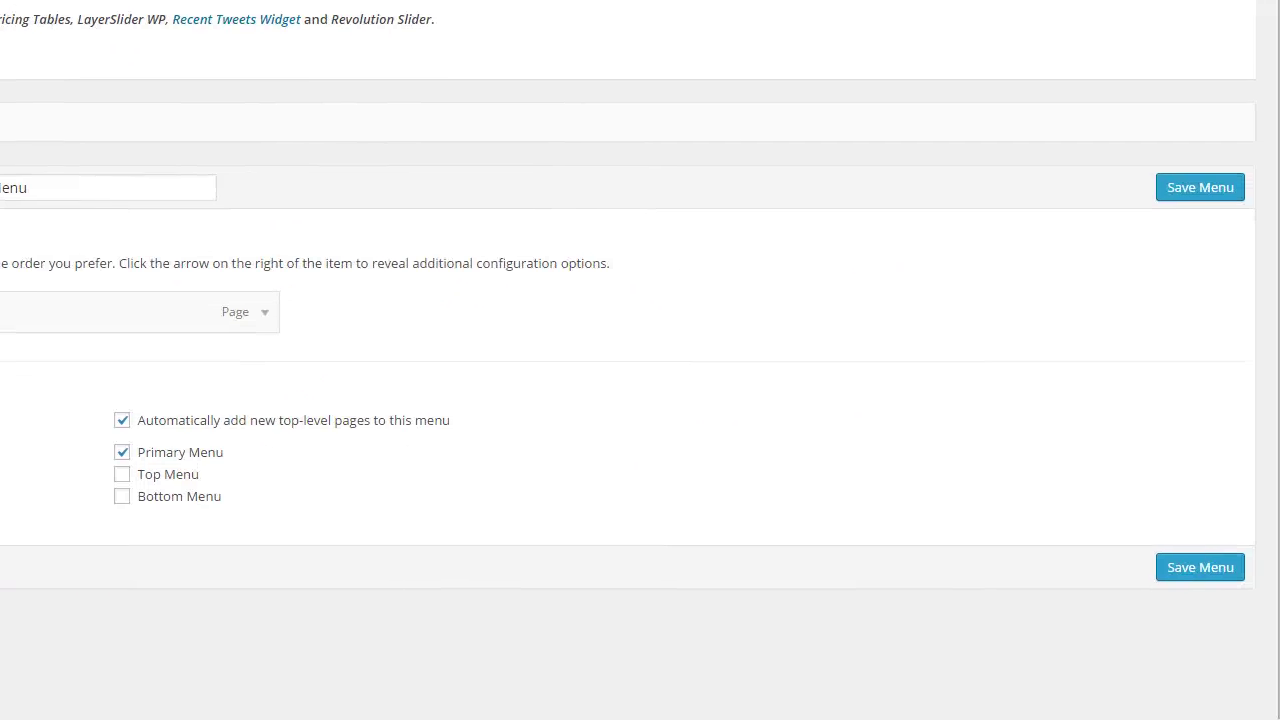
pyautogui.click(1177, 192)
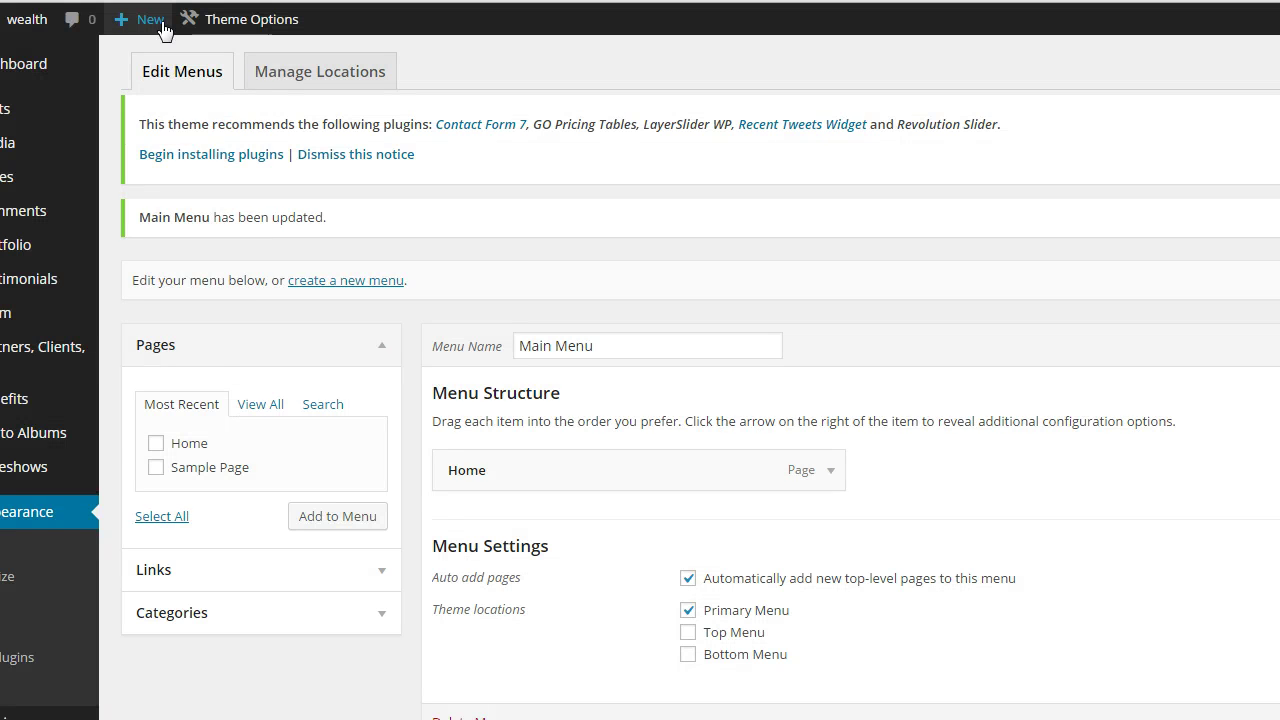
# - Open the Add New Page editor from the Pages section of the admin sidebar
pyautogui.moveTo(143, 18)
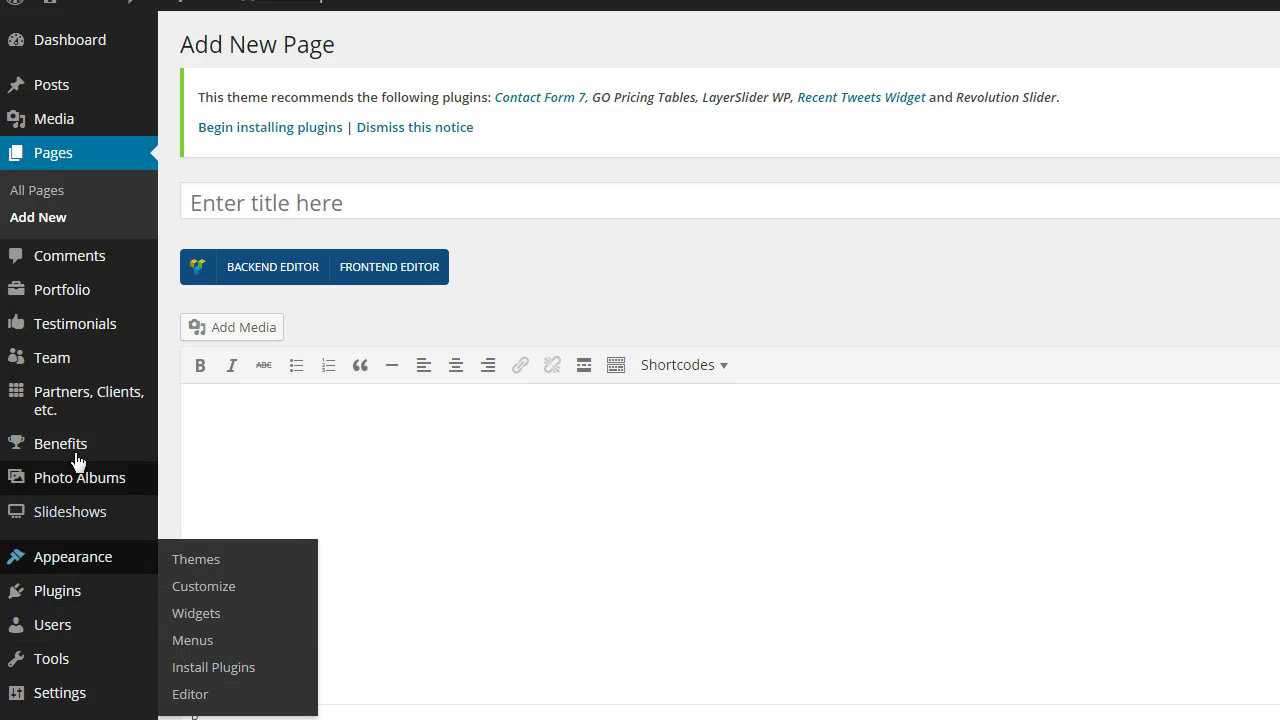
pyautogui.moveTo(75, 447)
pyautogui.moveTo(39, 301)
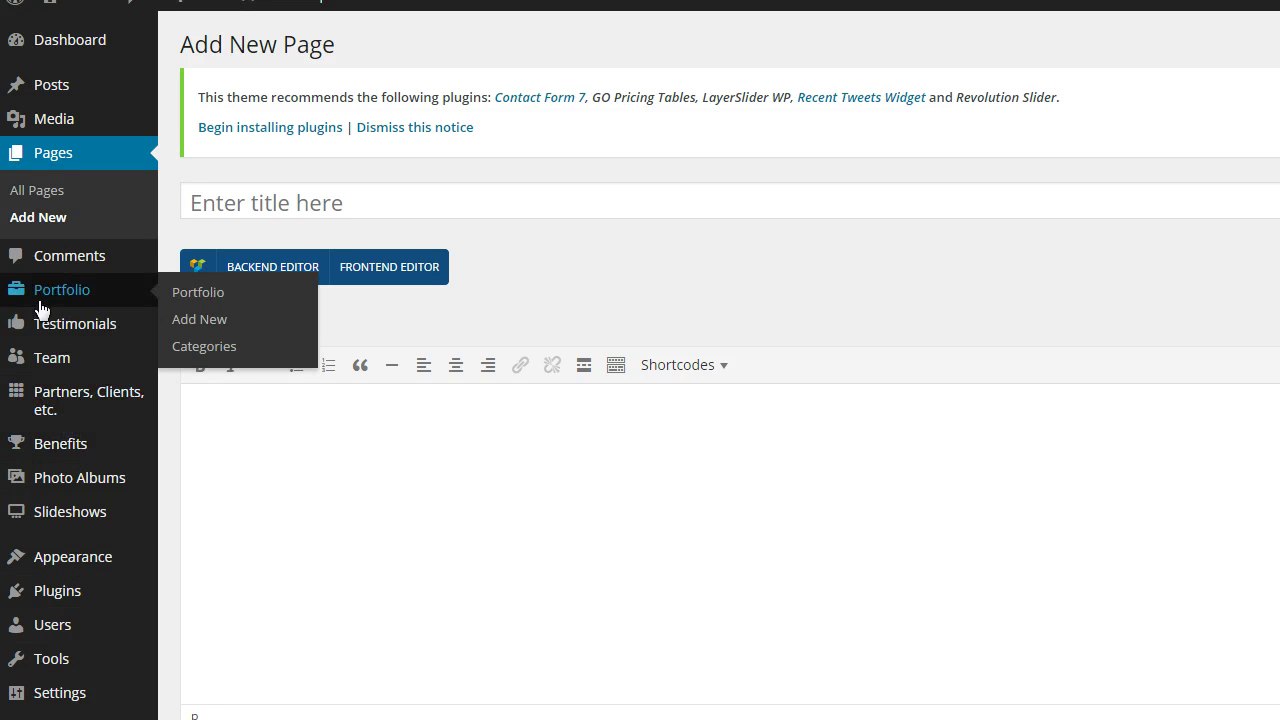
pyautogui.moveTo(80, 597)
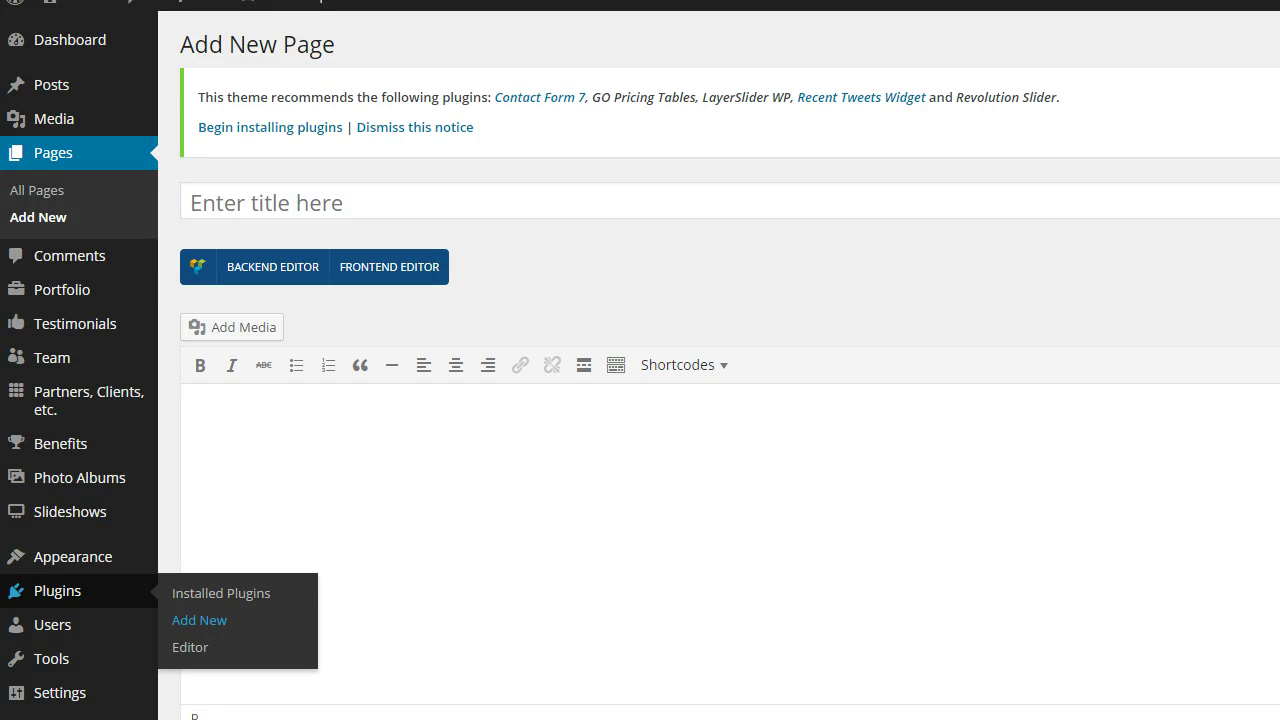
# - Search the plugin directory for 'simple page add' to find Simple add pages or posts
pyautogui.click(199, 620)
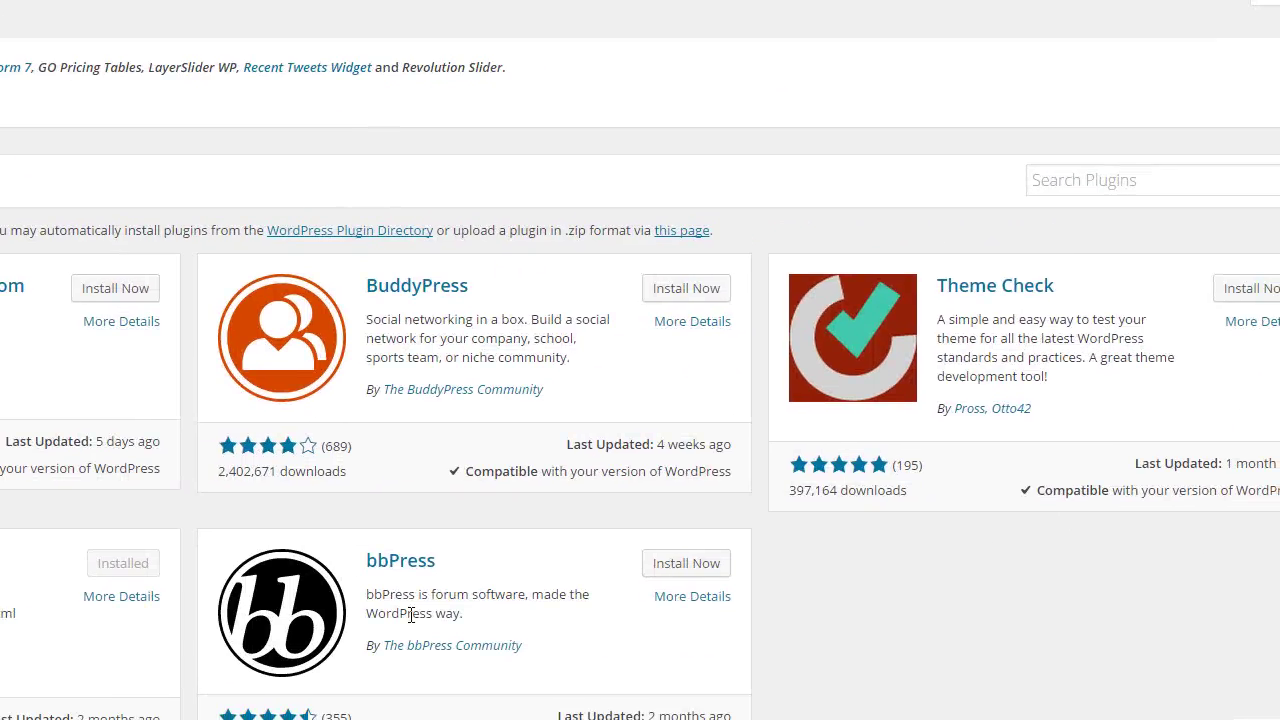
pyautogui.click(1080, 184)
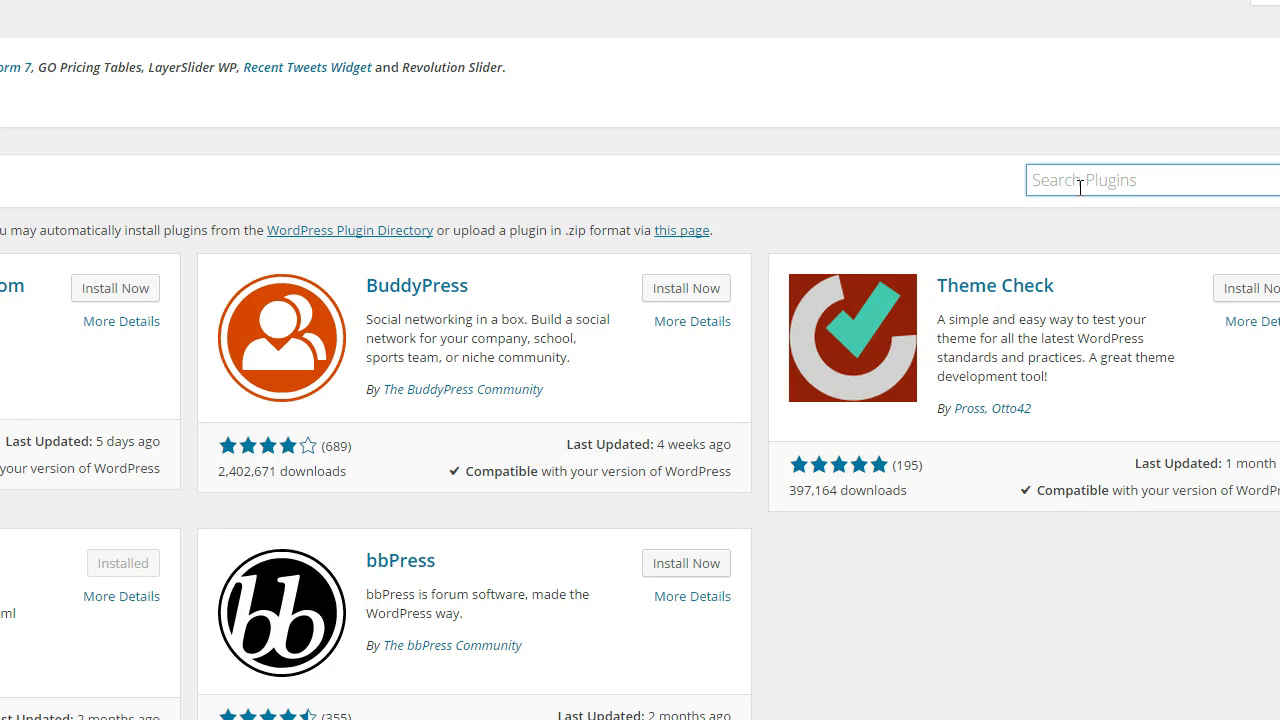
pyautogui.write('simple')
pyautogui.press('Down')
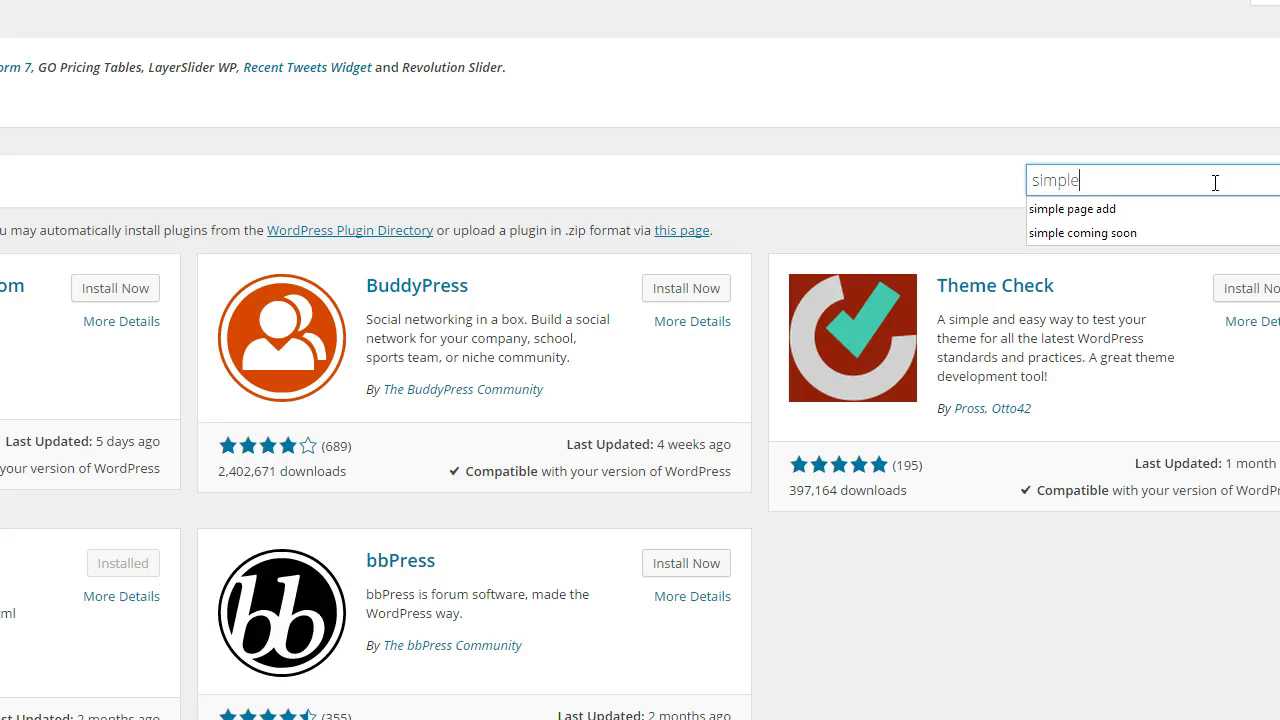
pyautogui.click(1101, 208)
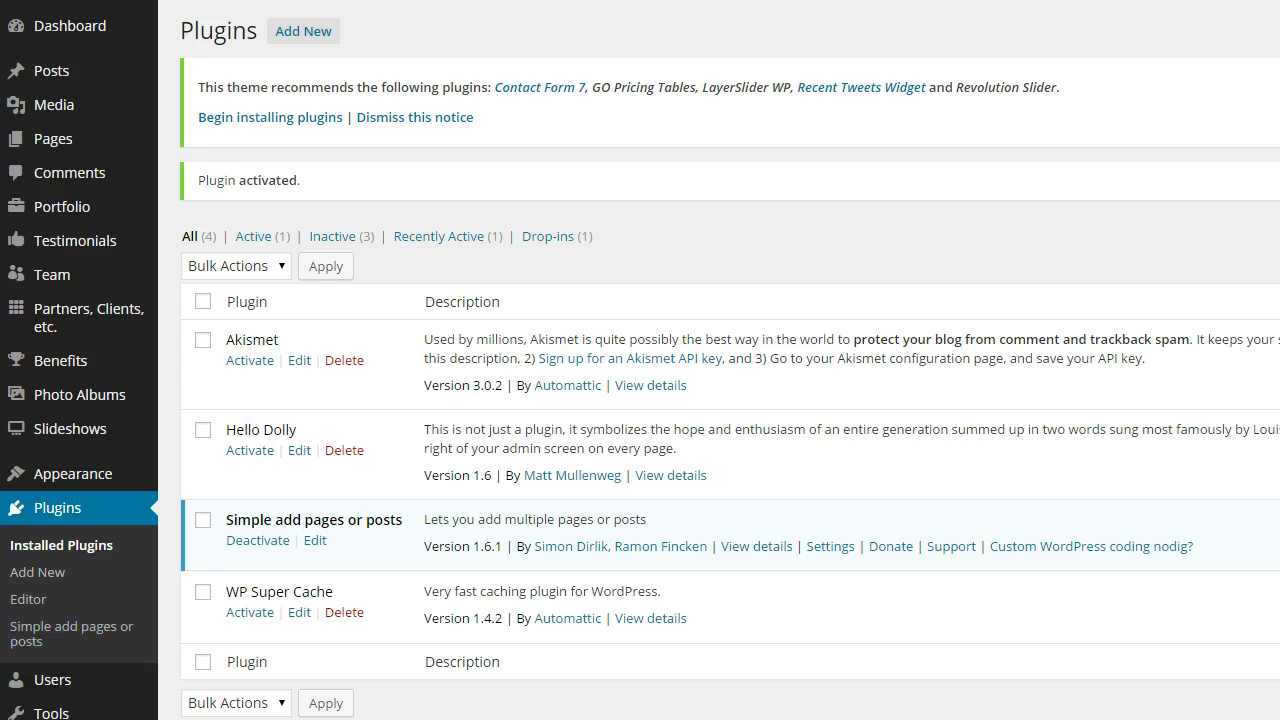
# - Paste the page titles list and delete the bullets before Mission, Values and Investment strategy
pyautogui.moveTo(60, 718)
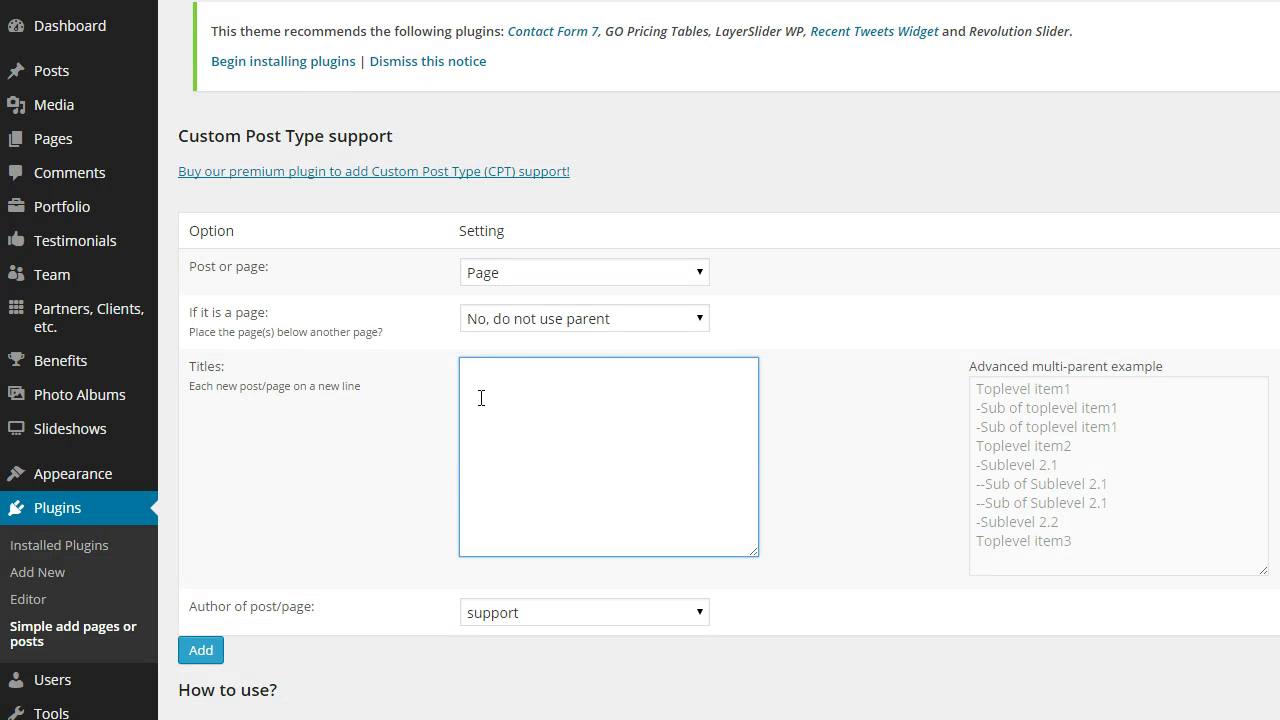
pyautogui.write('Mission \tValues \tInvestment strategy •\tAbout us o\tOur team o\tOur commitment •\tServices o\tPortfolio Management o\tPortfolio Consulting o\tFinancial Planning o\tConsultation Worksheet •\tClients o\tCharles Schwab o\tE-money •\tFAQs •\tContact us (directly to the page no sub-tabs) \tInfo about the firm \tFill info form (Direct Email)')
pyautogui.moveTo(751, 496); pyautogui.dragTo(747, 400)
pyautogui.moveTo(495, 369); pyautogui.dragTo(462, 522)
pyautogui.press('BackSpace')
pyautogui.press('BackSpace')
pyautogui.press('BackSpace')
pyautogui.press('BackSpace')
pyautogui.press('BackSpace')
pyautogui.press('BackSpace')
pyautogui.press('BackSpace')
pyautogui.press('BackSpace')
pyautogui.press('BackSpace')
pyautogui.scroll(-1, 606, 474)
pyautogui.moveTo(499, 441); pyautogui.dragTo(448, 540)
pyautogui.press('BackSpace')
pyautogui.press('BackSpace')
pyautogui.press('BackSpace')
pyautogui.press('BackSpace')
pyautogui.press('BackSpace')
pyautogui.press('BackSpace')
pyautogui.scroll(-2, 595, 498)
pyautogui.moveTo(497, 470); pyautogui.dragTo(457, 528)
pyautogui.press('BackSpace')
pyautogui.press('BackSpace')
pyautogui.press('BackSpace')
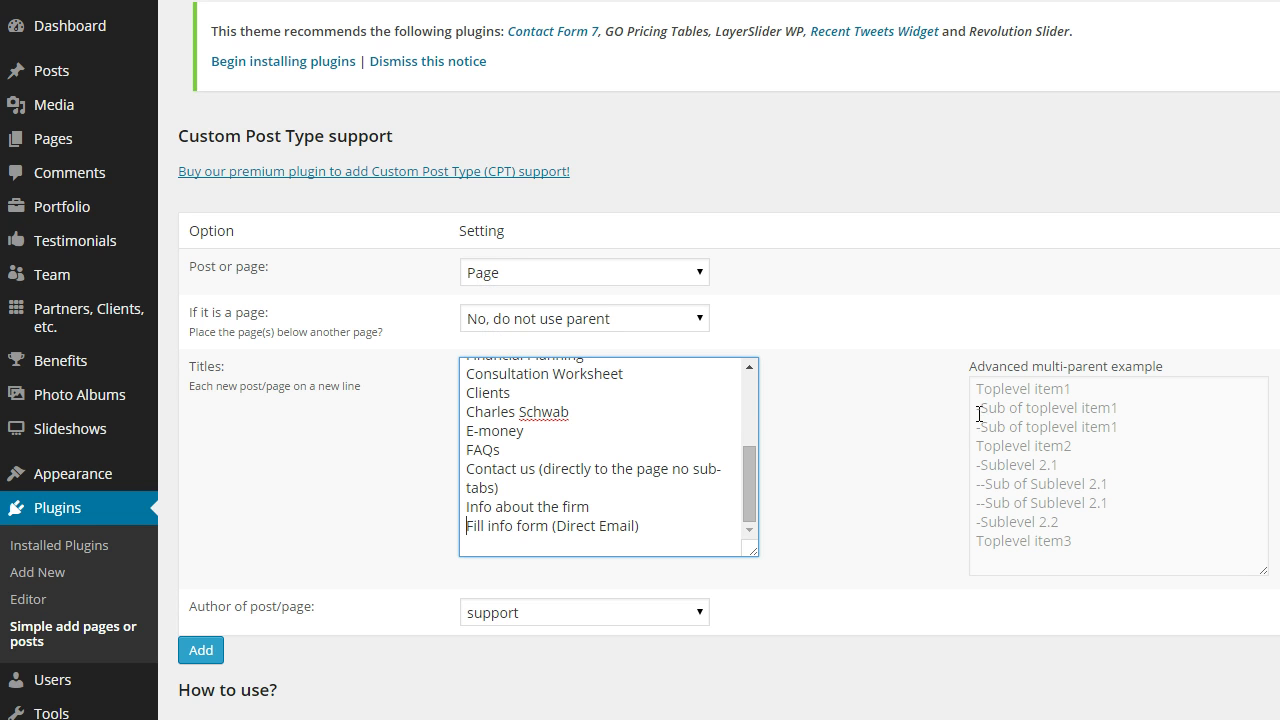
# - Remove the trailing blank line, leaving the author unchanged and the type set to Page
pyautogui.moveTo(978, 410); pyautogui.dragTo(982, 427)
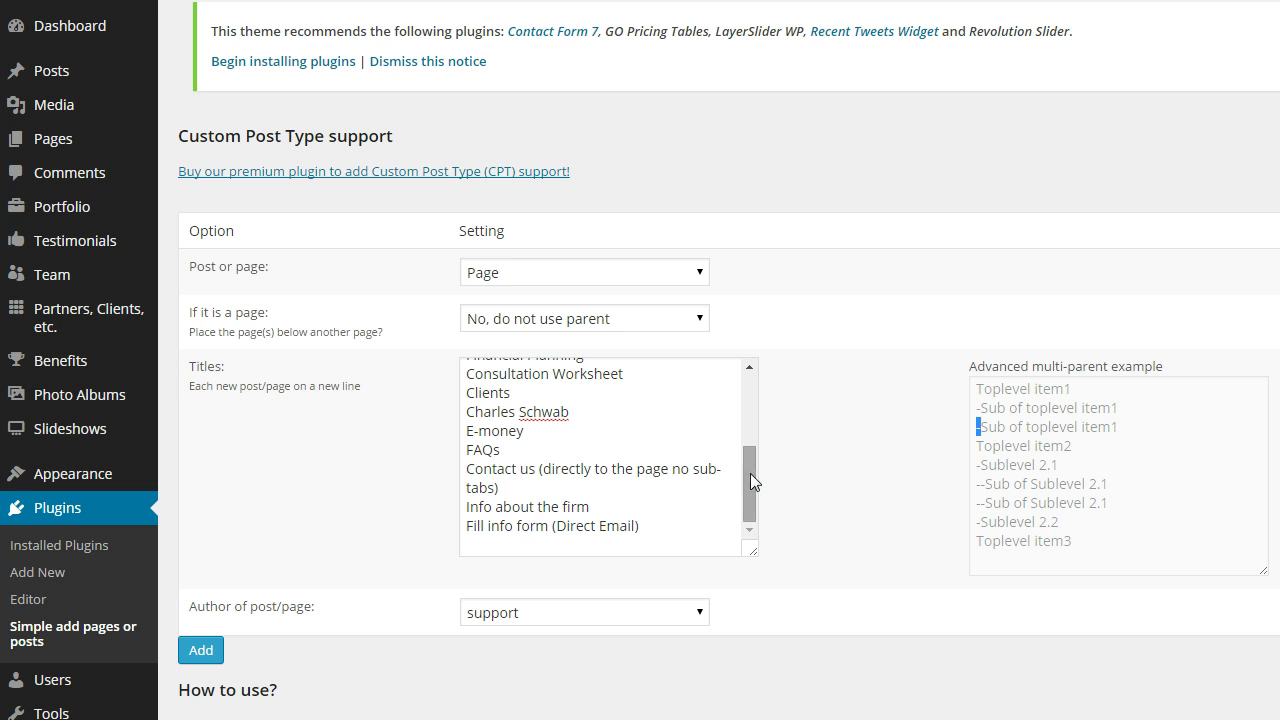
pyautogui.moveTo(750, 473)
pyautogui.mouseDown()
pyautogui.moveTo(747, 410)
pyautogui.moveTo(748, 470)
pyautogui.mouseUp()
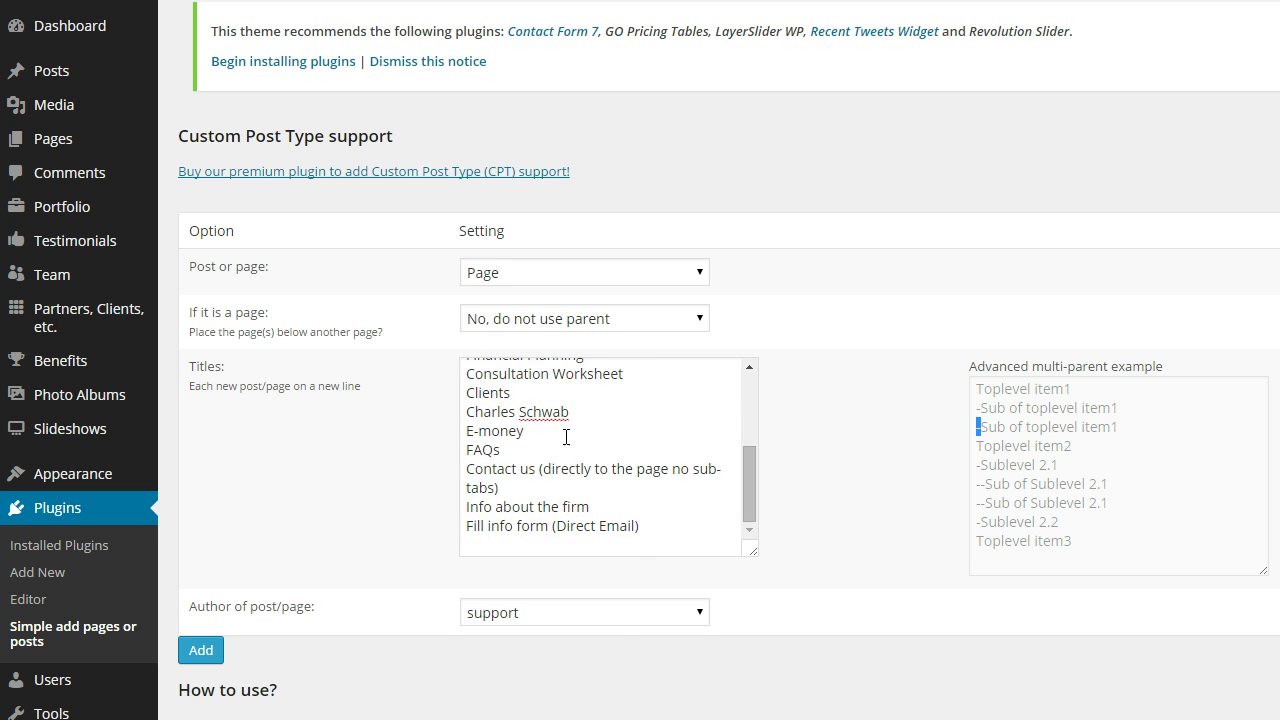
pyautogui.click(617, 610)
pyautogui.click(617, 610)
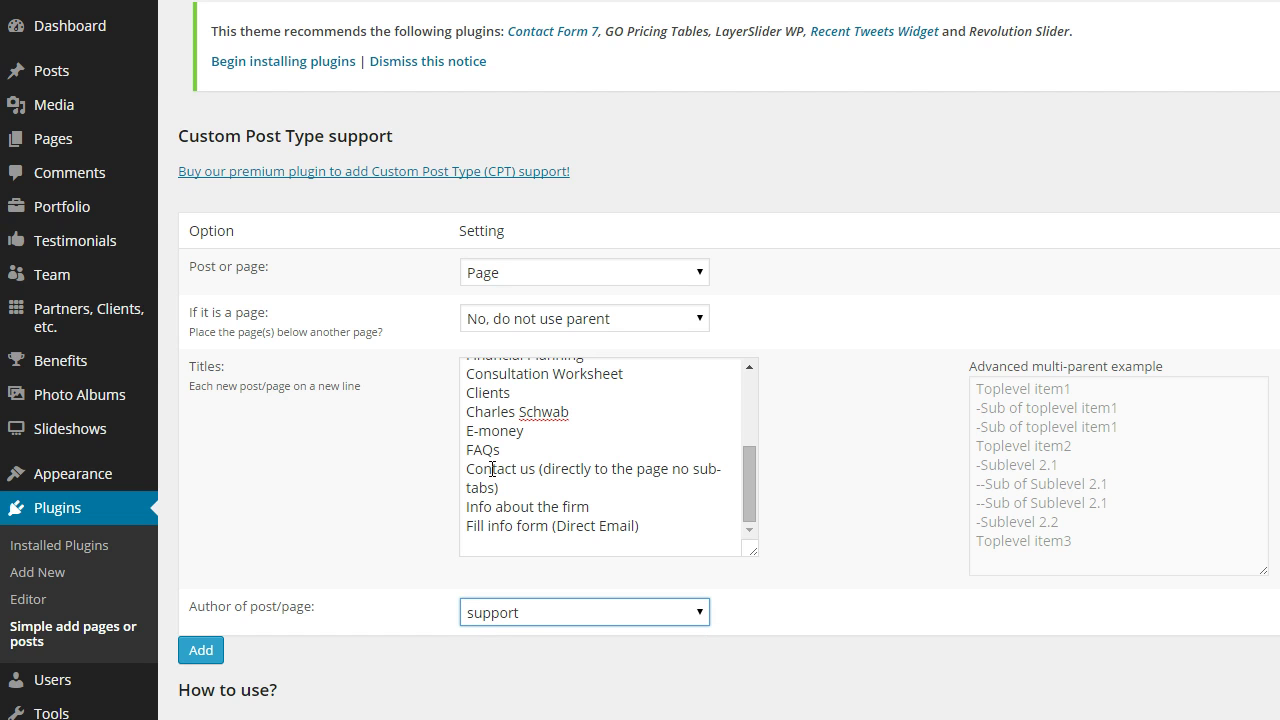
pyautogui.moveTo(726, 520); pyautogui.dragTo(671, 640)
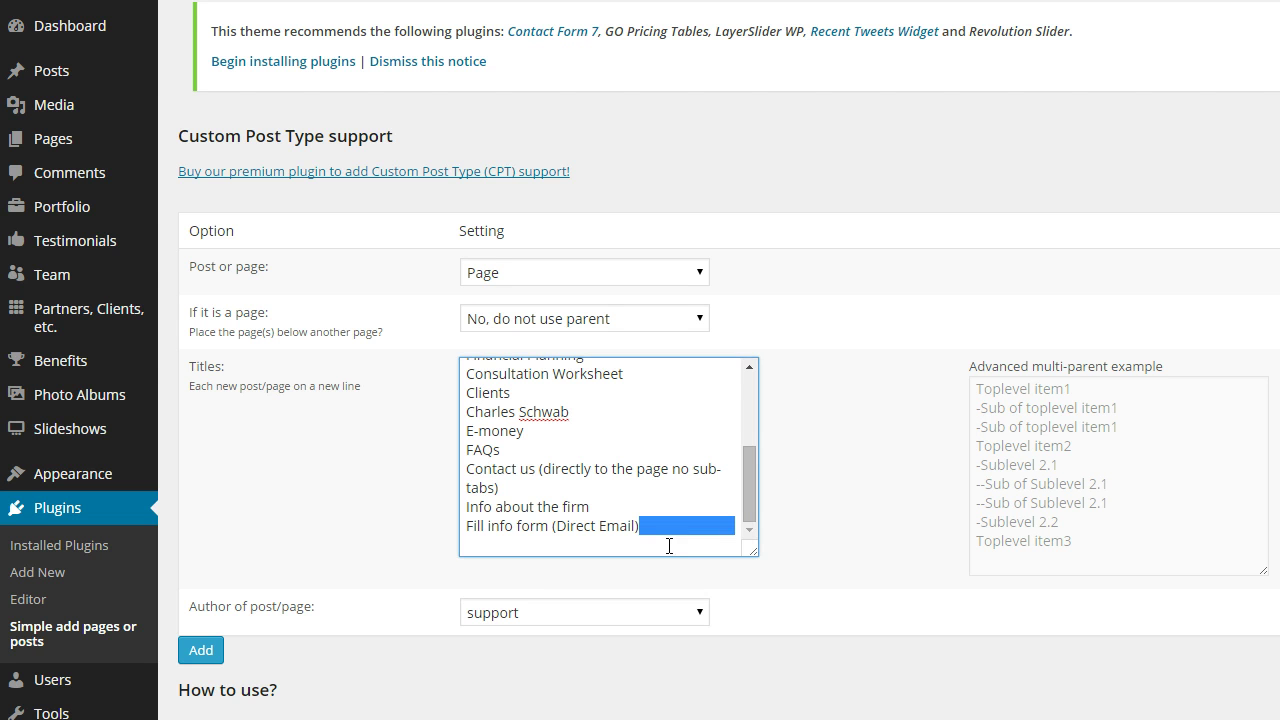
pyautogui.press('BackSpace')
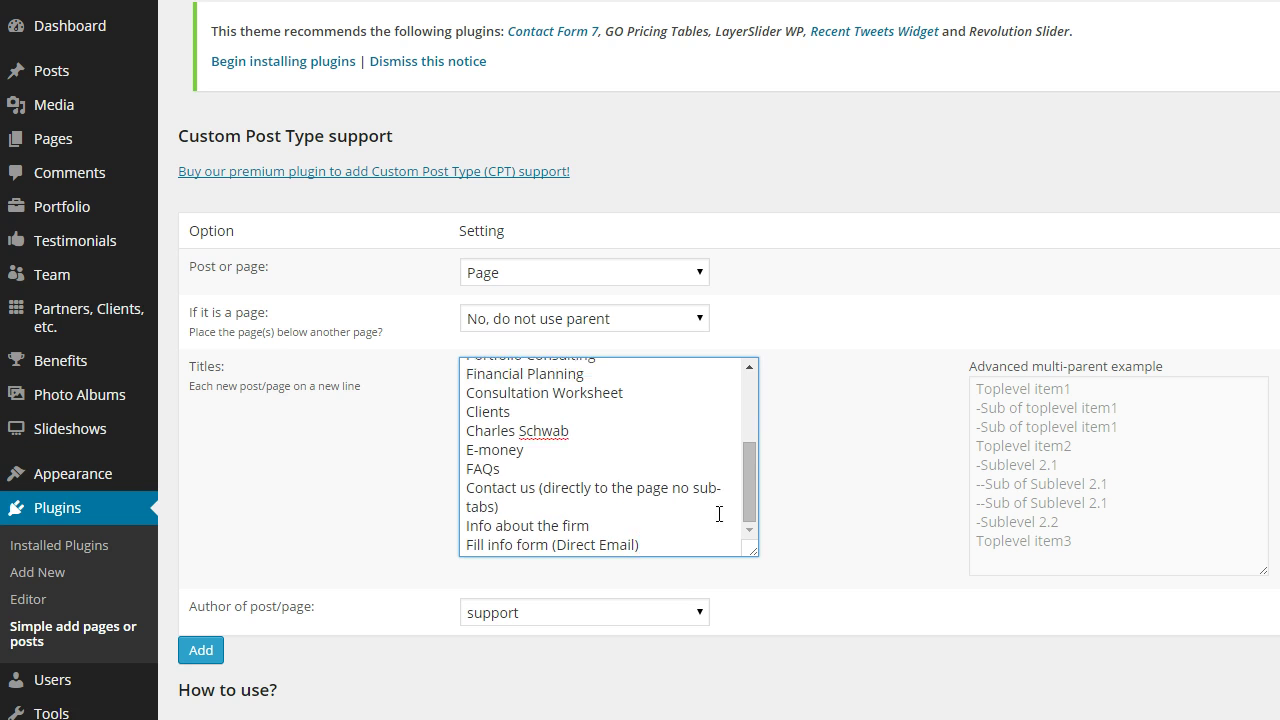
pyautogui.click(631, 274)
pyautogui.click(781, 302)
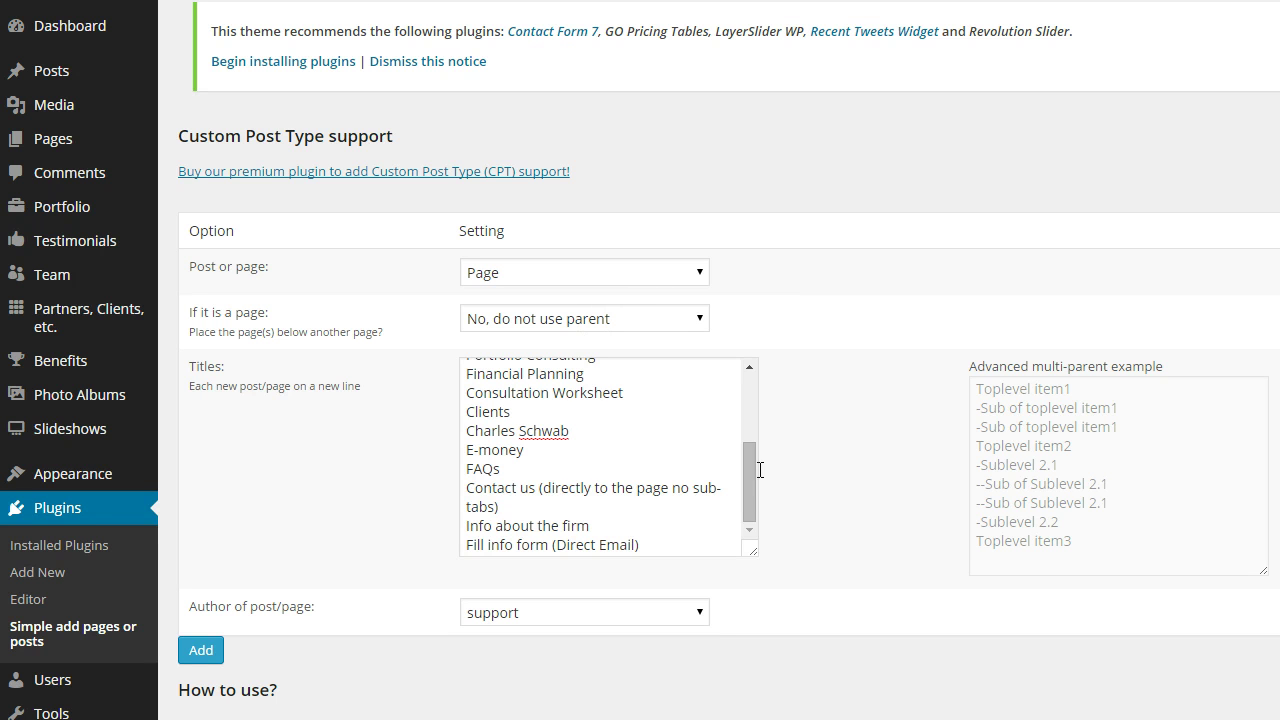
pyautogui.moveTo(756, 474); pyautogui.dragTo(745, 386)
pyautogui.scroll(-1, 305, 470)
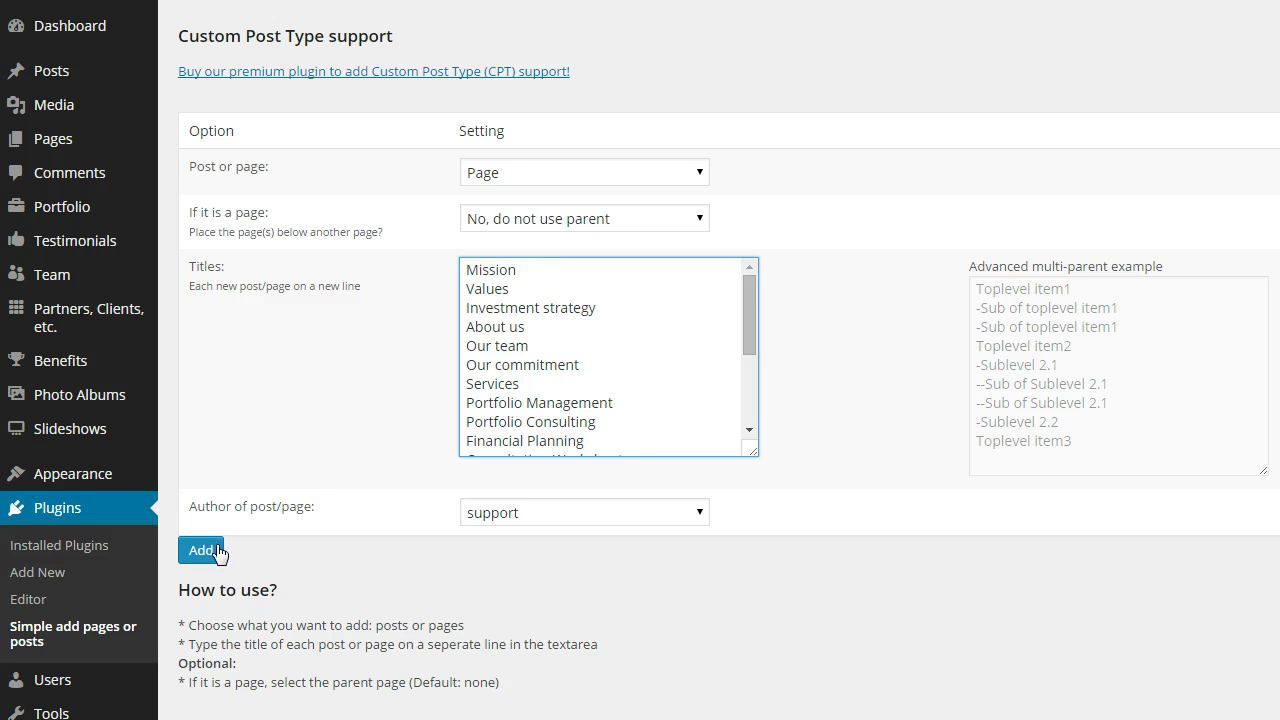
# - Create all pages from the titles list, confirming the prompt, and note the 18-pages-created message
pyautogui.click(203, 553)
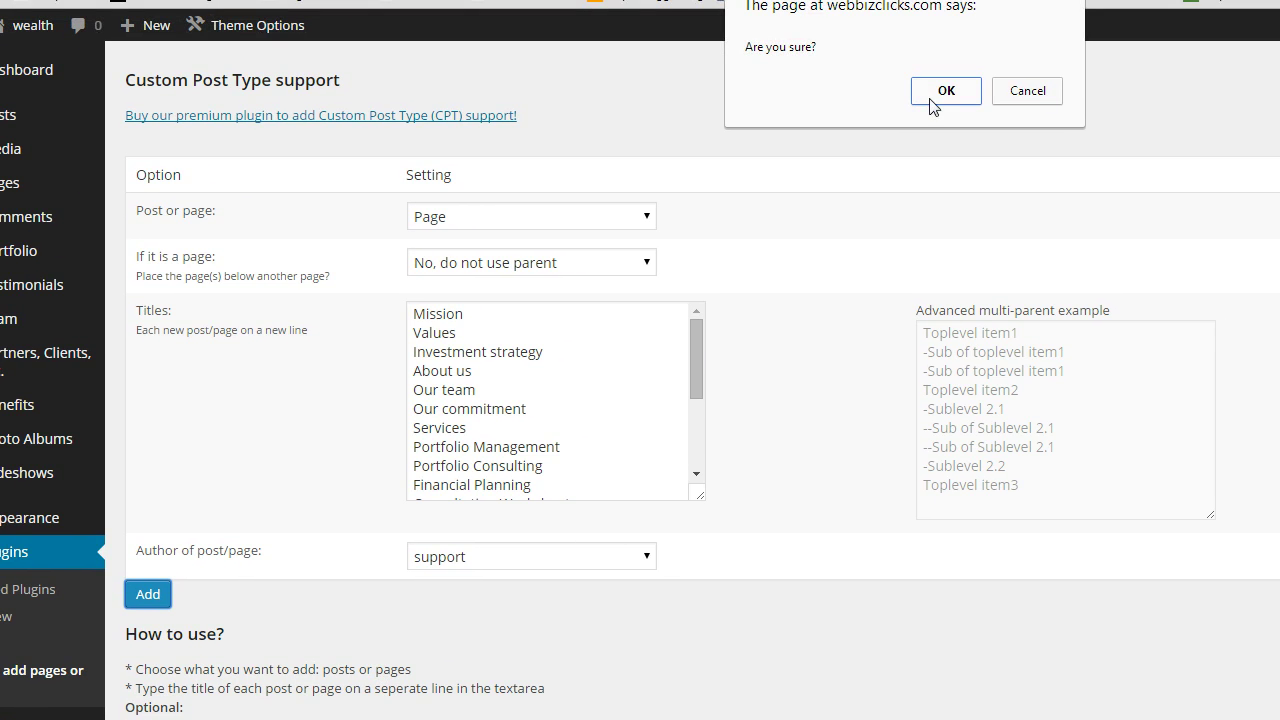
pyautogui.click(934, 95)
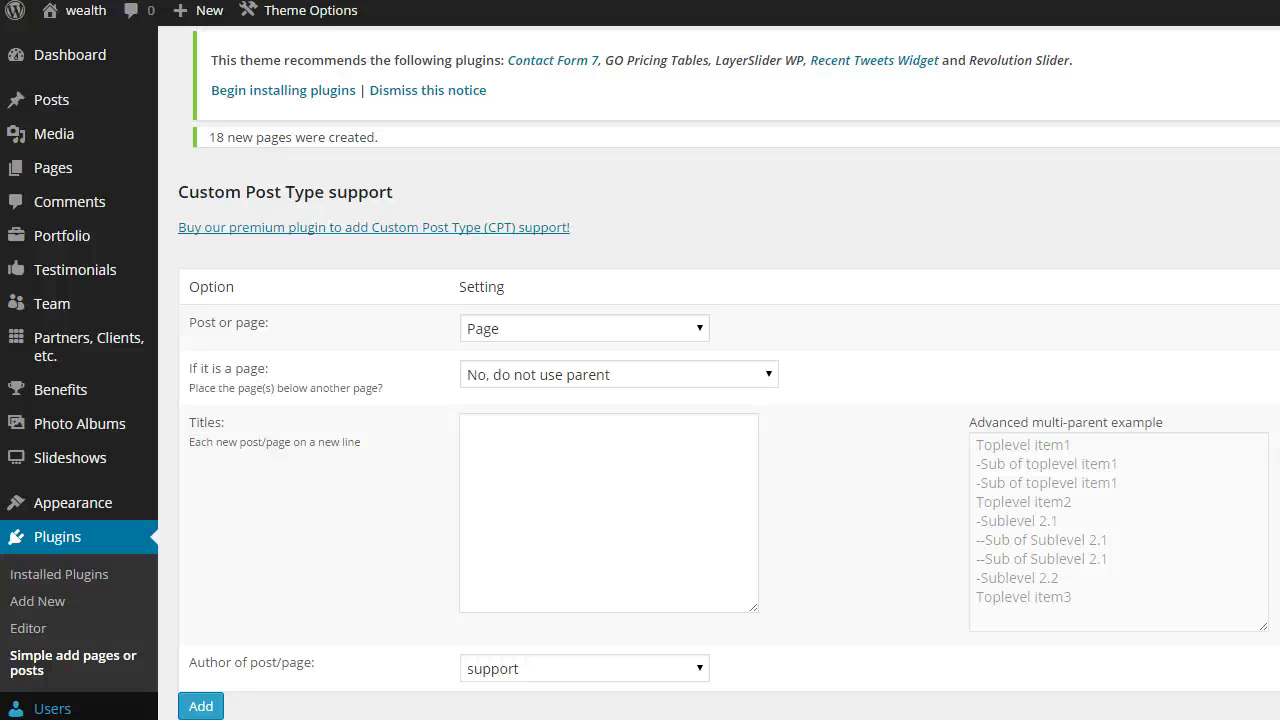
pyautogui.moveTo(213, 136); pyautogui.dragTo(347, 136)
# - Scroll through the All Pages list to review the newly created pages
pyautogui.moveTo(104, 178)
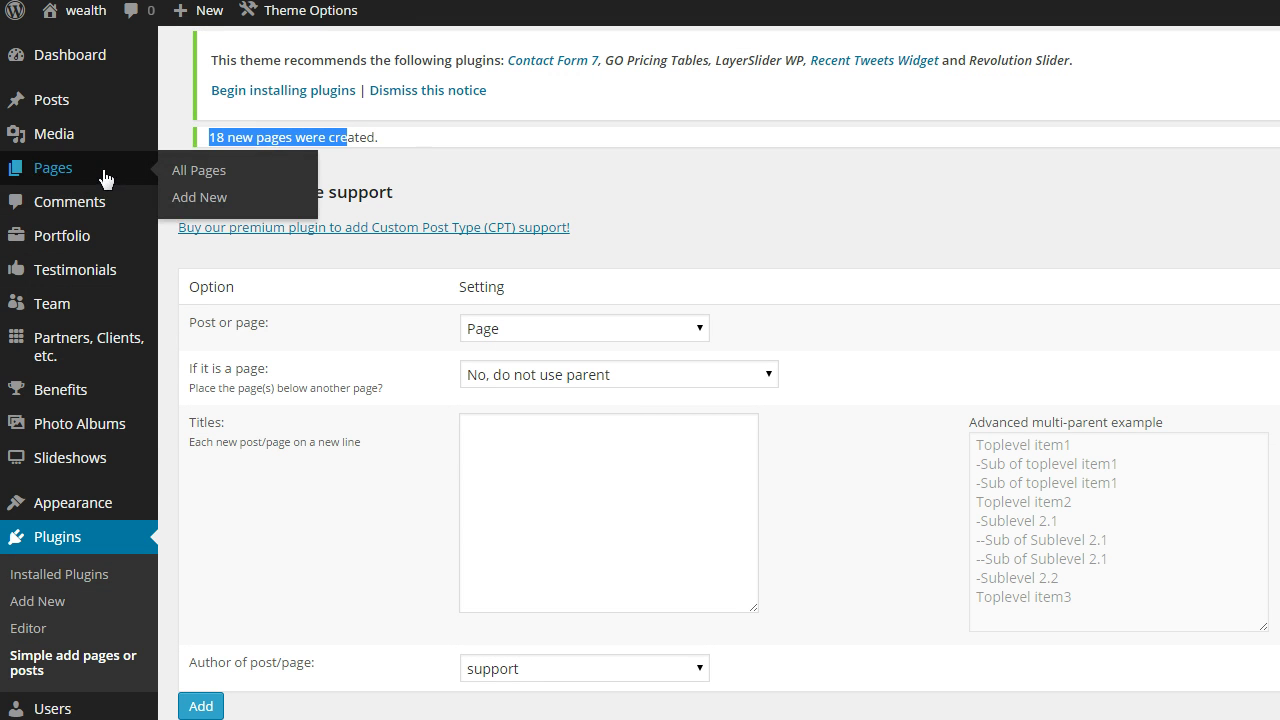
pyautogui.click(197, 170)
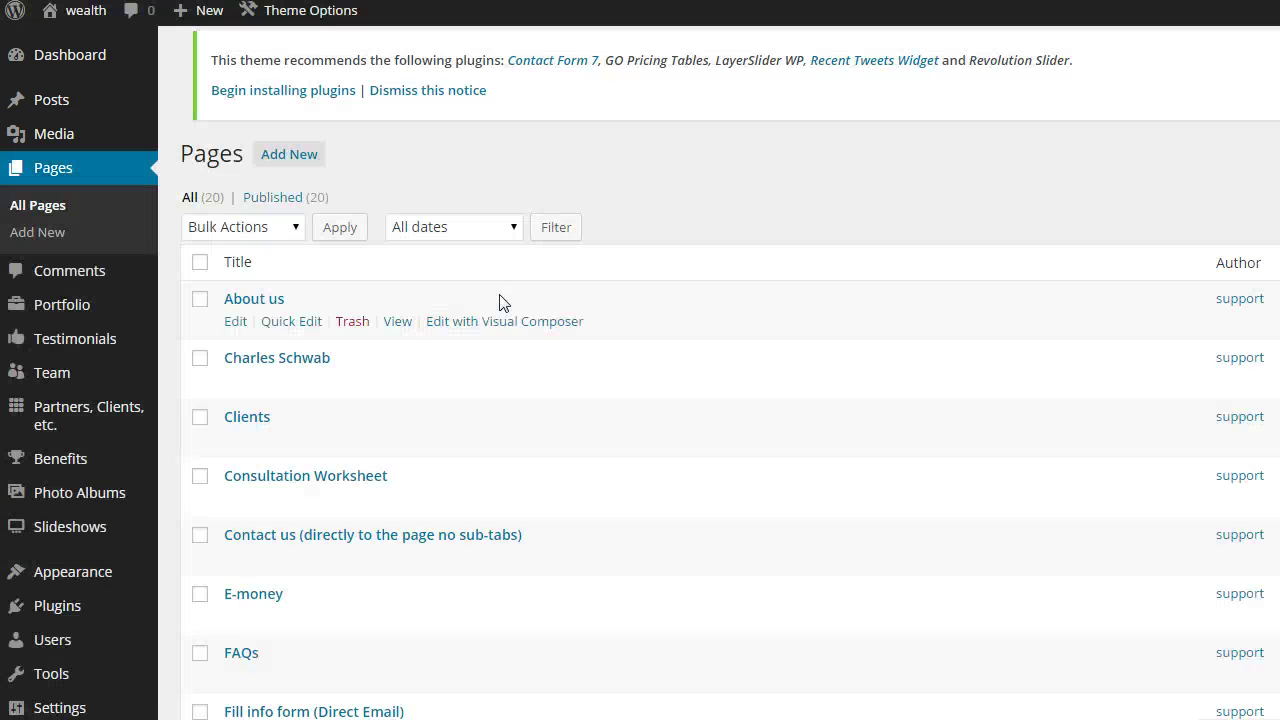
pyautogui.scroll(-5, 534, 314)
pyautogui.scroll(-3, 532, 314)
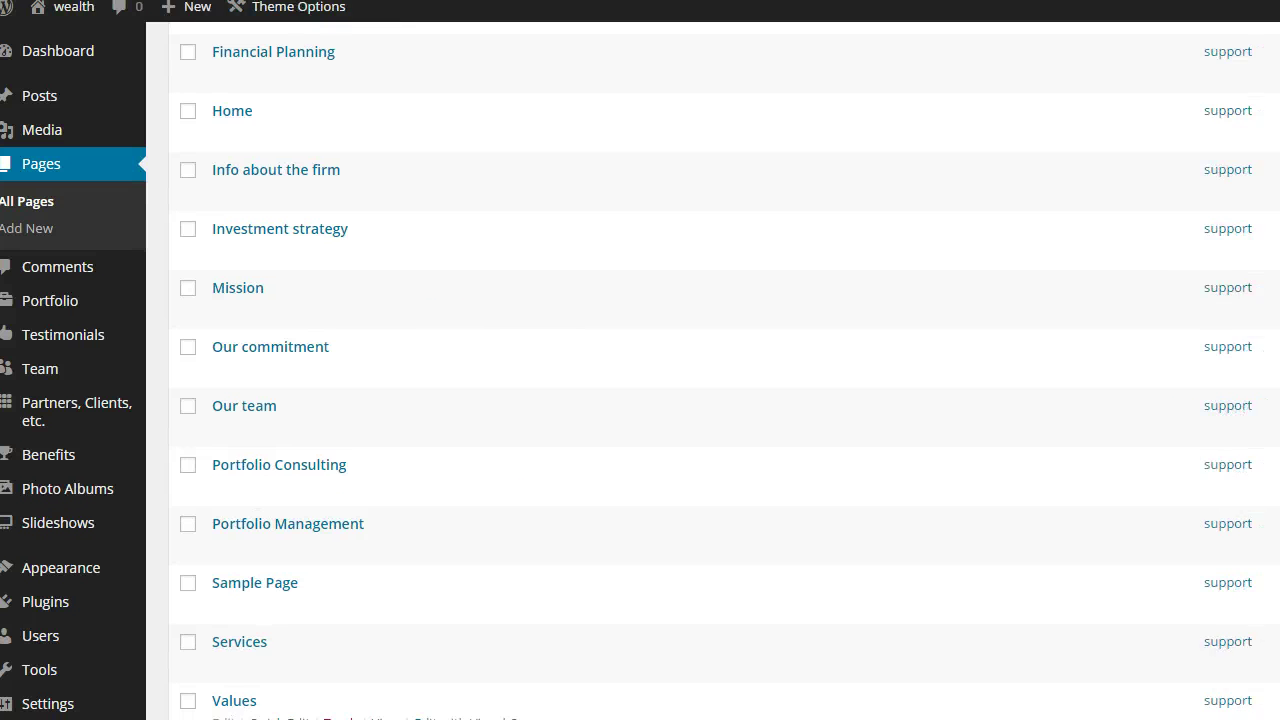
pyautogui.scroll(5, 1123, 534)
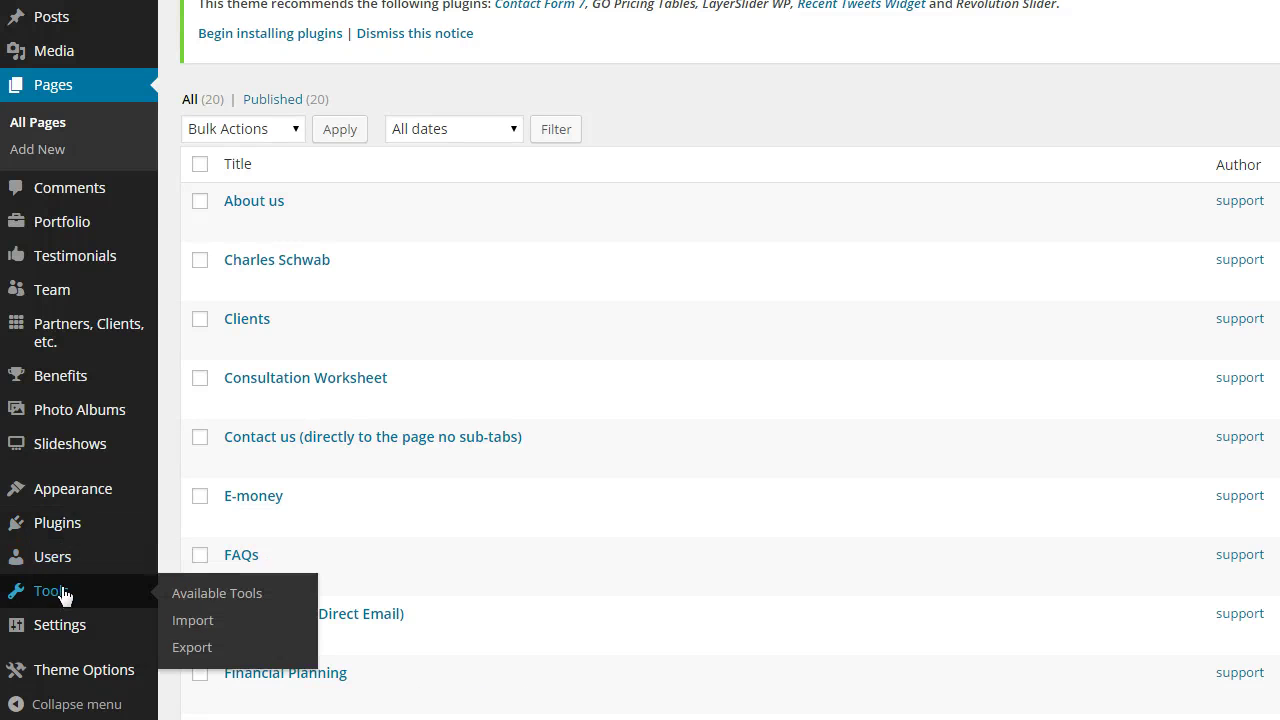
pyautogui.moveTo(88, 22)
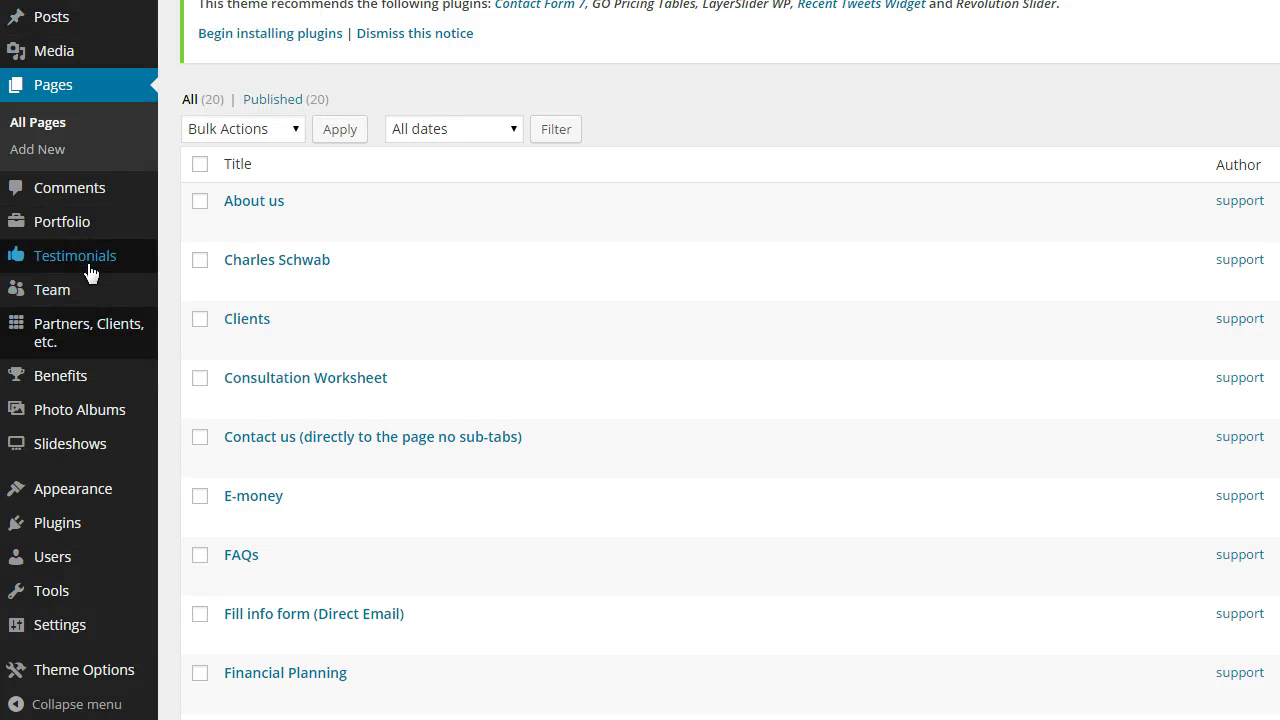
pyautogui.moveTo(96, 548)
pyautogui.moveTo(25, 490)
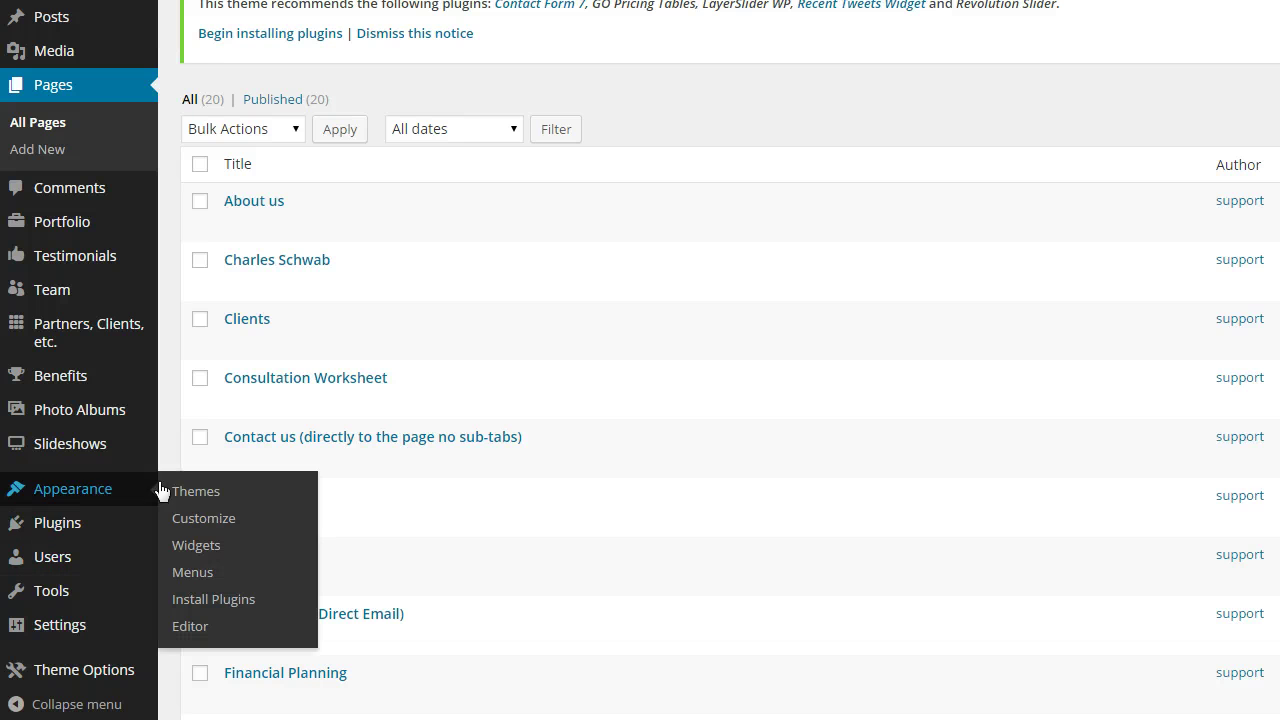
# - Nest Mission, Values and Investment strategy under Home, and Our team and Our commitment under About us
pyautogui.click(191, 574)
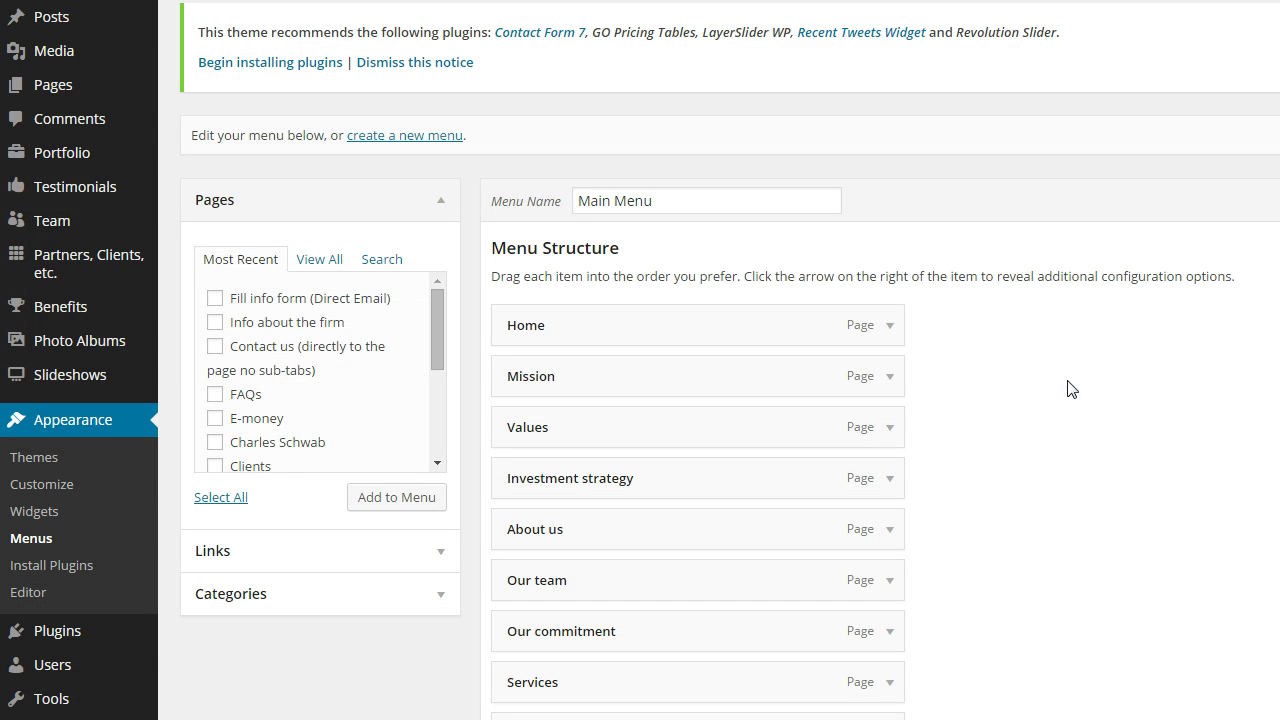
pyautogui.scroll(-1, 1085, 386)
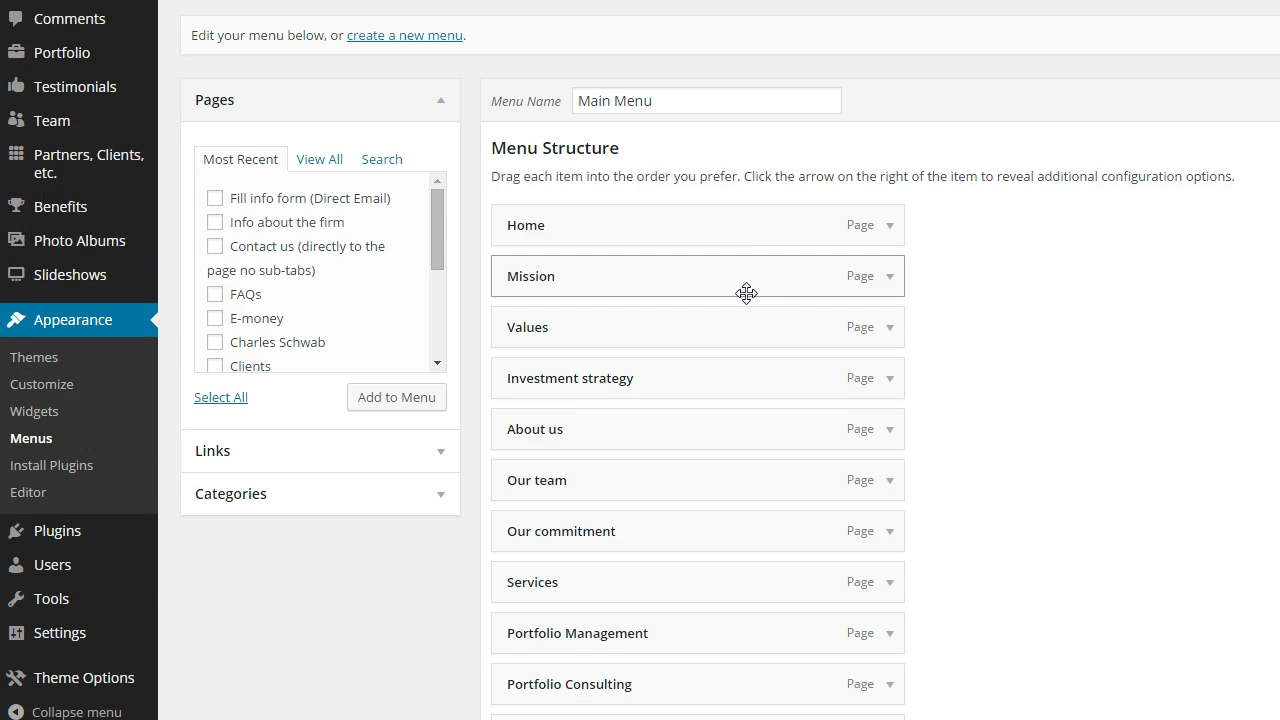
pyautogui.moveTo(720, 281); pyautogui.dragTo(768, 284)
pyautogui.moveTo(762, 340); pyautogui.dragTo(806, 336)
pyautogui.moveTo(777, 391); pyautogui.dragTo(816, 390)
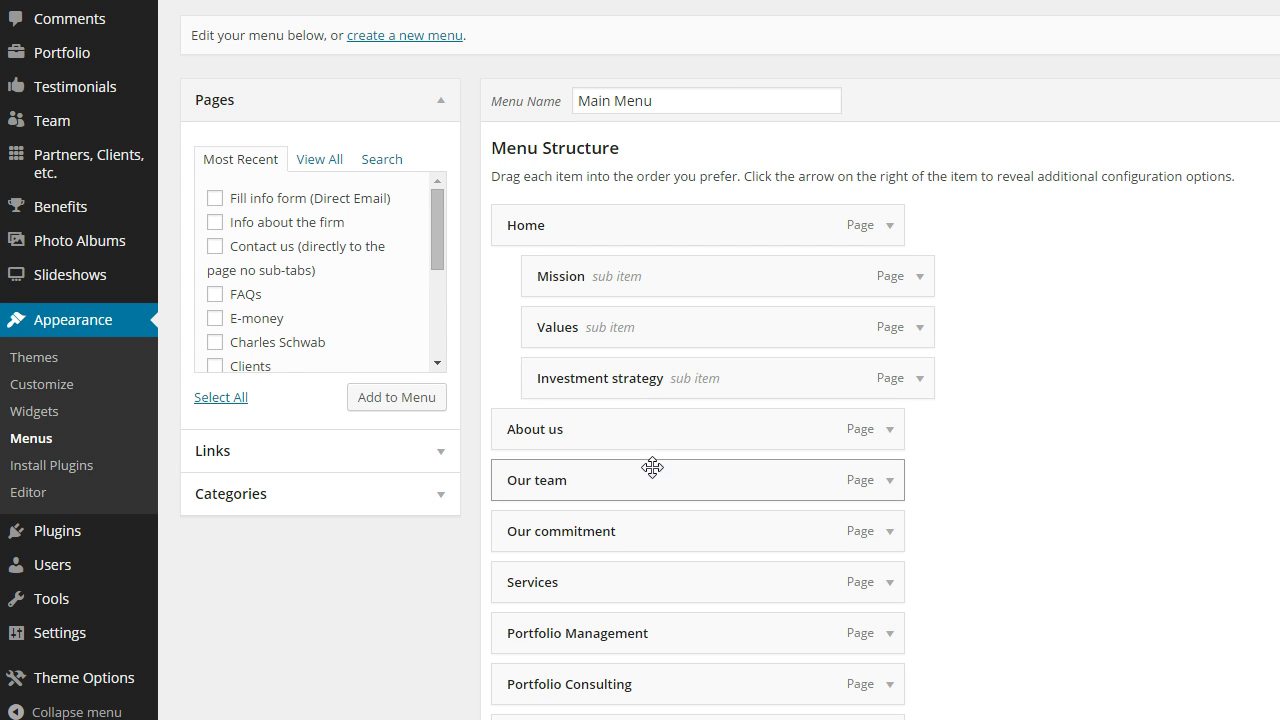
pyautogui.scroll(-1, 686, 463)
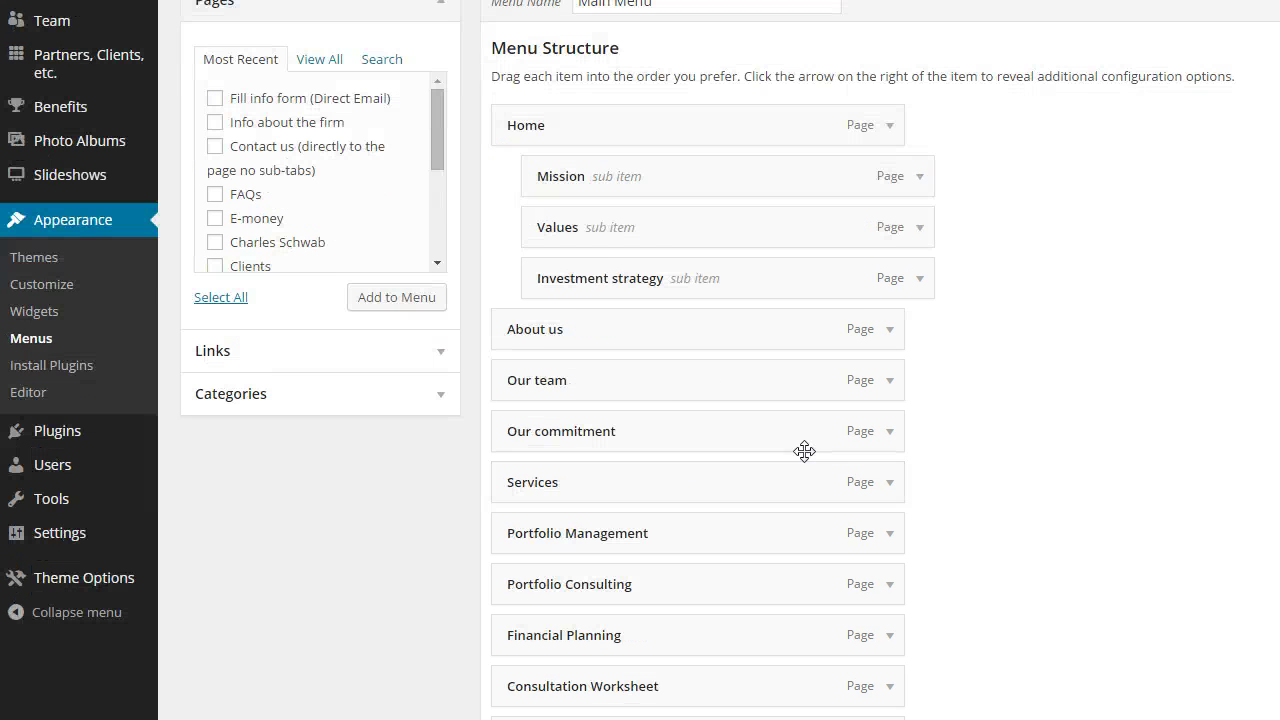
pyautogui.moveTo(703, 380); pyautogui.dragTo(760, 382)
pyautogui.moveTo(734, 440); pyautogui.dragTo(778, 435)
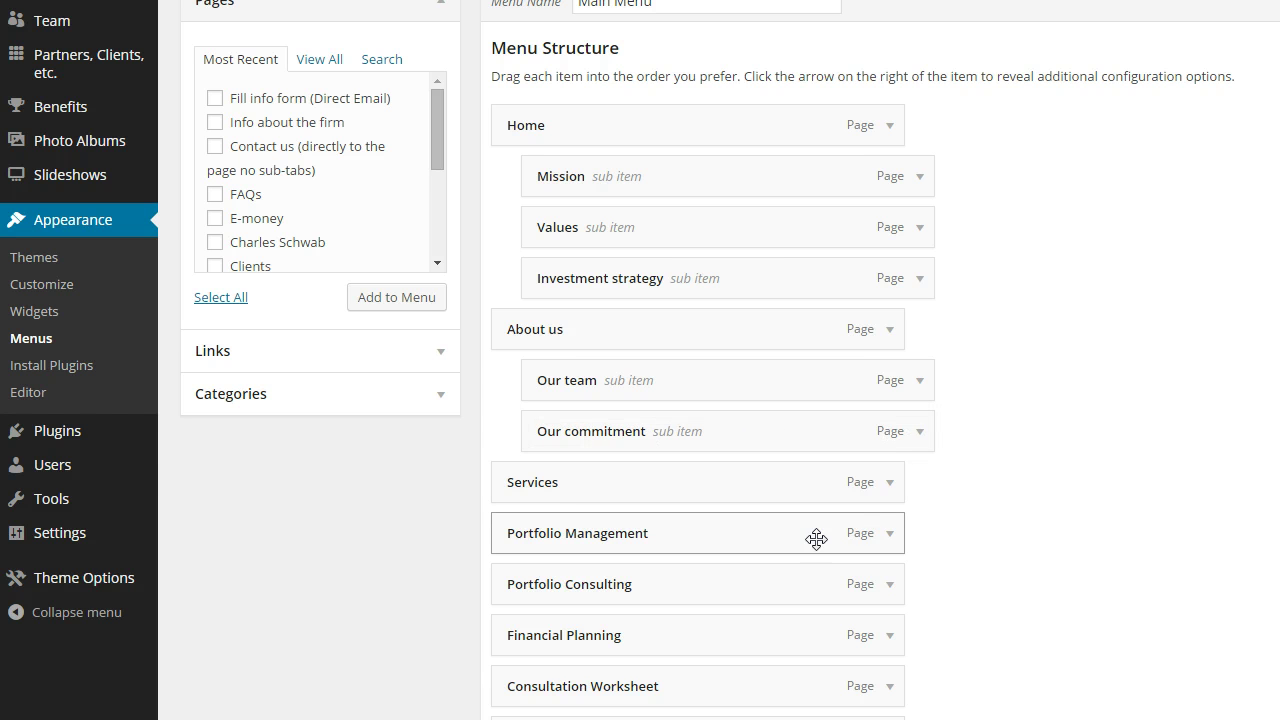
# - Nest Portfolio Management, Portfolio Consulting, Consultation Worksheet under Services; Charles Schwab, E-money under Clients
pyautogui.scroll(-1, 967, 536)
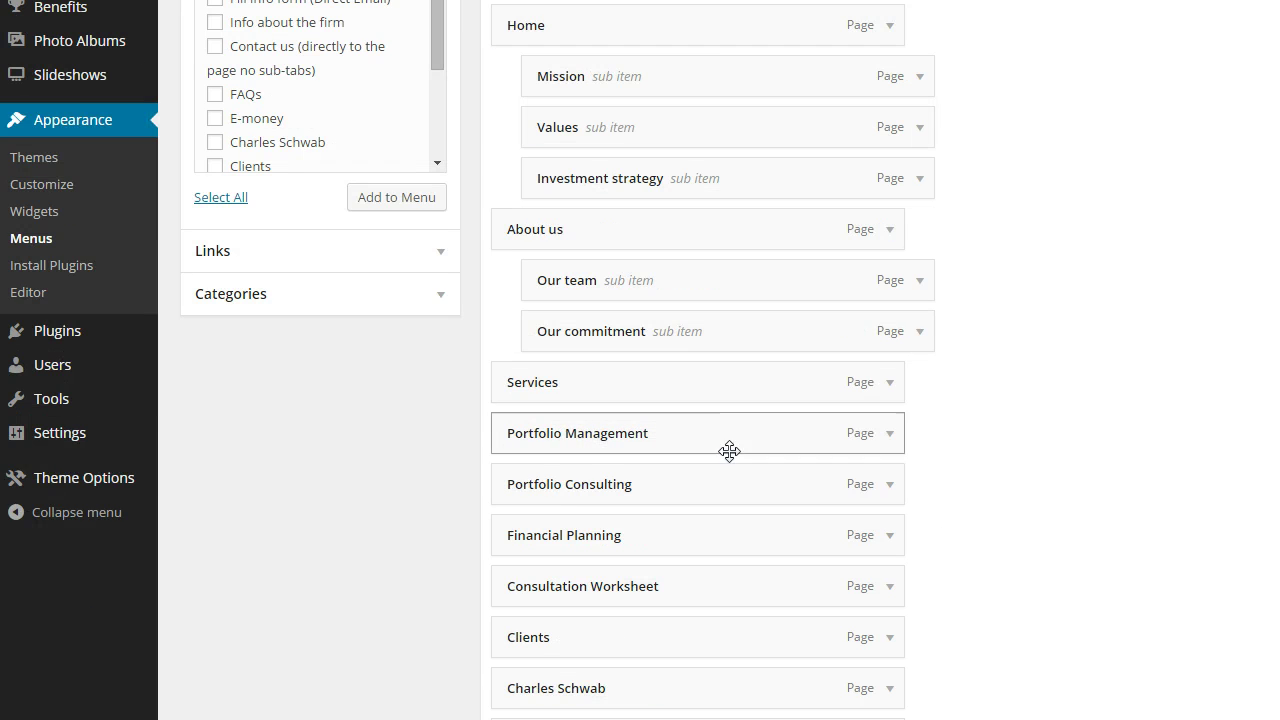
pyautogui.moveTo(730, 445); pyautogui.dragTo(776, 446)
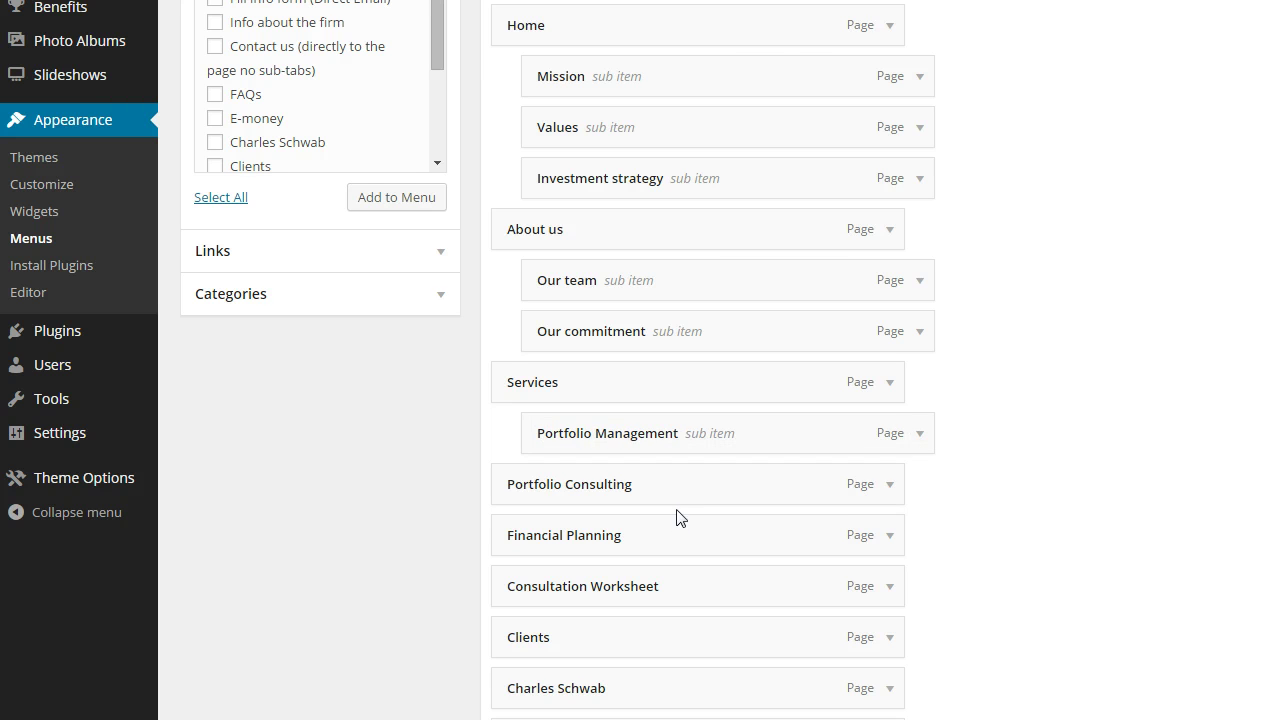
pyautogui.moveTo(686, 483); pyautogui.dragTo(768, 533)
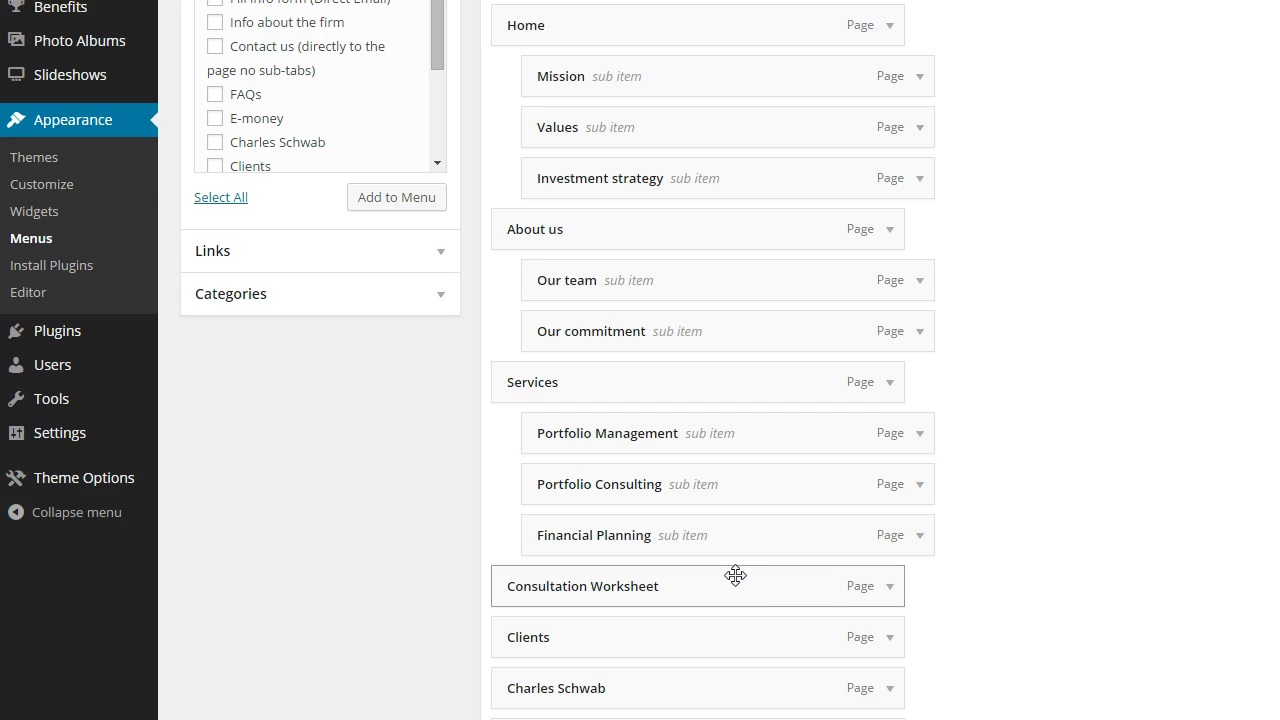
pyautogui.moveTo(731, 580); pyautogui.dragTo(770, 591)
pyautogui.scroll(-2, 1043, 580)
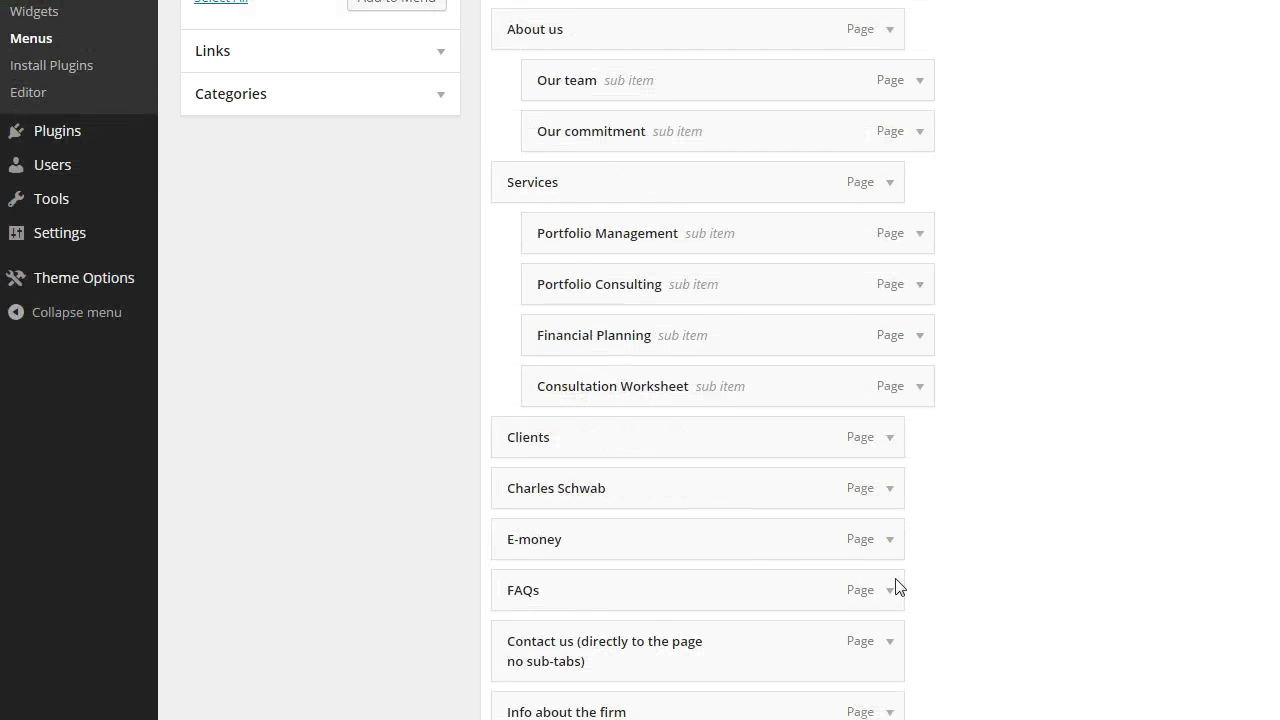
pyautogui.moveTo(618, 500); pyautogui.dragTo(664, 502)
pyautogui.moveTo(708, 545); pyautogui.dragTo(740, 544)
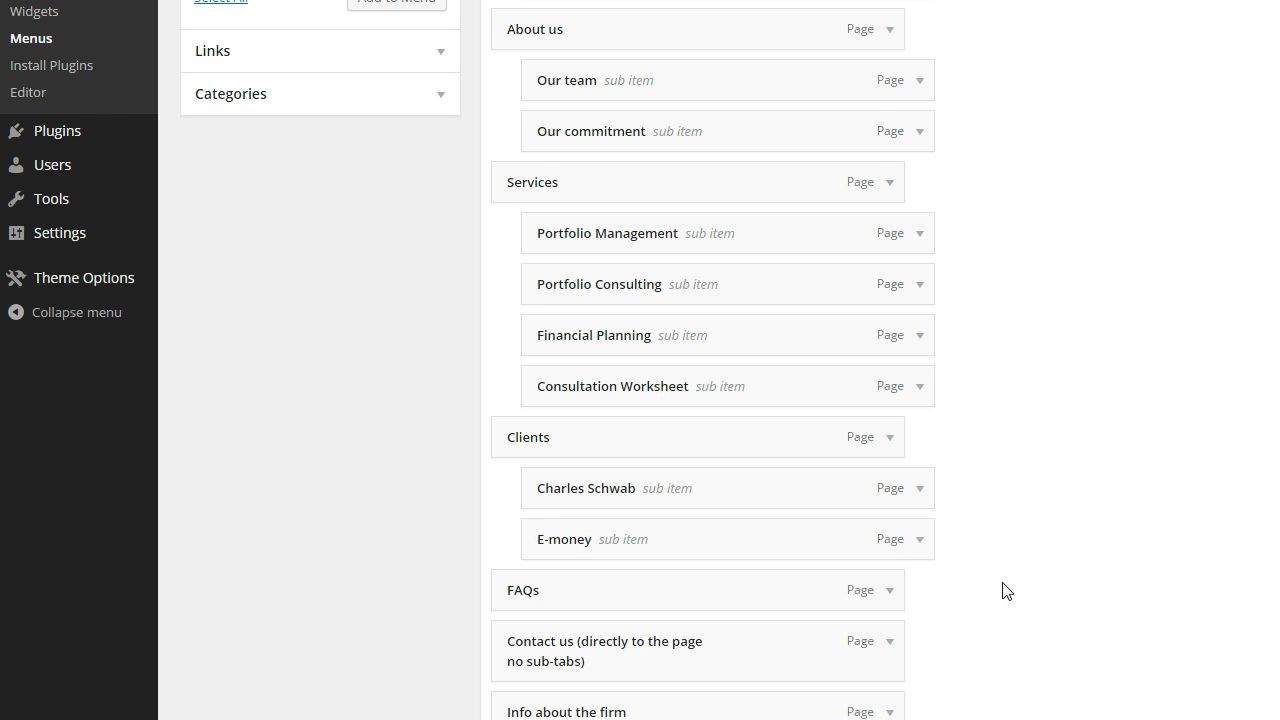
pyautogui.scroll(-1, 1003, 590)
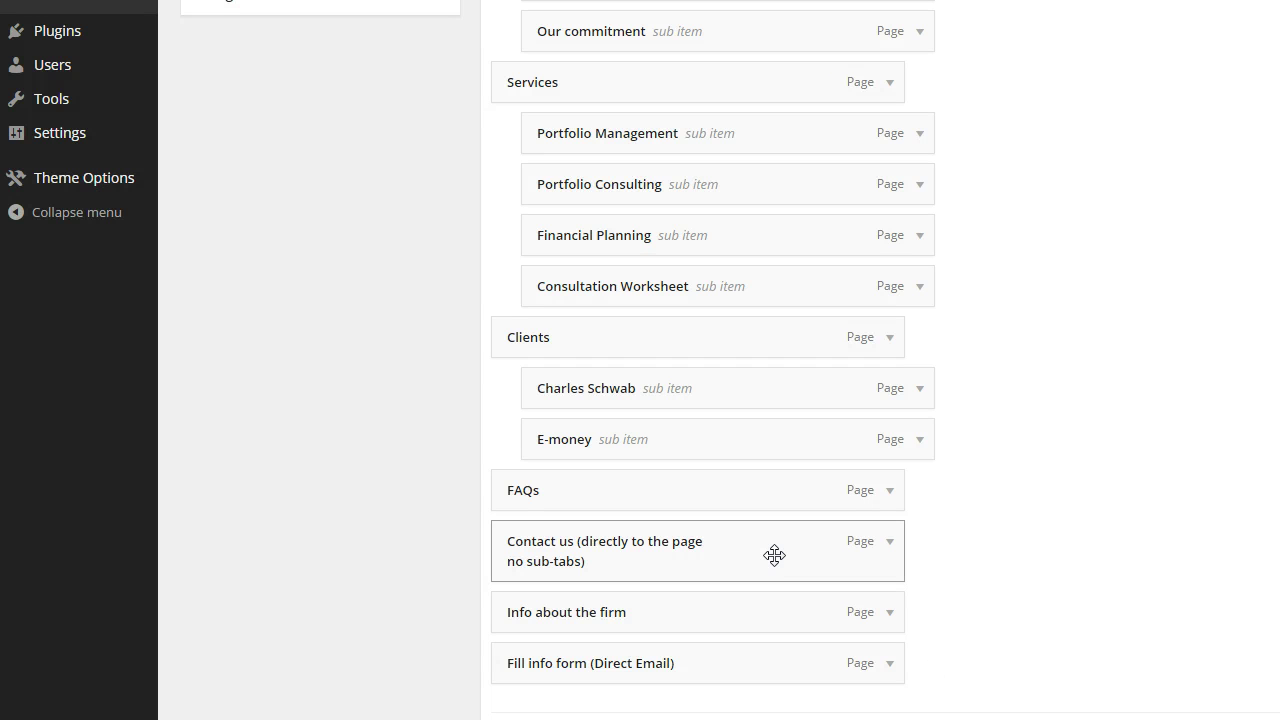
# - Trim the Contact us item's Navigation Label down to just 'Contact us'
pyautogui.click(888, 545)
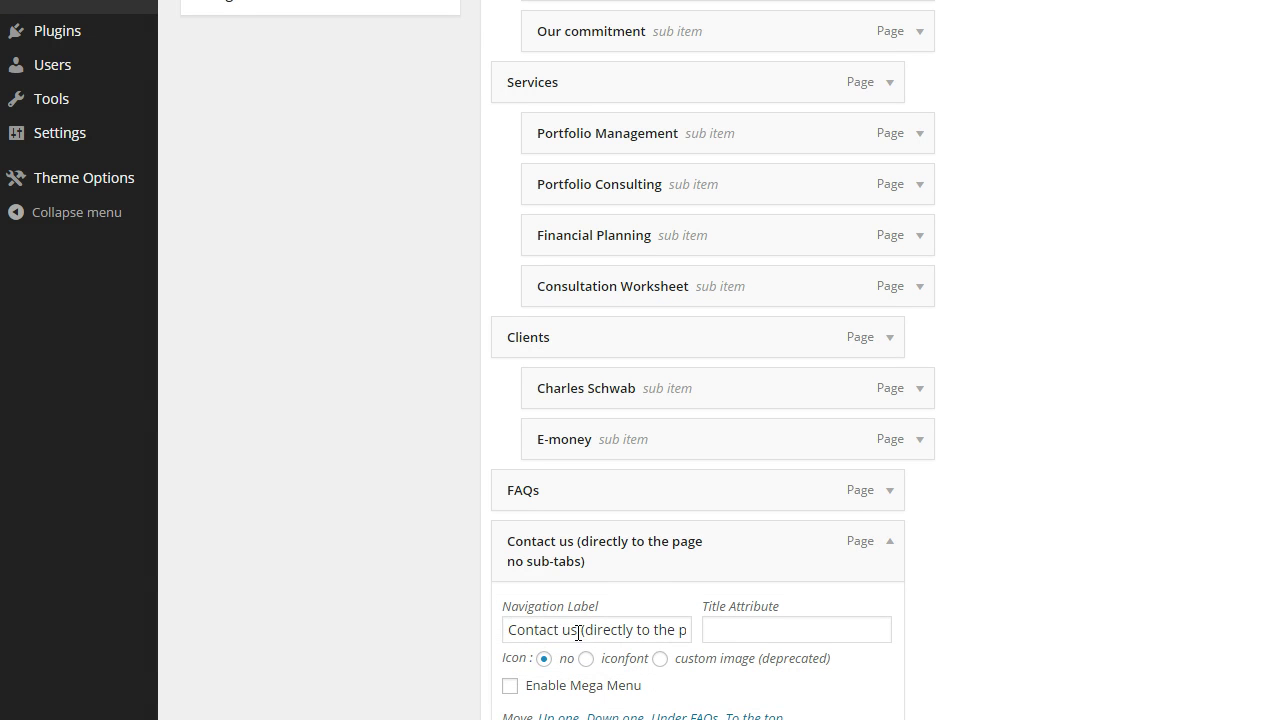
pyautogui.moveTo(586, 630); pyautogui.dragTo(746, 635)
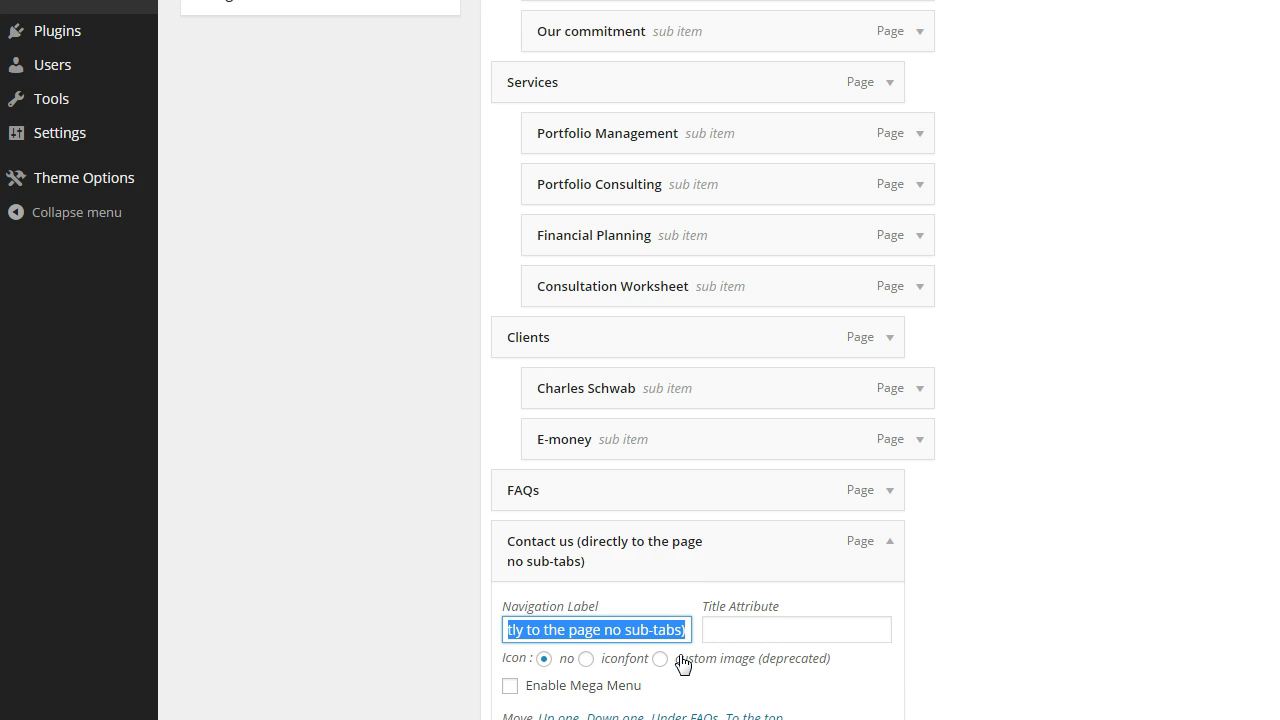
pyautogui.press('BackSpace')
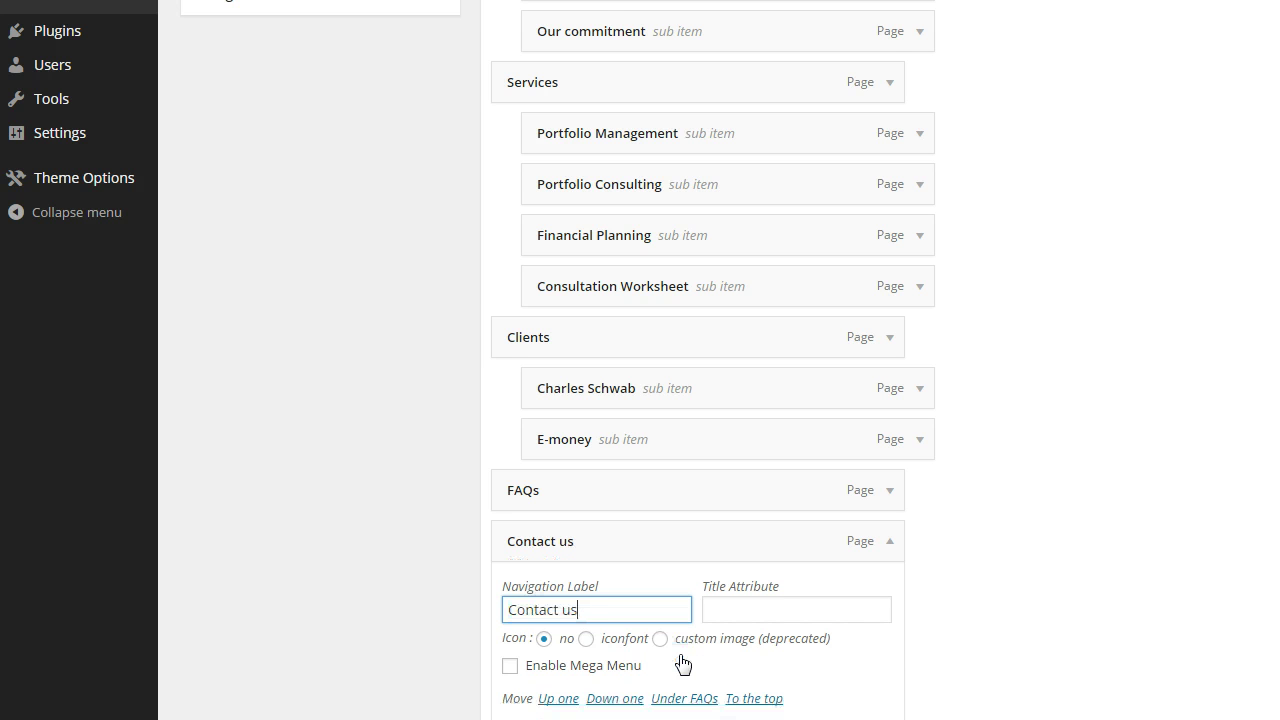
pyautogui.scroll(-2, 868, 604)
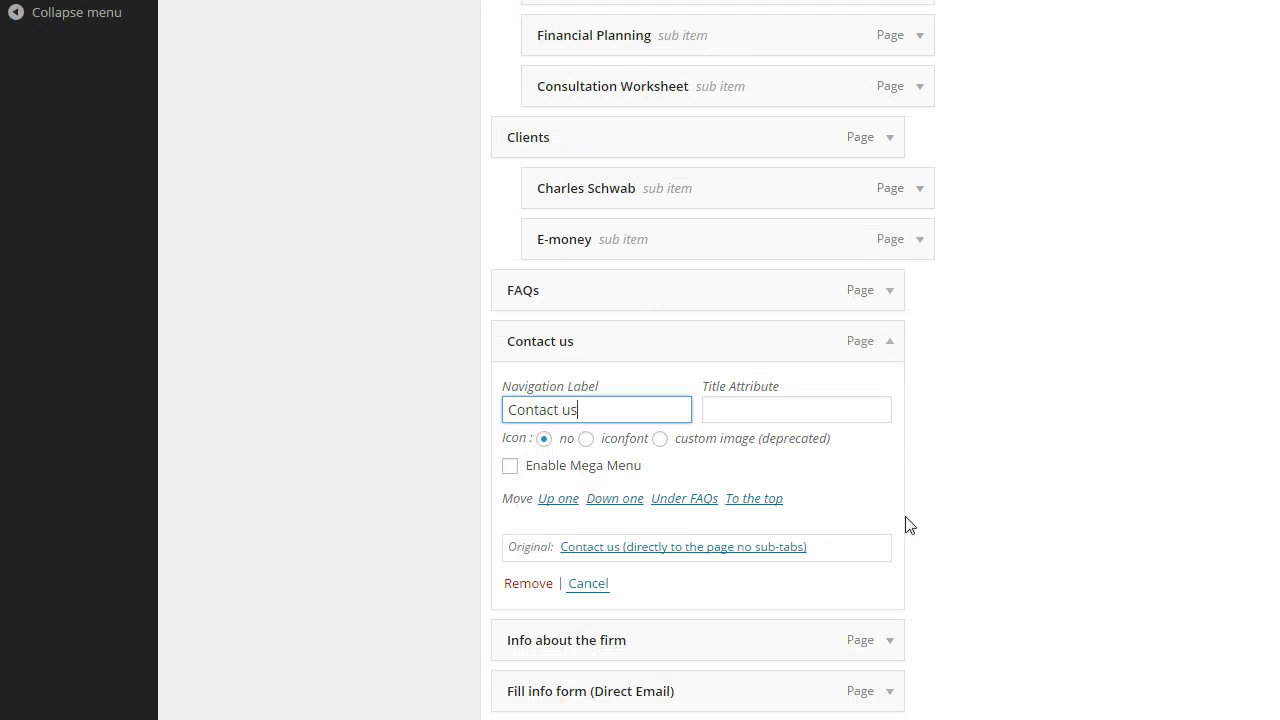
# - Nest Fill info form (Direct Email) and Info about the firm under Contact us
pyautogui.click(891, 341)
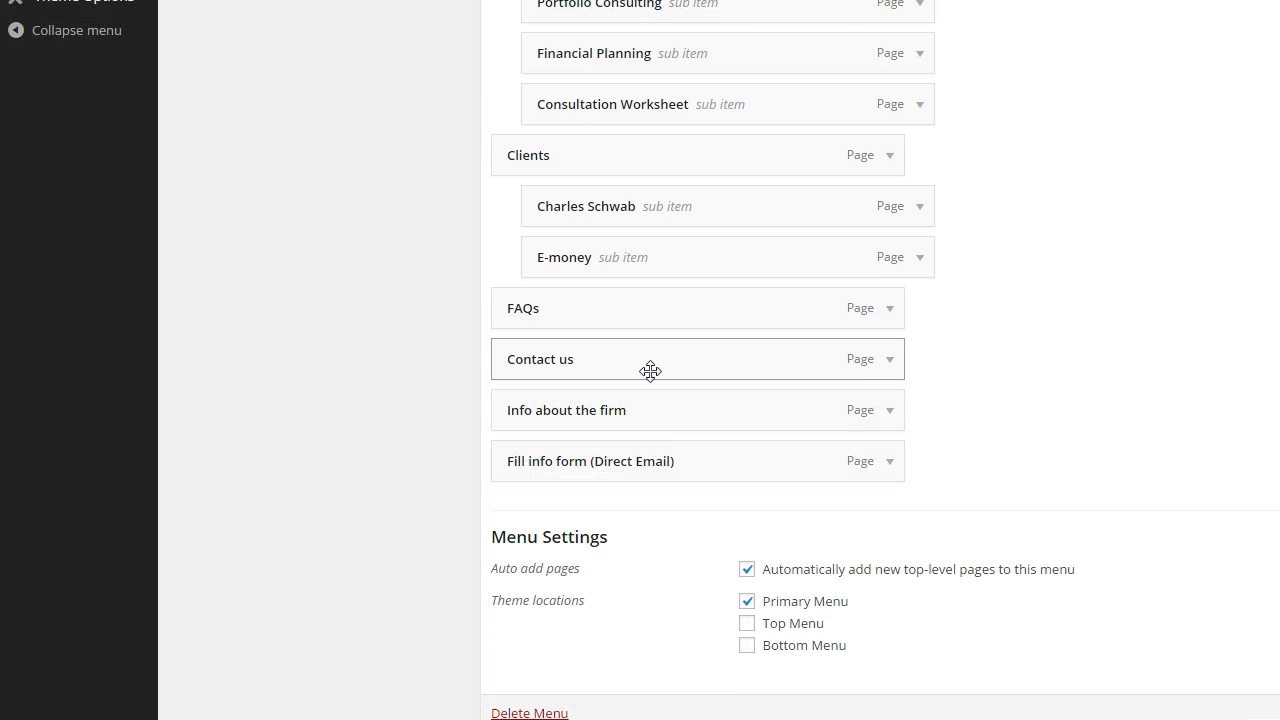
pyautogui.moveTo(658, 453); pyautogui.dragTo(700, 473)
pyautogui.moveTo(726, 557); pyautogui.dragTo(703, 570)
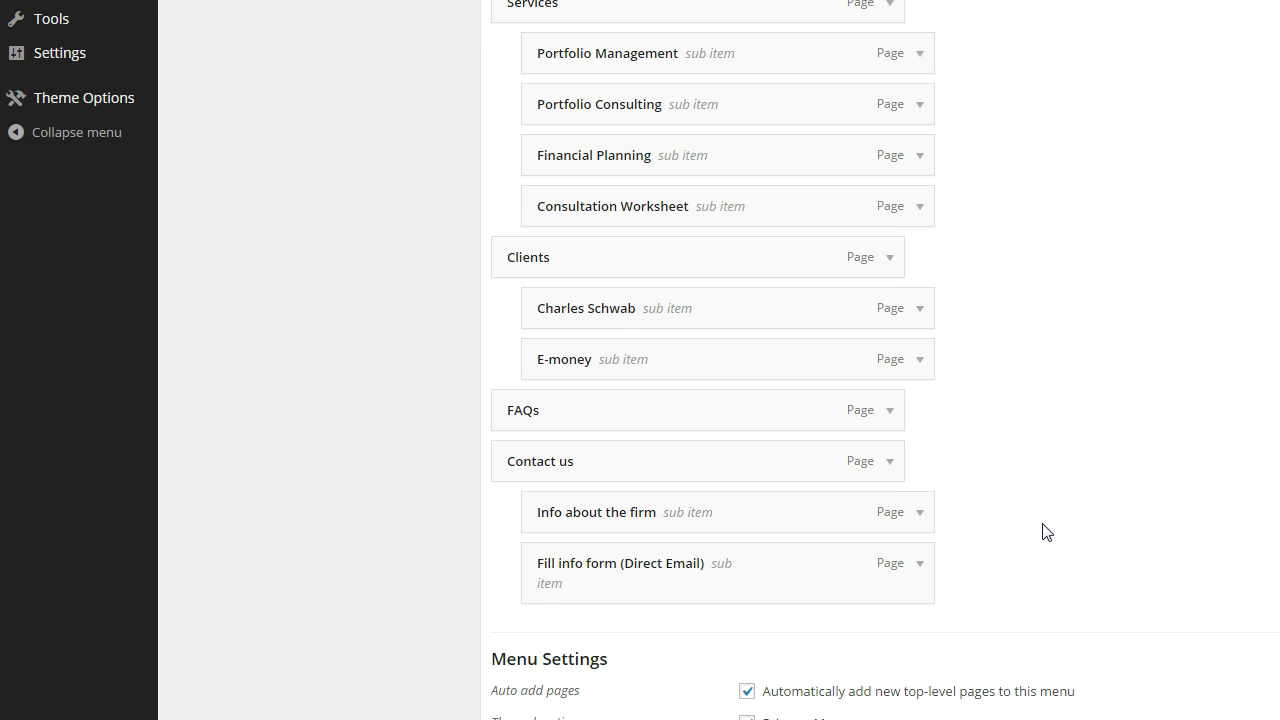
pyautogui.scroll(-1, 1046, 531)
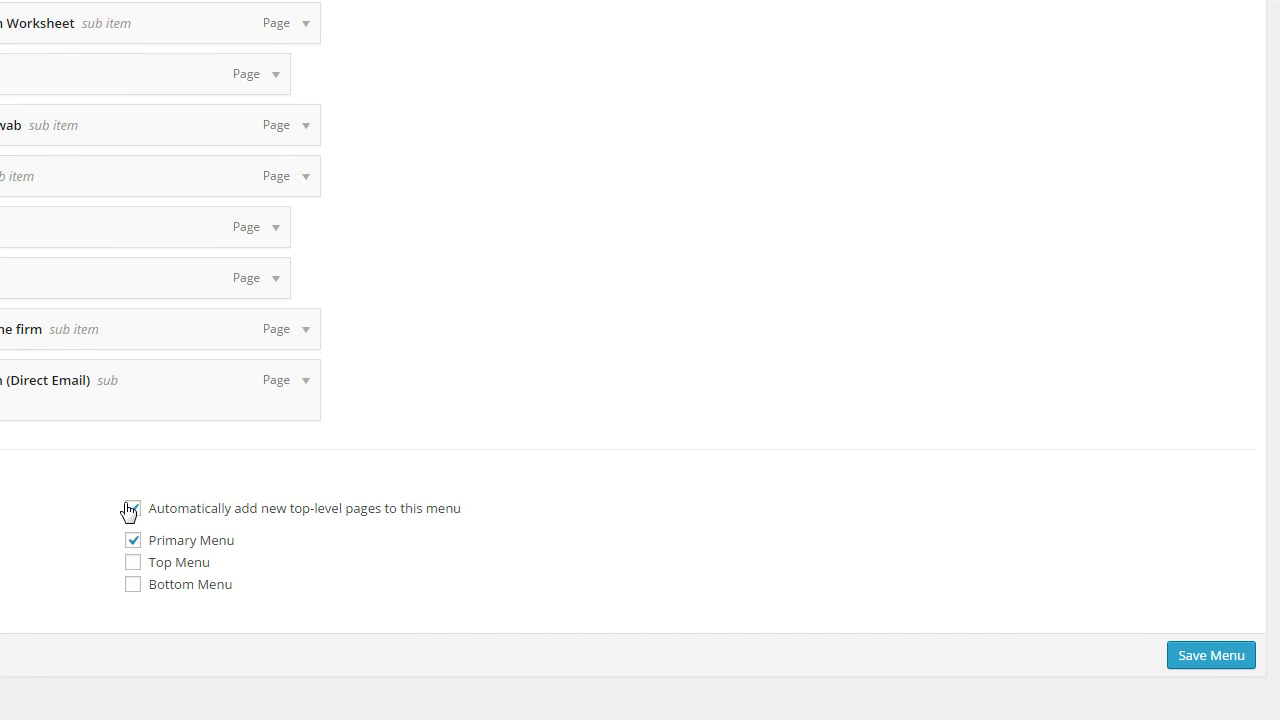
# - Save the Main Menu and preview the About us, Services and Clients dropdowns on the live site
pyautogui.click(1213, 656)
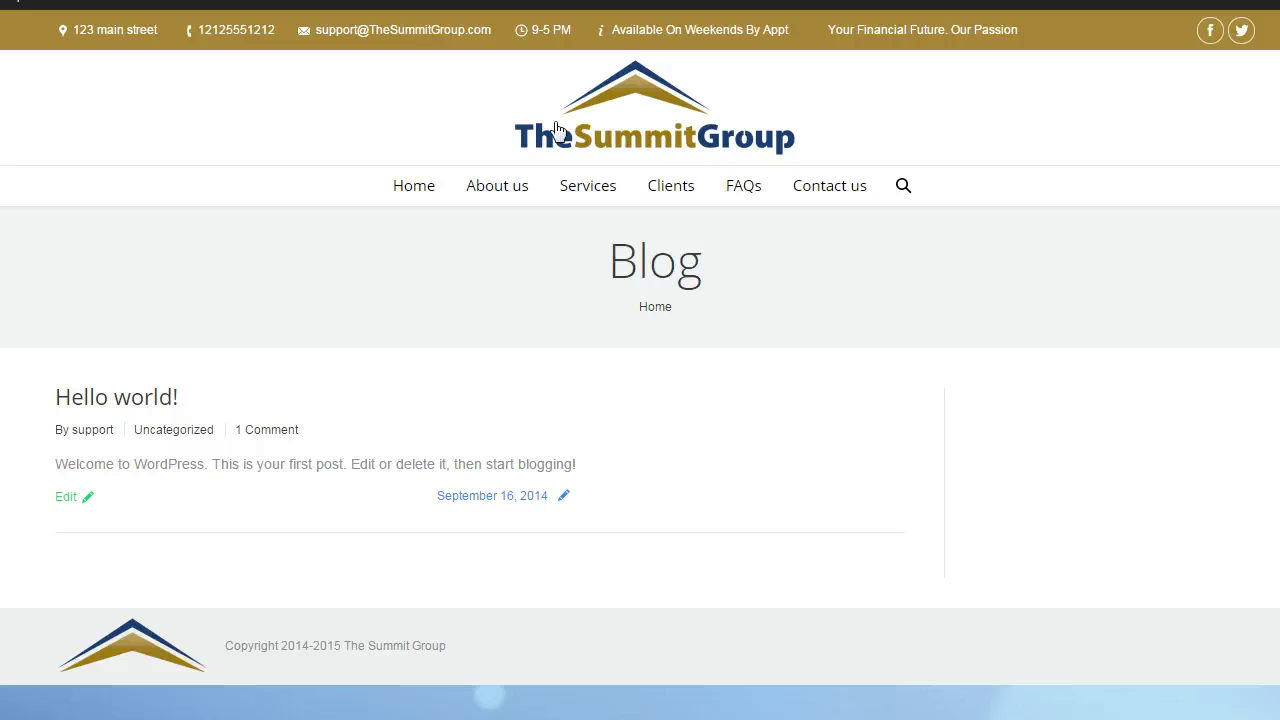
pyautogui.moveTo(517, 189)
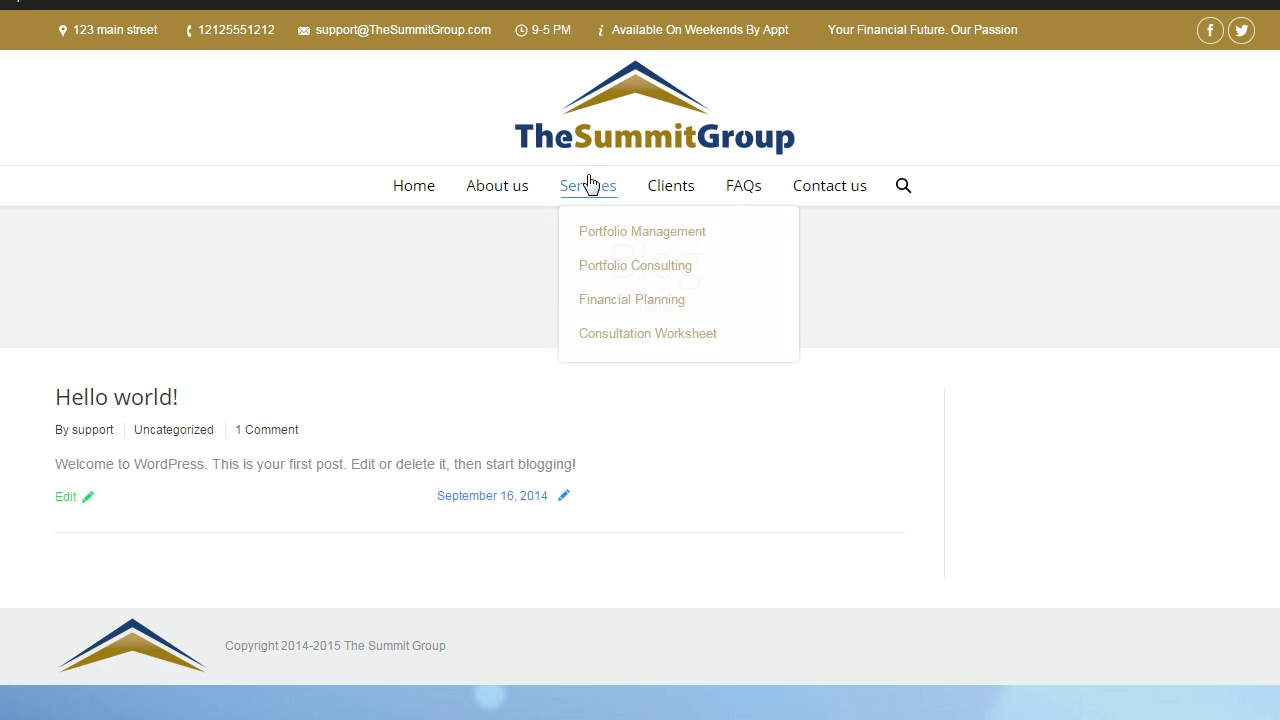
pyautogui.moveTo(691, 191)
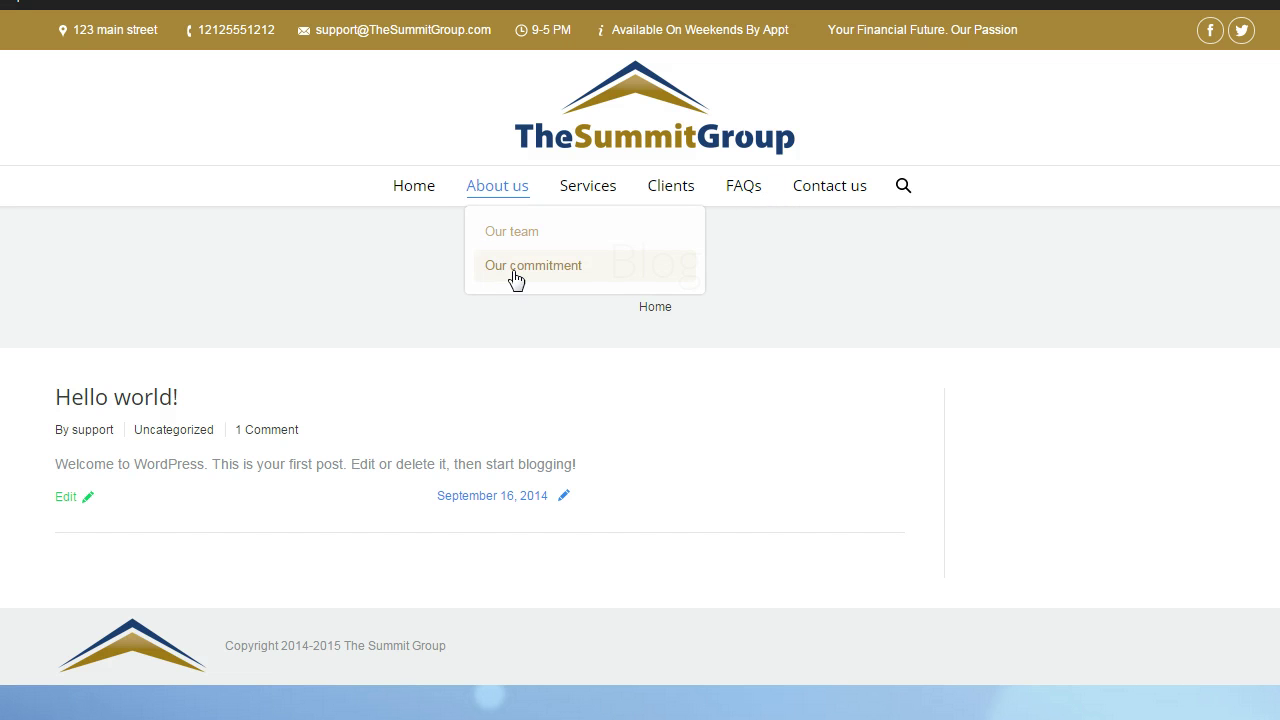
pyautogui.moveTo(422, 198)
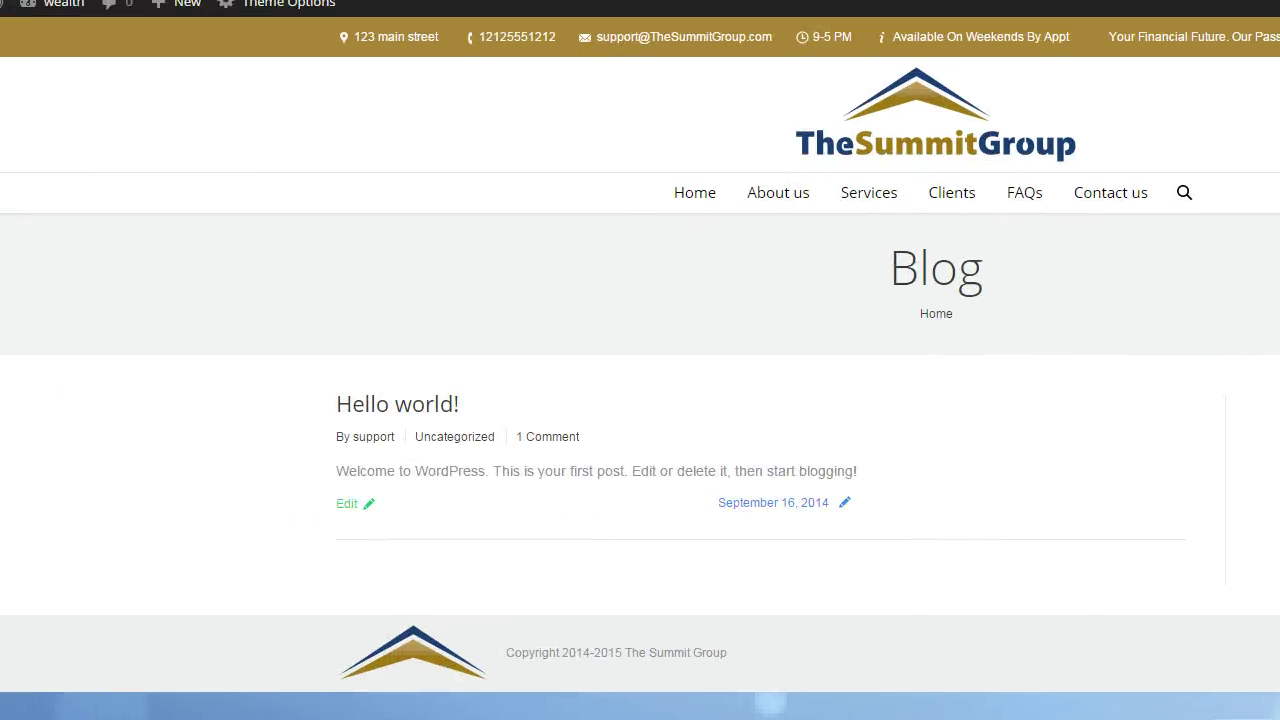
# - In the Customizer's Static Front Page section, choose A static page and set Front page to Home
pyautogui.moveTo(60, 10)
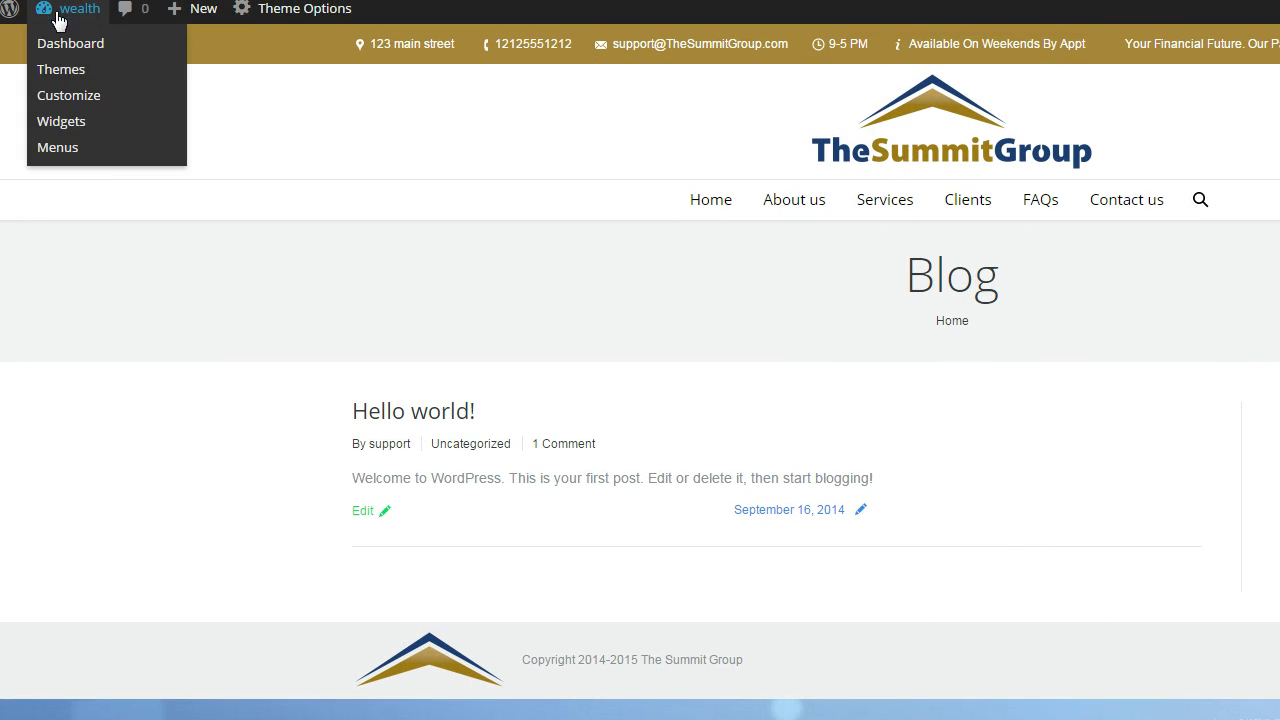
pyautogui.click(82, 103)
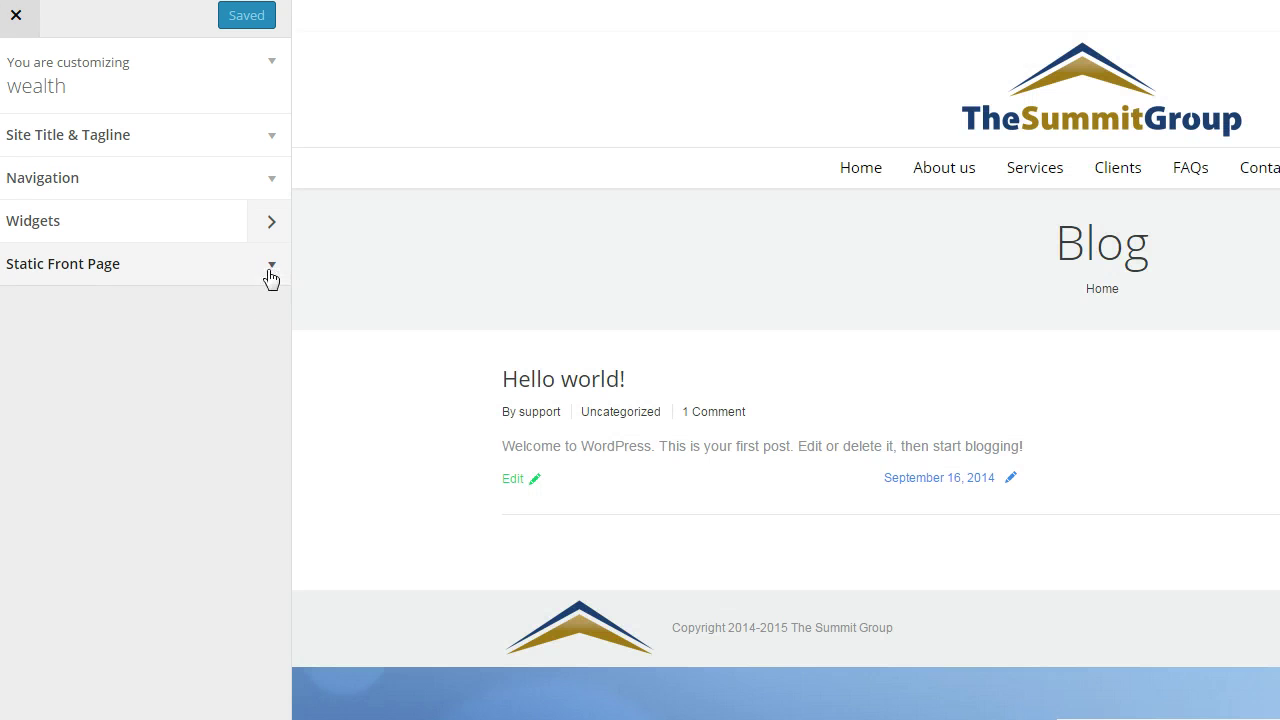
pyautogui.click(268, 268)
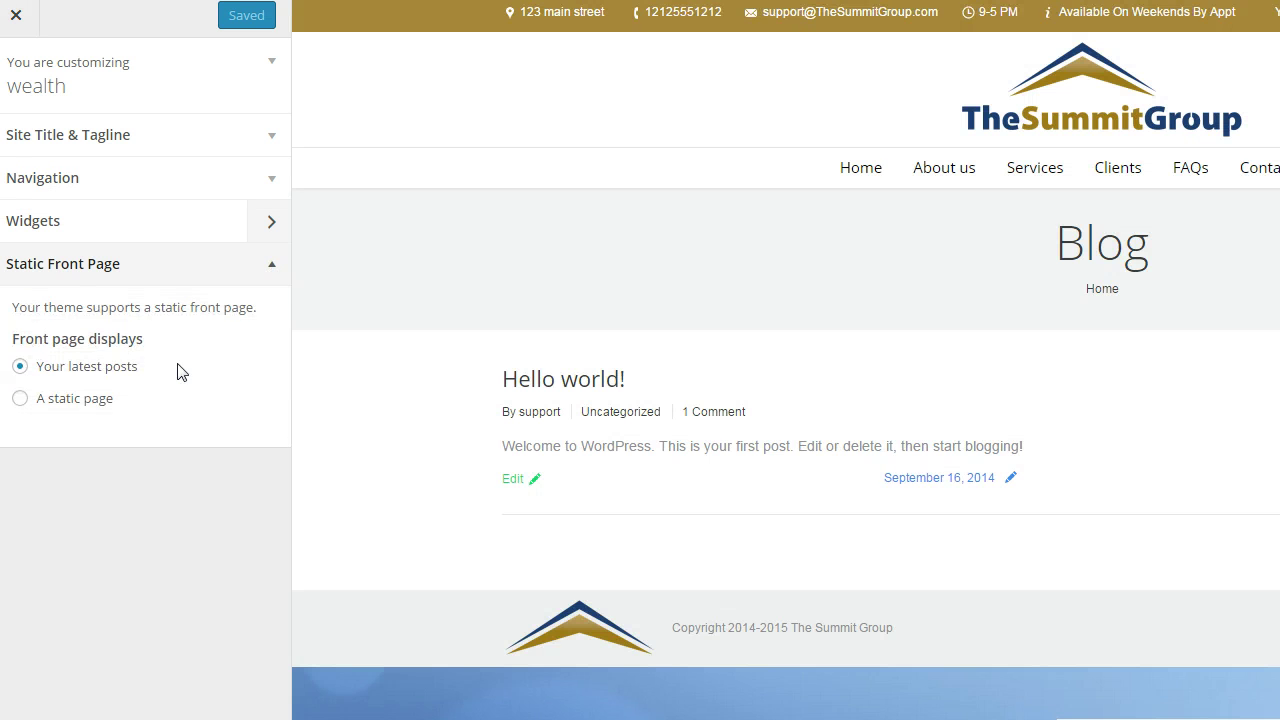
pyautogui.click(22, 400)
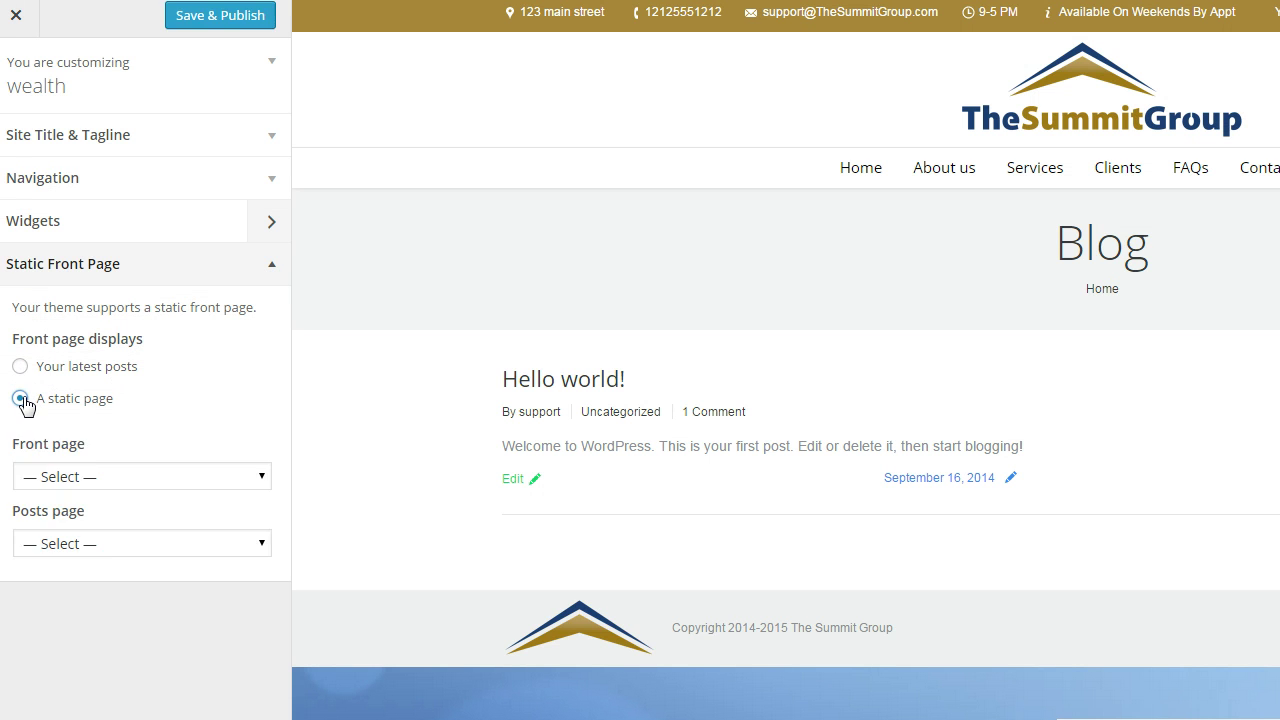
pyautogui.click(96, 483)
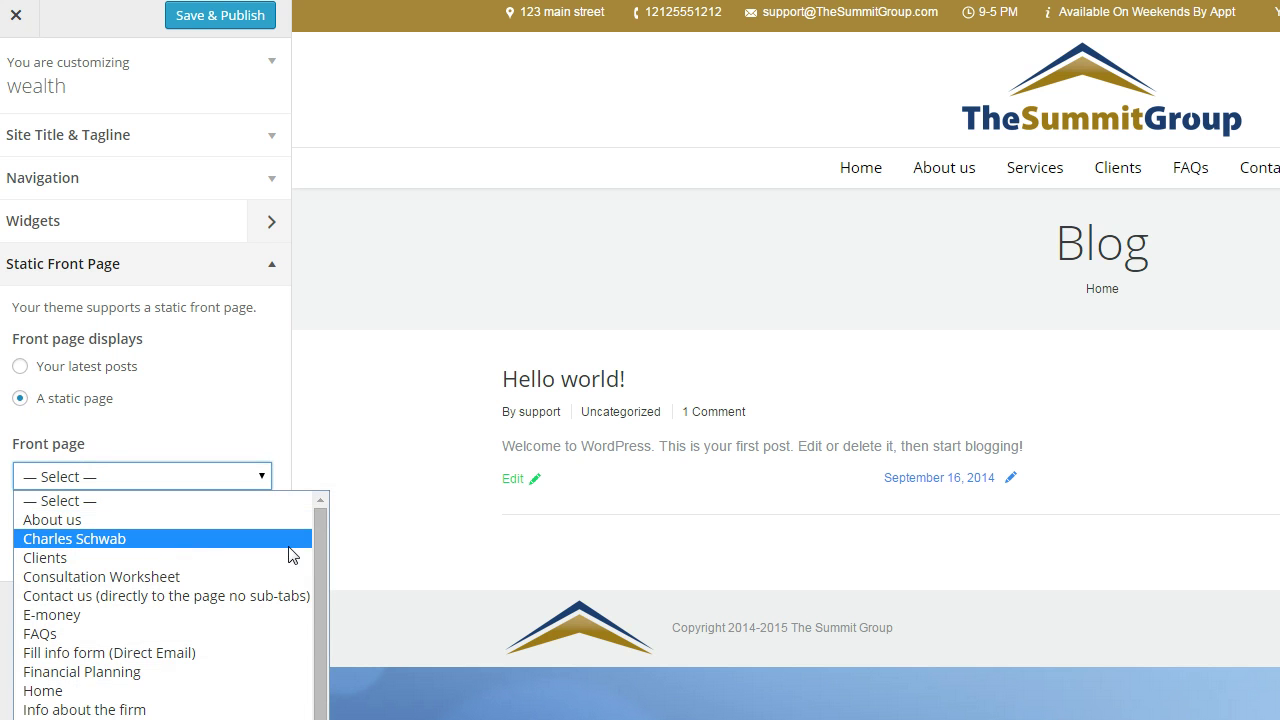
pyautogui.moveTo(318, 545); pyautogui.dragTo(323, 571)
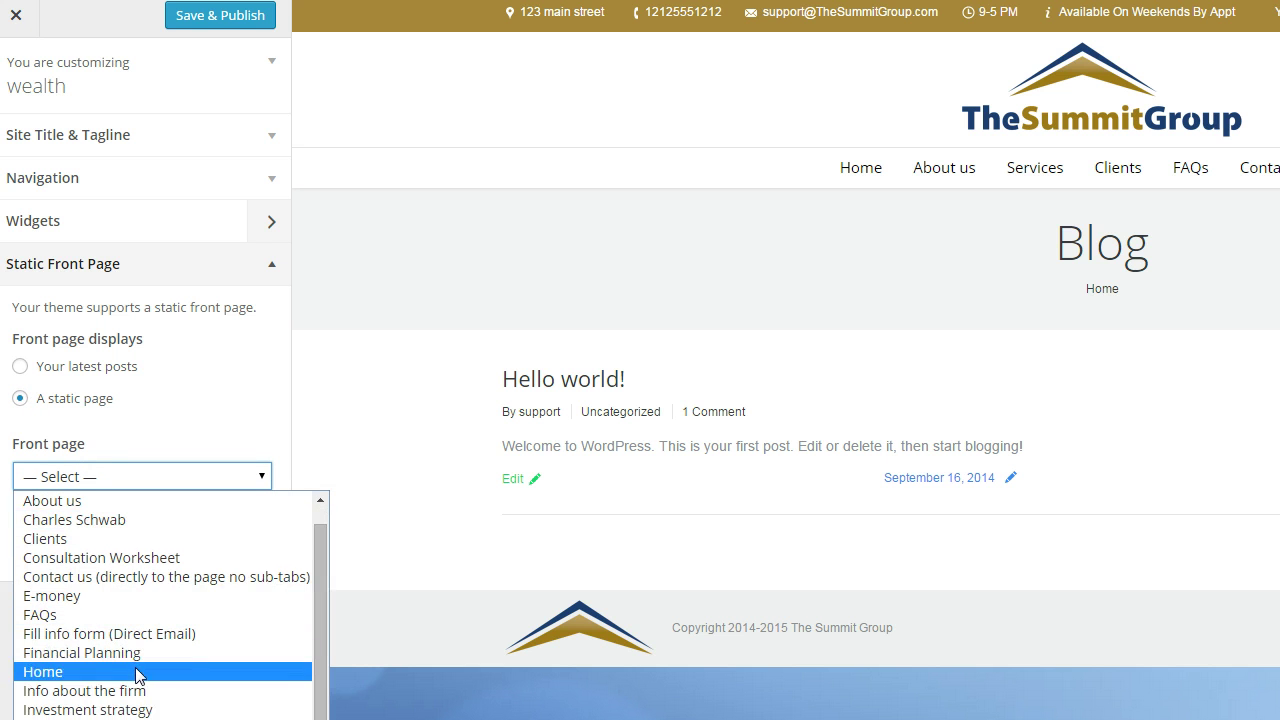
pyautogui.click(105, 672)
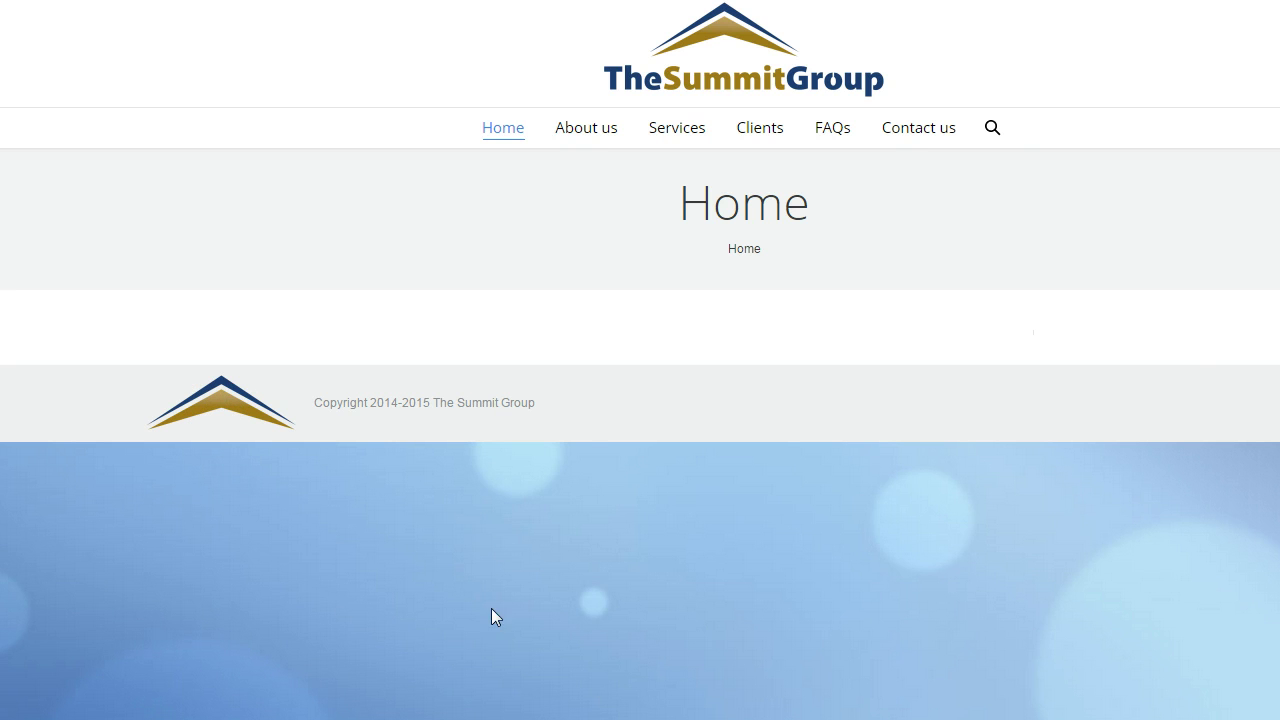
pyautogui.moveTo(500, 137)
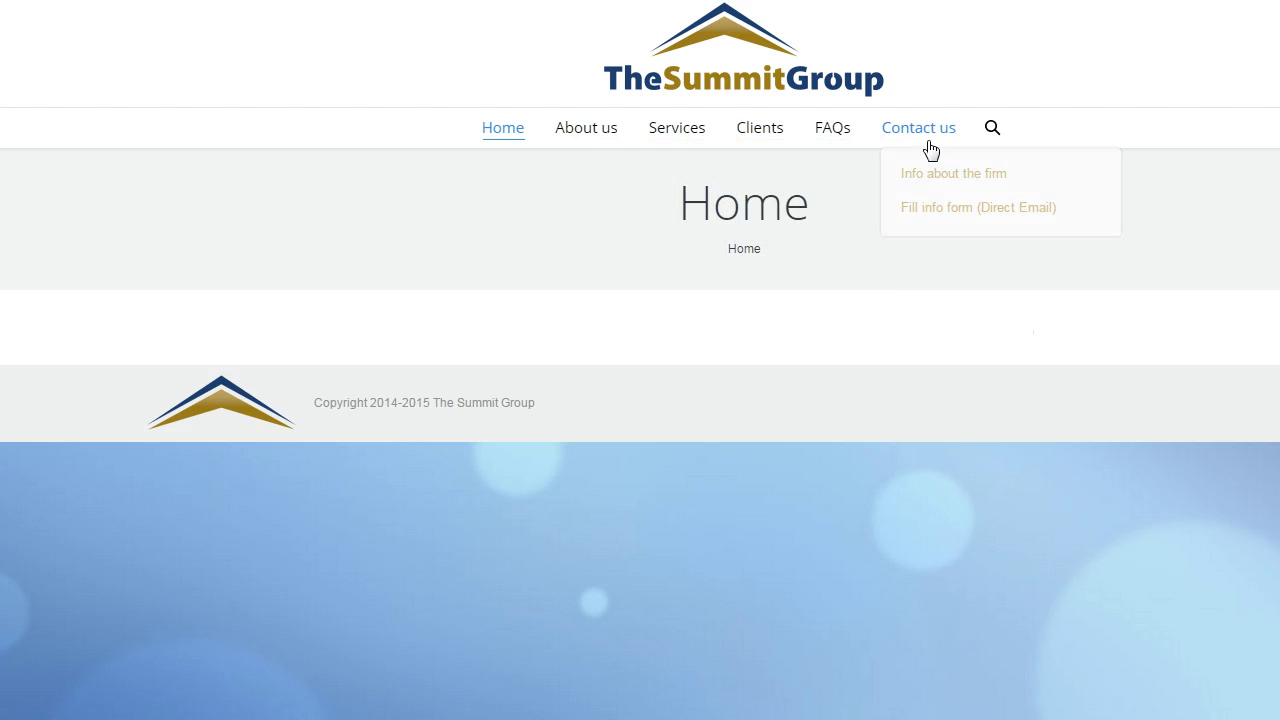
pyautogui.moveTo(940, 203)
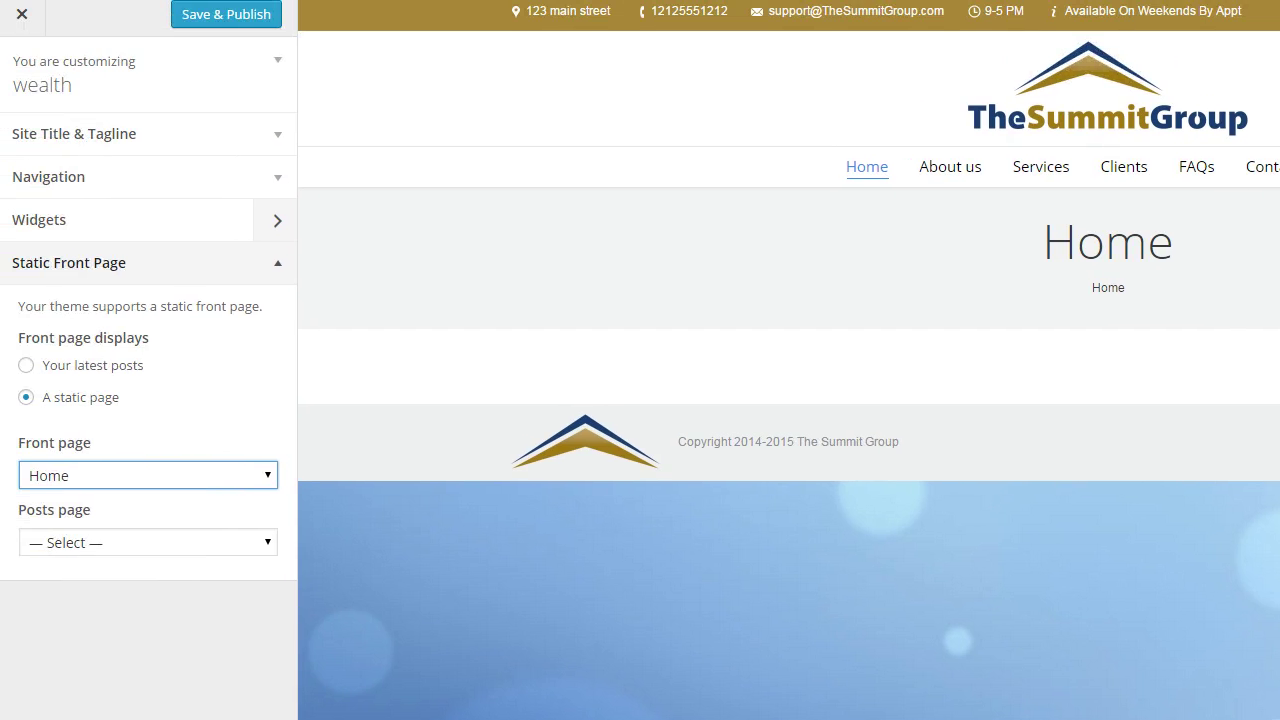
# - Save & Publish the static Home front page and keep Main Menu as the Primary Menu
pyautogui.click(214, 22)
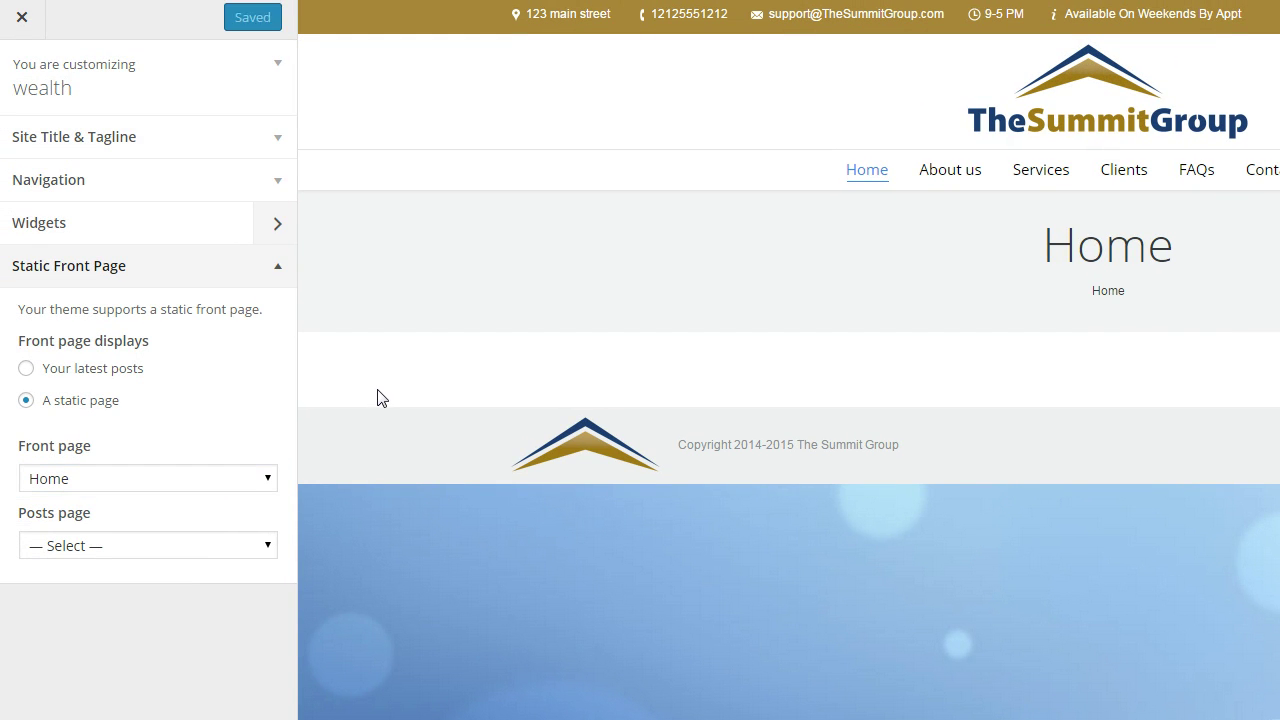
pyautogui.click(281, 183)
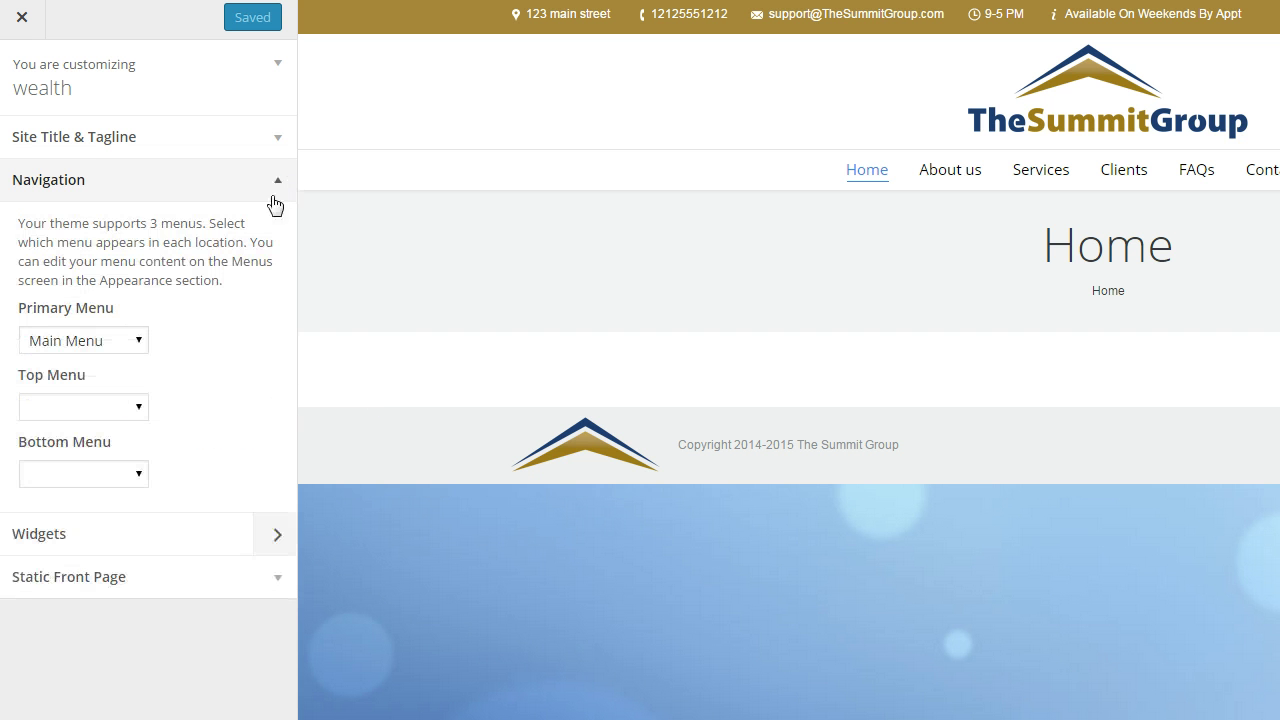
pyautogui.click(149, 343)
pyautogui.click(151, 346)
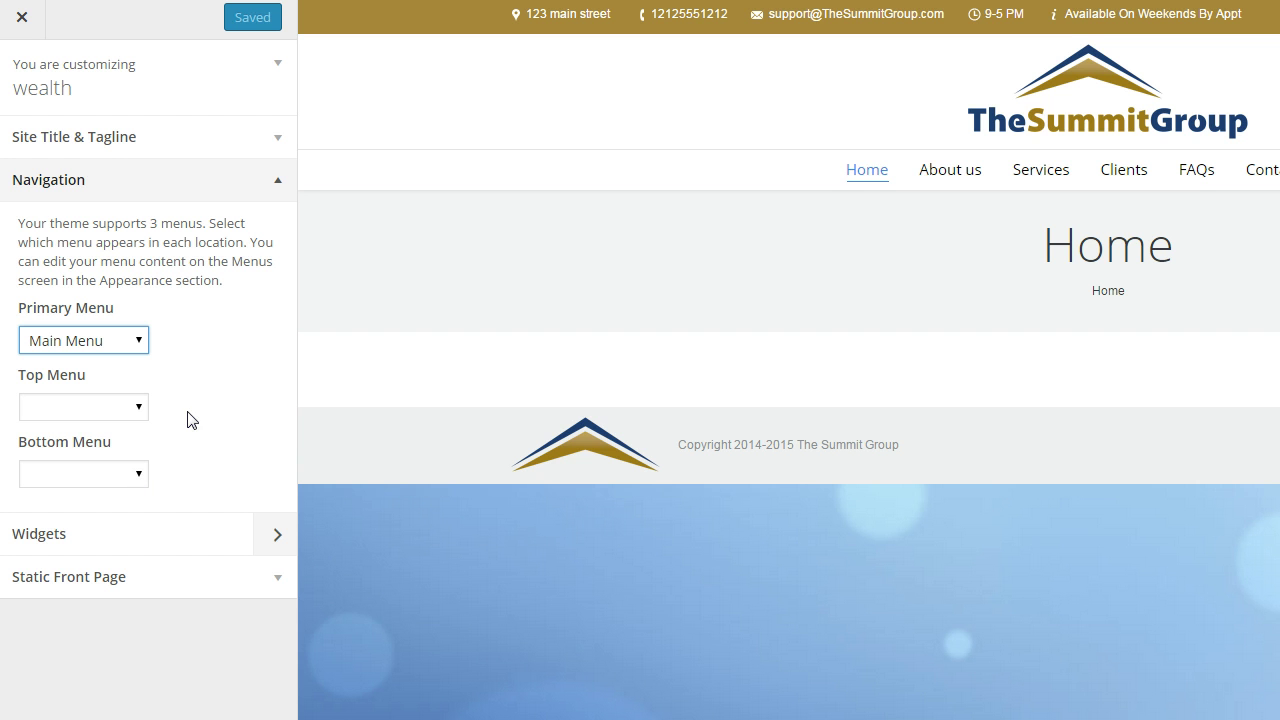
# - Leave the Bottom Menu location empty and close the Customizer to return to the site
pyautogui.click(139, 474)
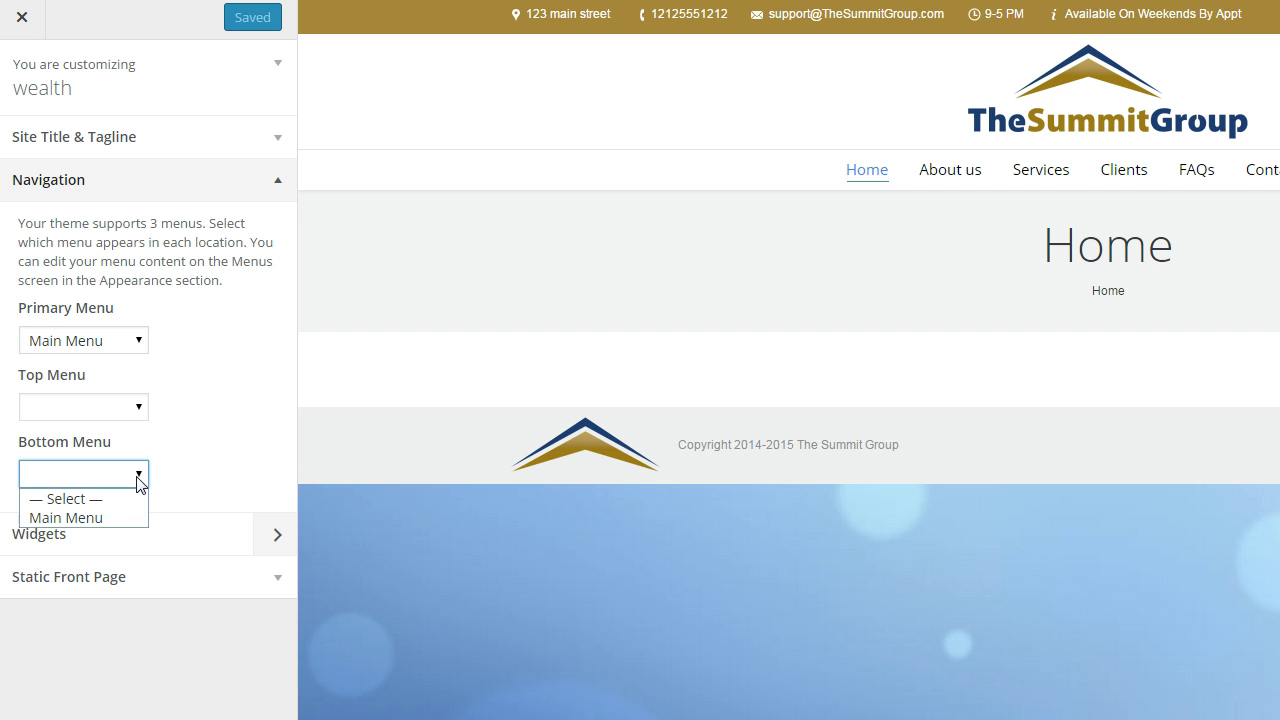
pyautogui.click(214, 457)
pyautogui.moveTo(1029, 172)
pyautogui.moveTo(1272, 175)
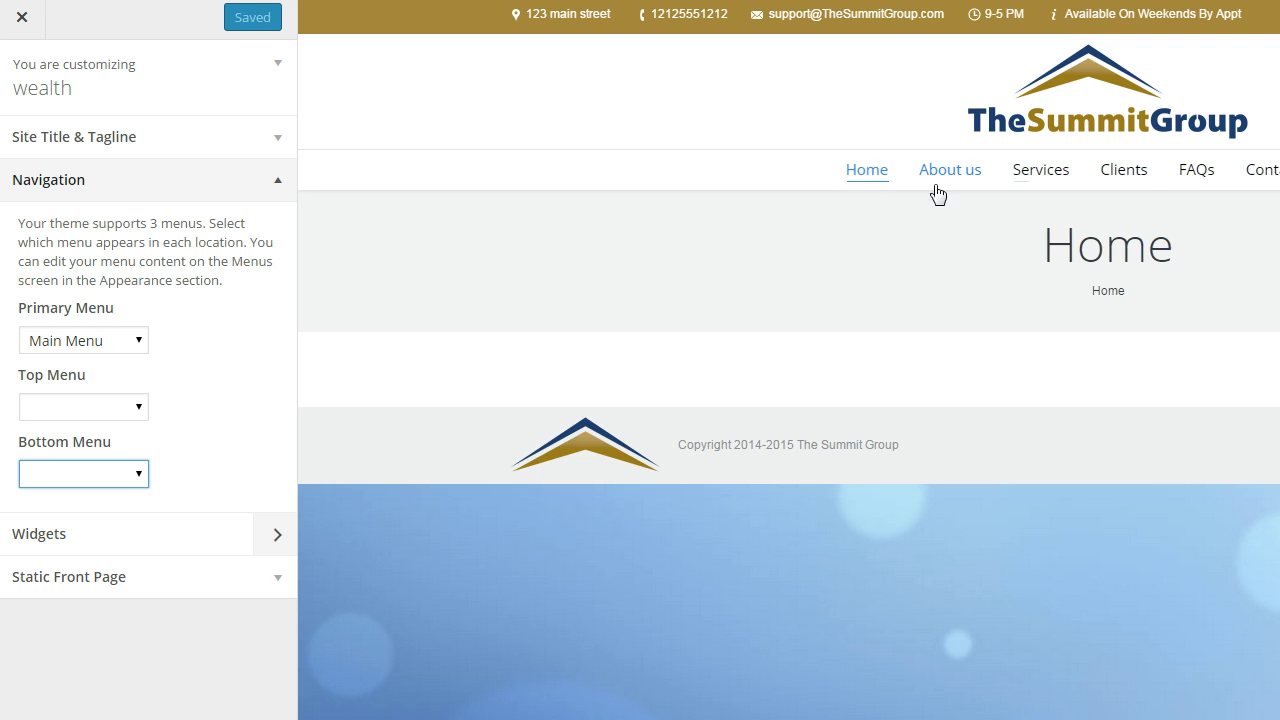
pyautogui.moveTo(864, 197)
pyautogui.click(22, 19)
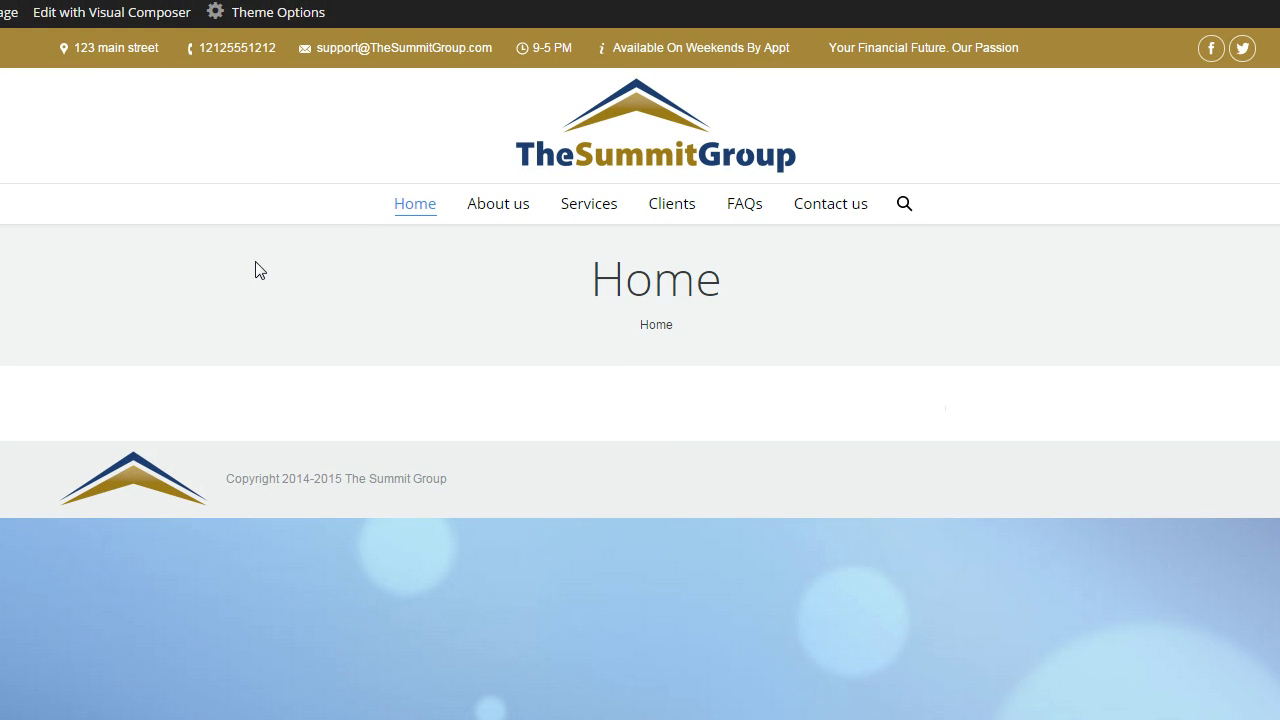
# - Go to Theme Options in the admin bar to reach the Header settings
pyautogui.moveTo(268, 20)
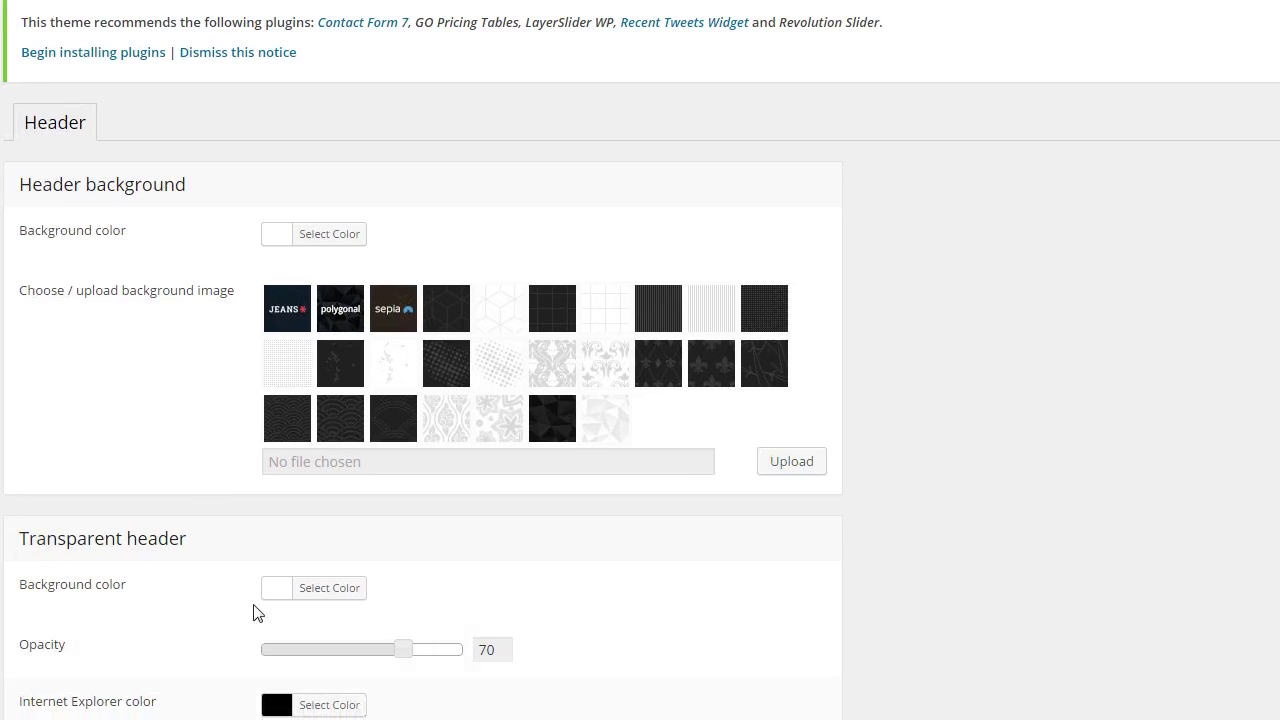
pyautogui.scroll(-6, 129, 500)
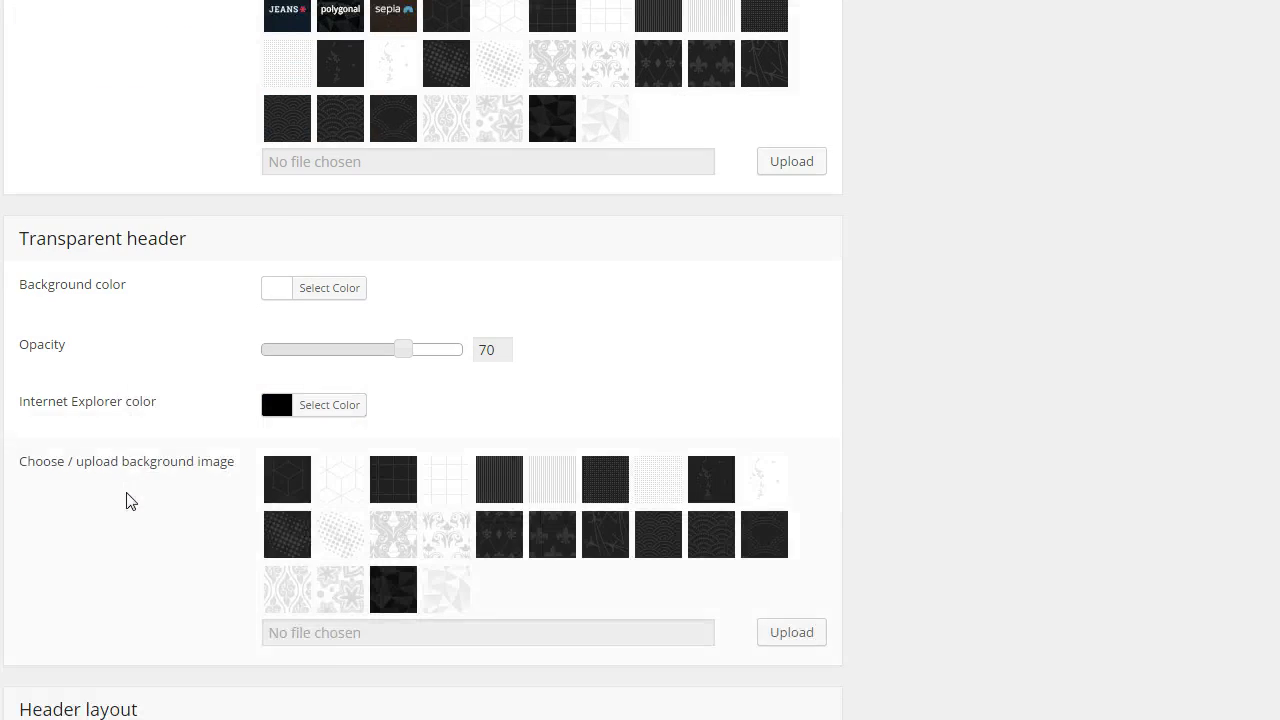
pyautogui.scroll(-4, 129, 500)
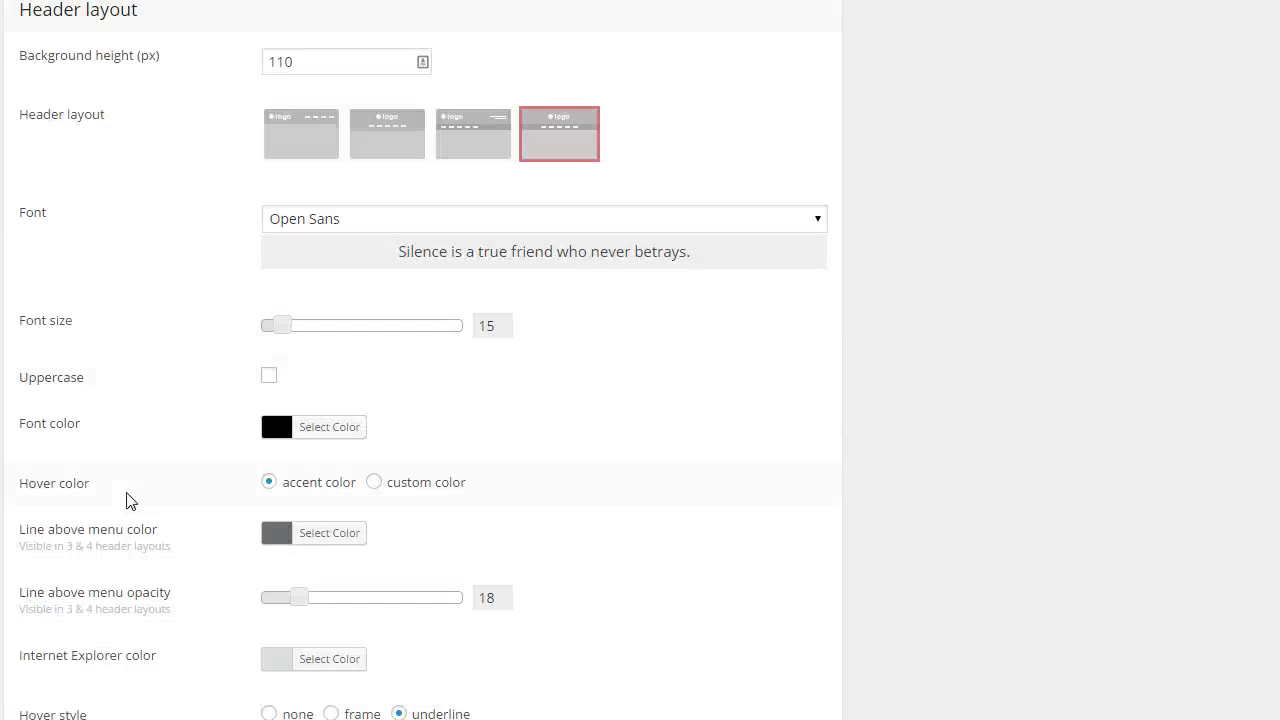
pyautogui.scroll(-1, 129, 500)
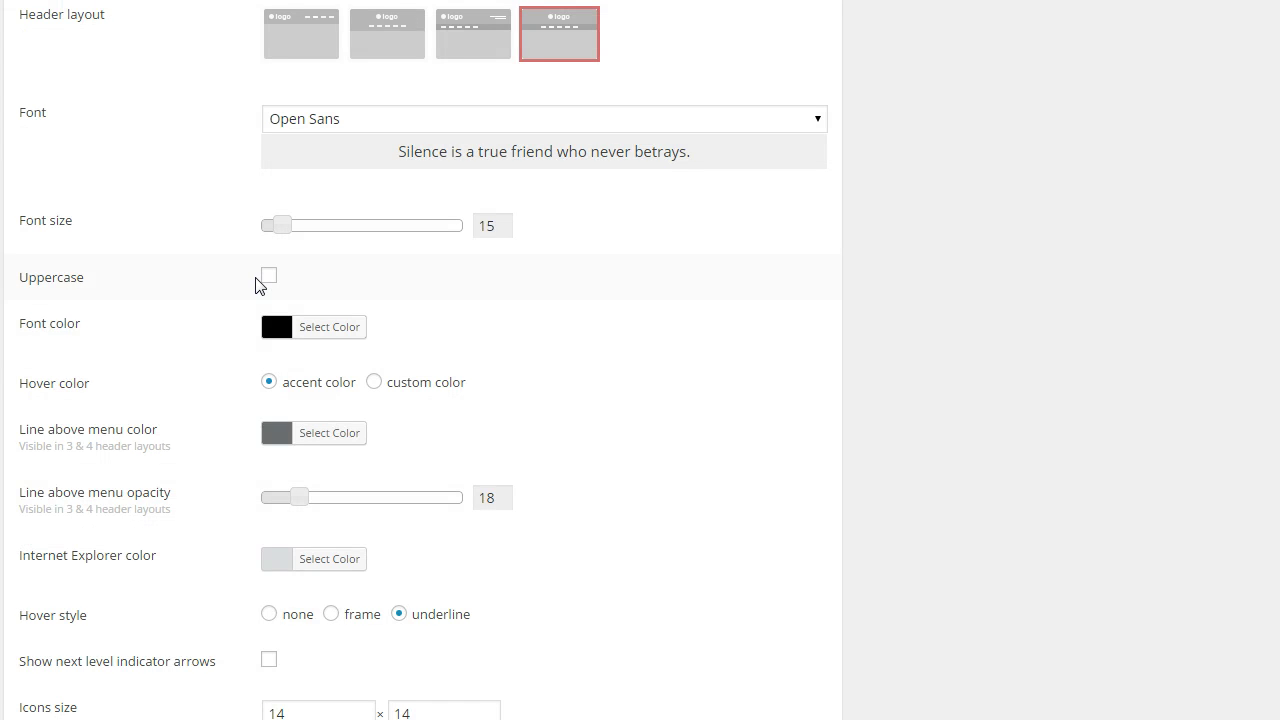
pyautogui.scroll(-6, 217, 430)
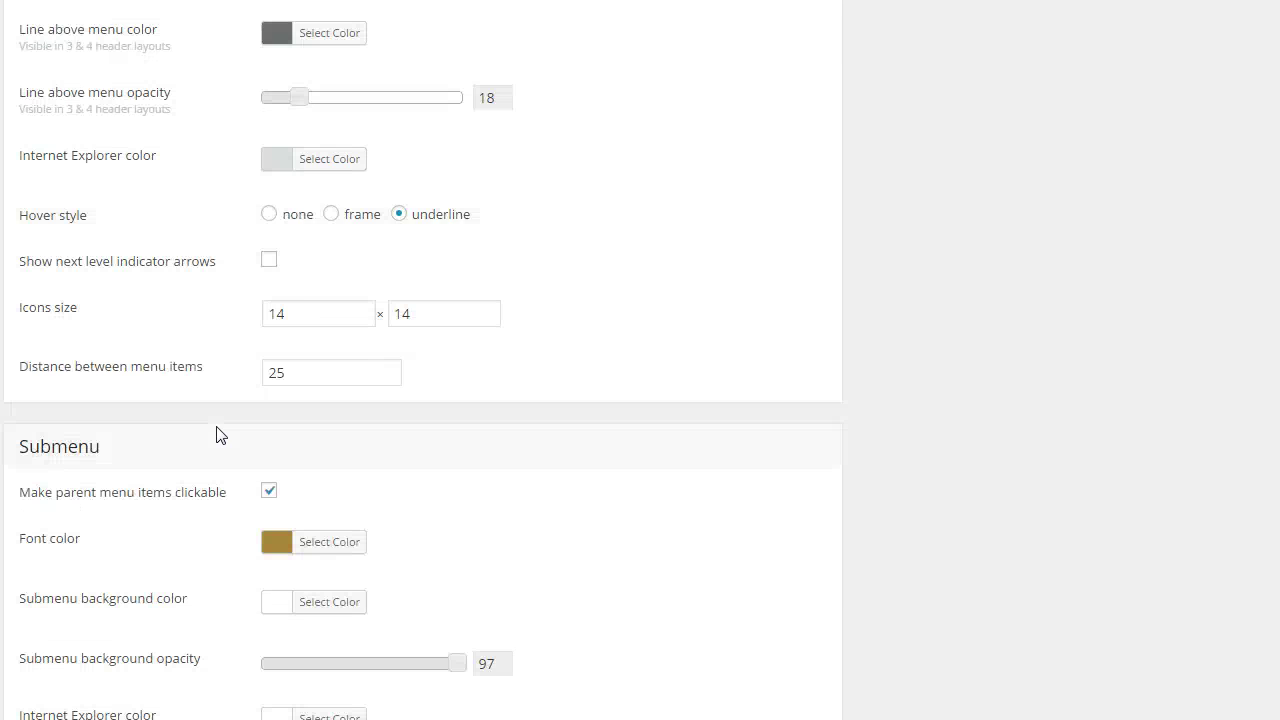
pyautogui.scroll(-2, 220, 435)
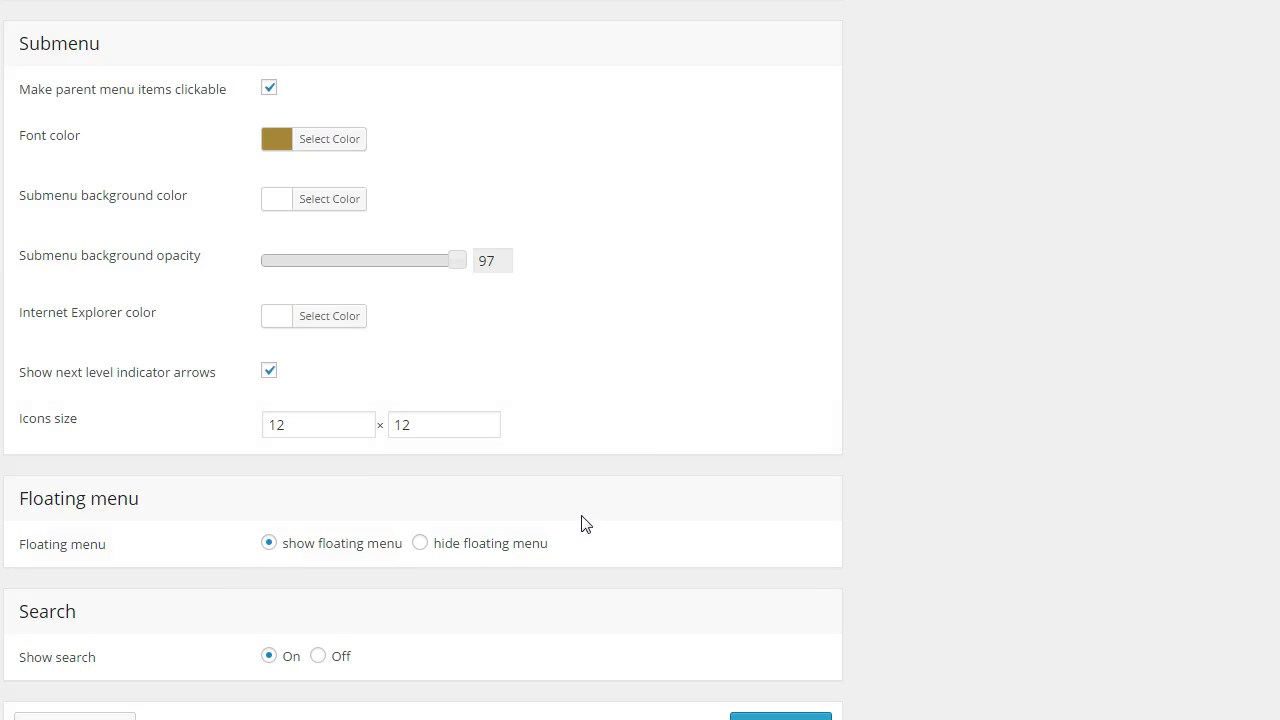
pyautogui.scroll(11, 766, 375)
pyautogui.scroll(6, 771, 377)
pyautogui.scroll(1, 770, 376)
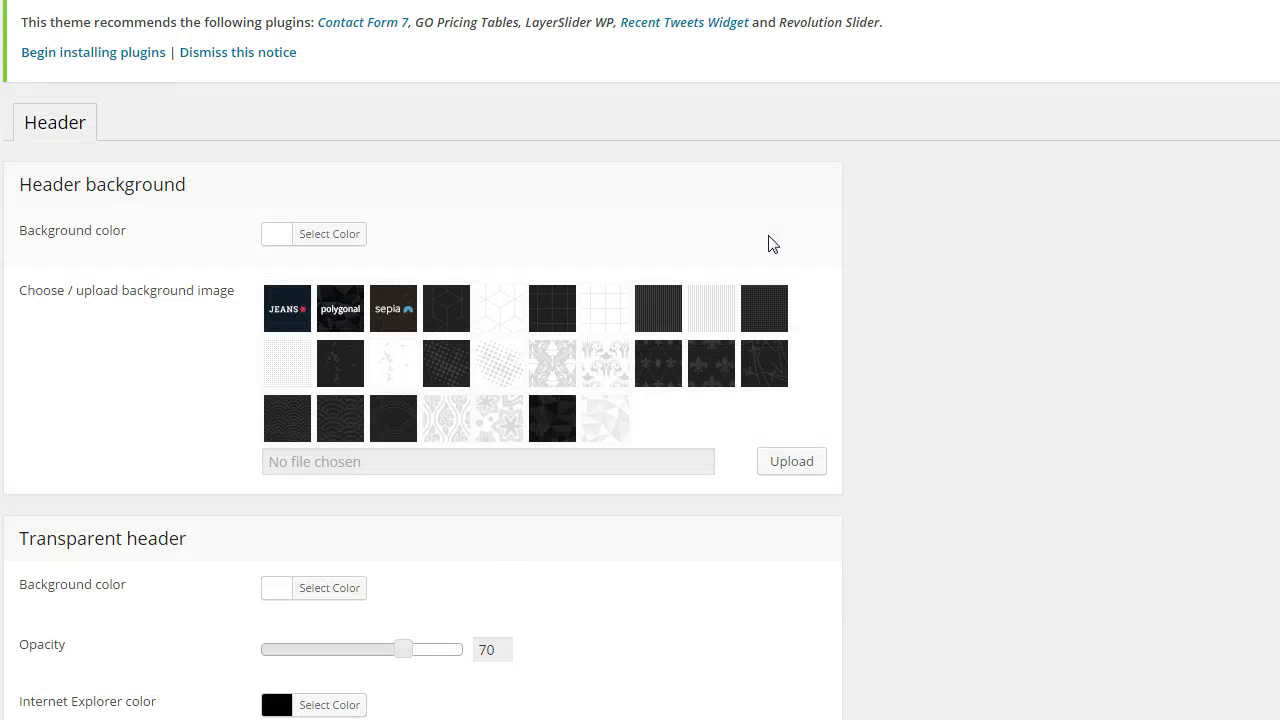